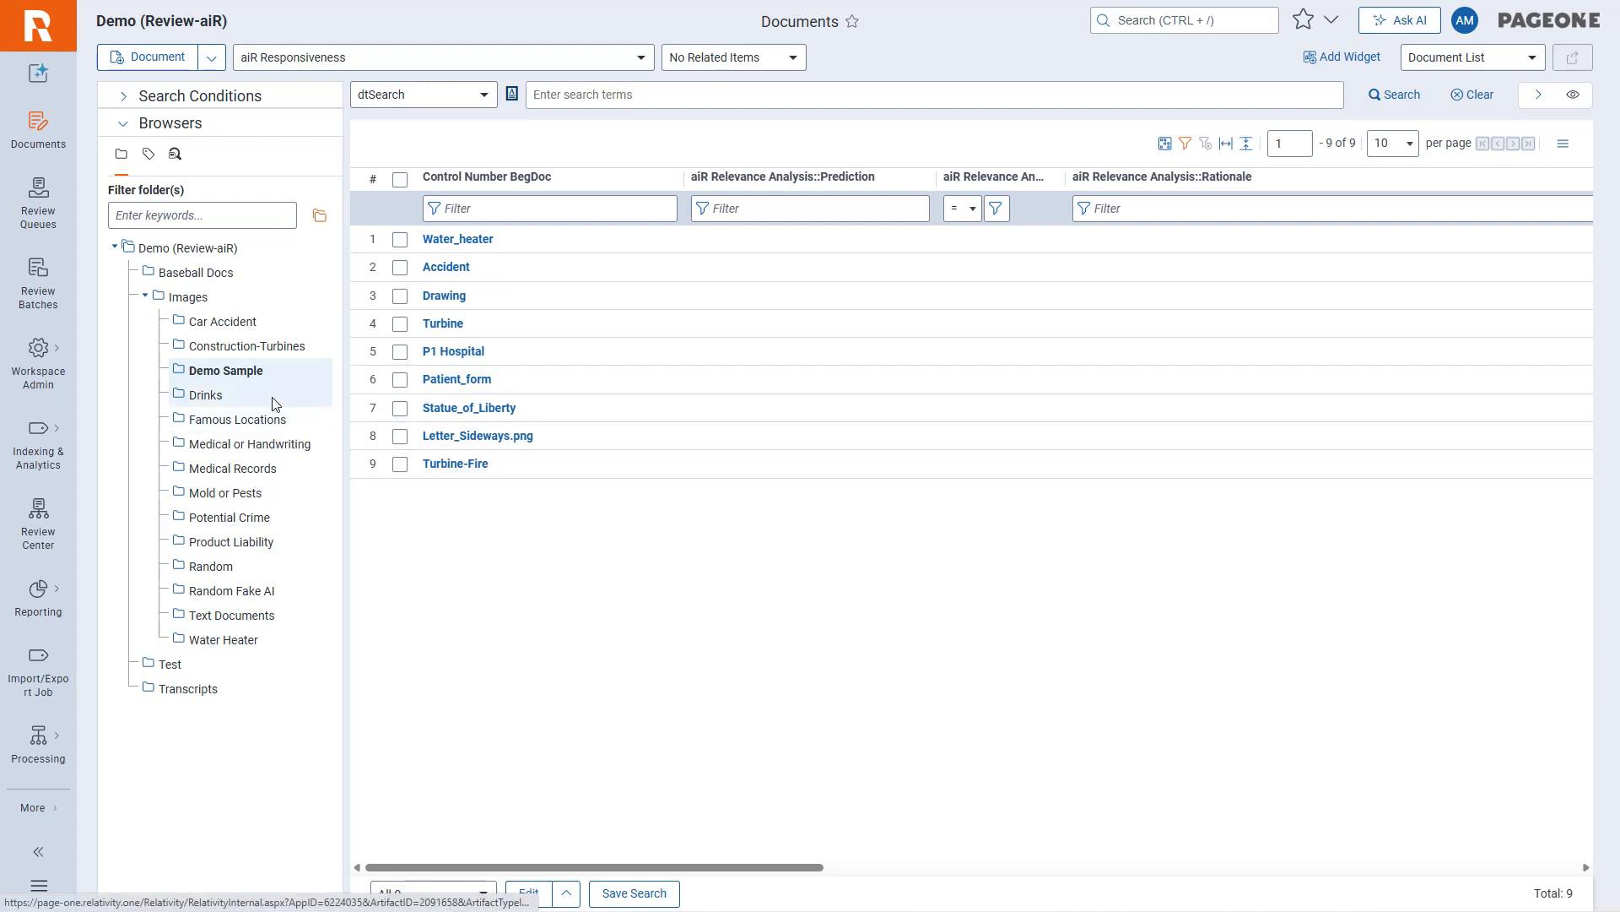
Go to aiR for Review Projects and start setting up a new project.
click(56, 812)
mouse_move(200, 611)
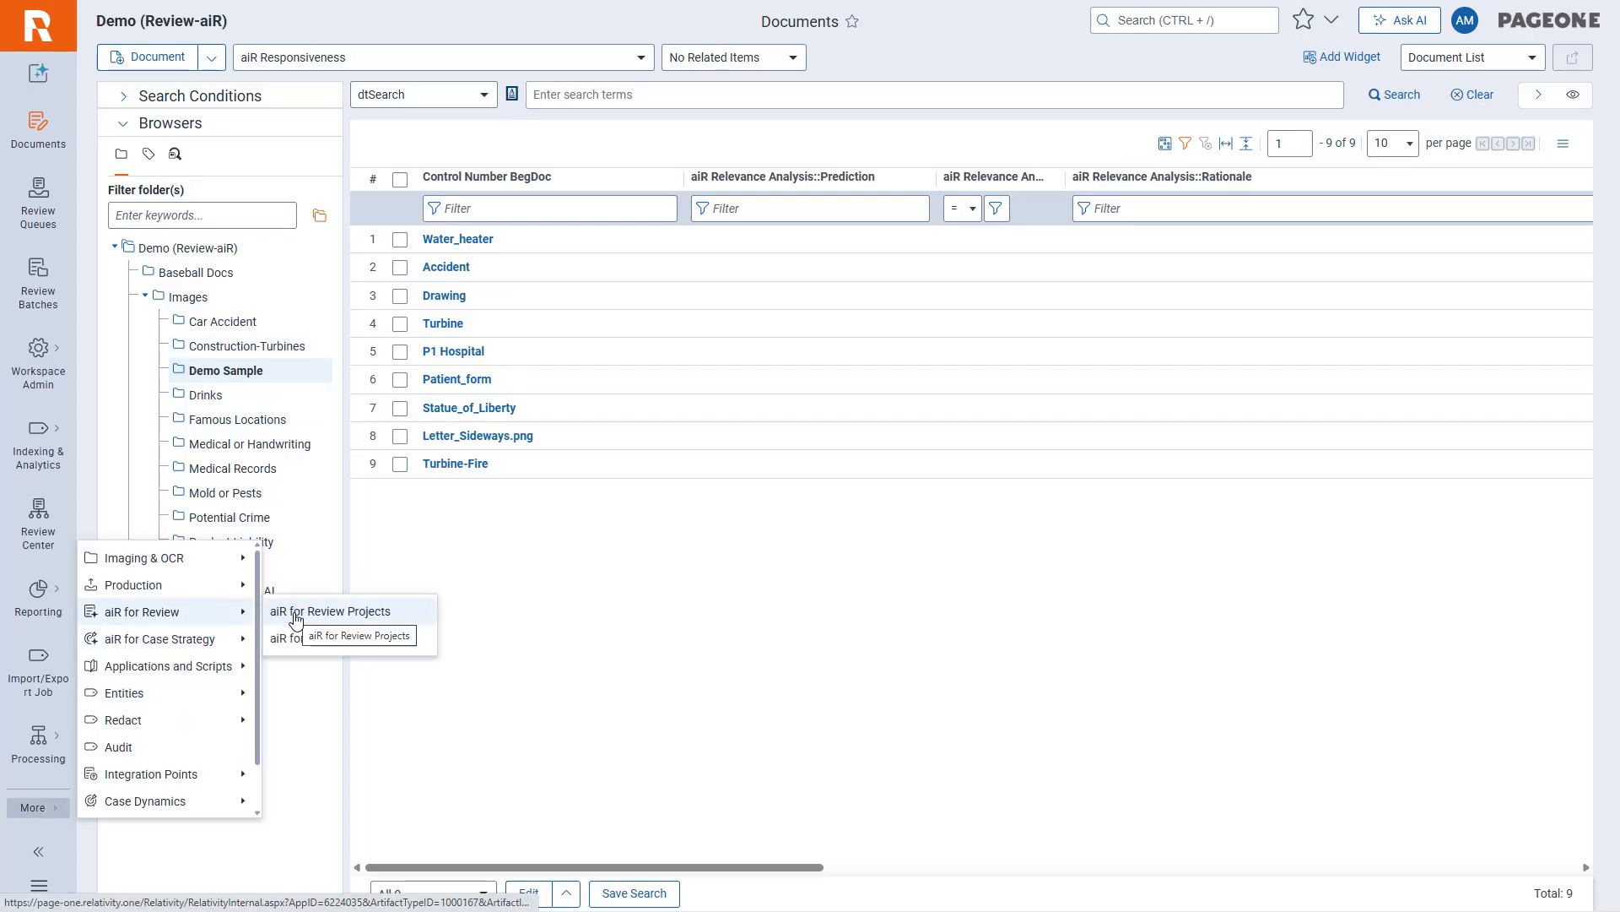
click(296, 616)
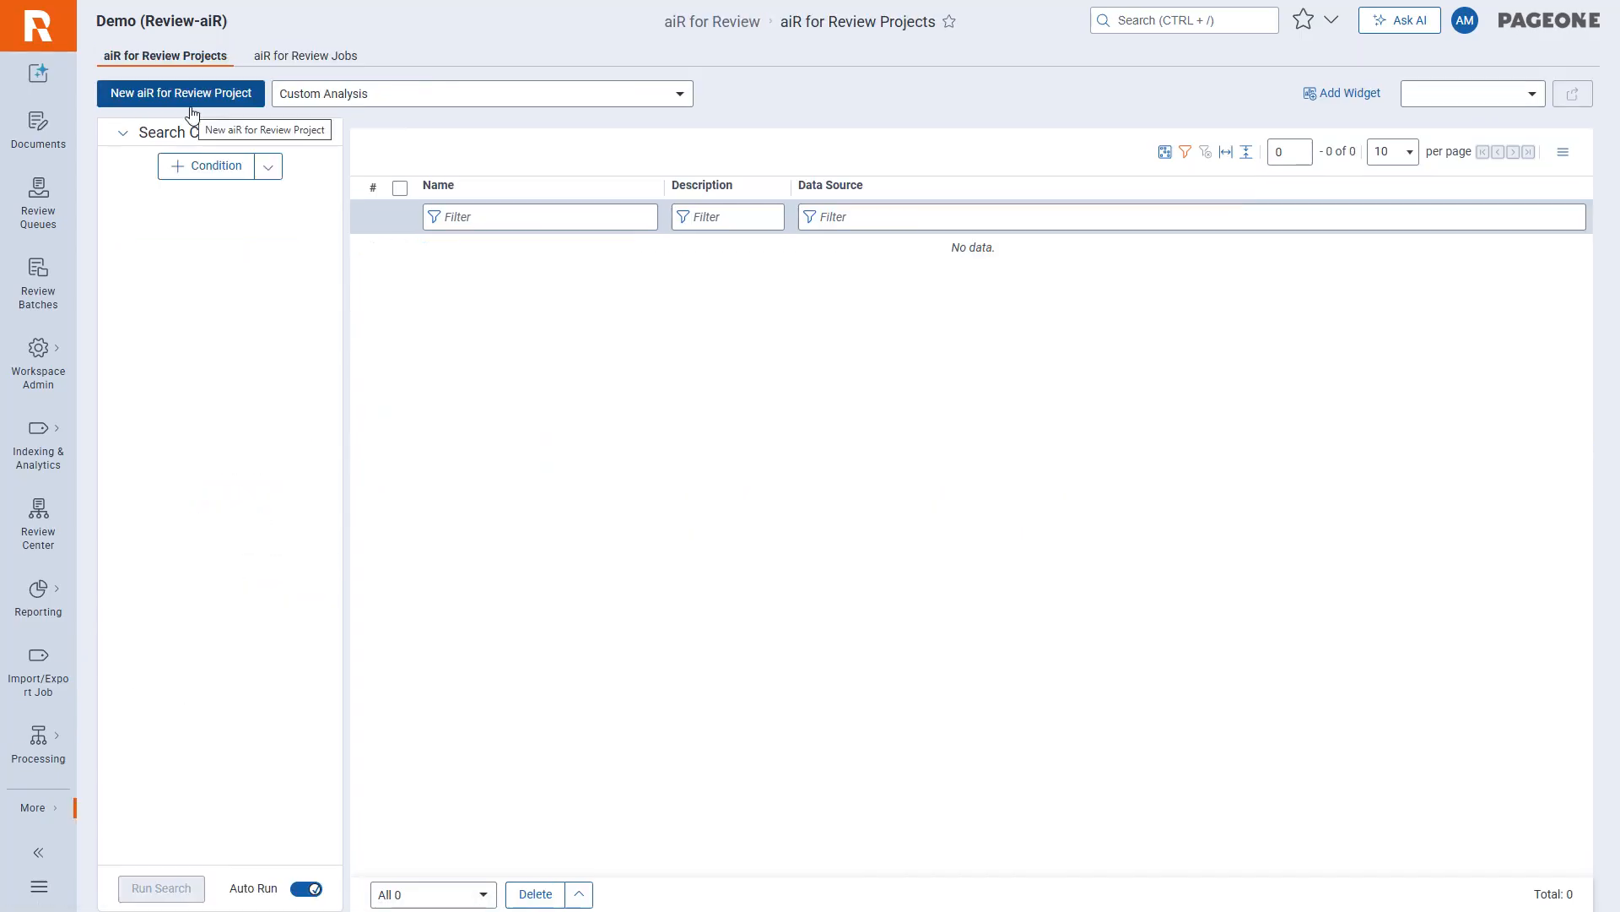
click(191, 93)
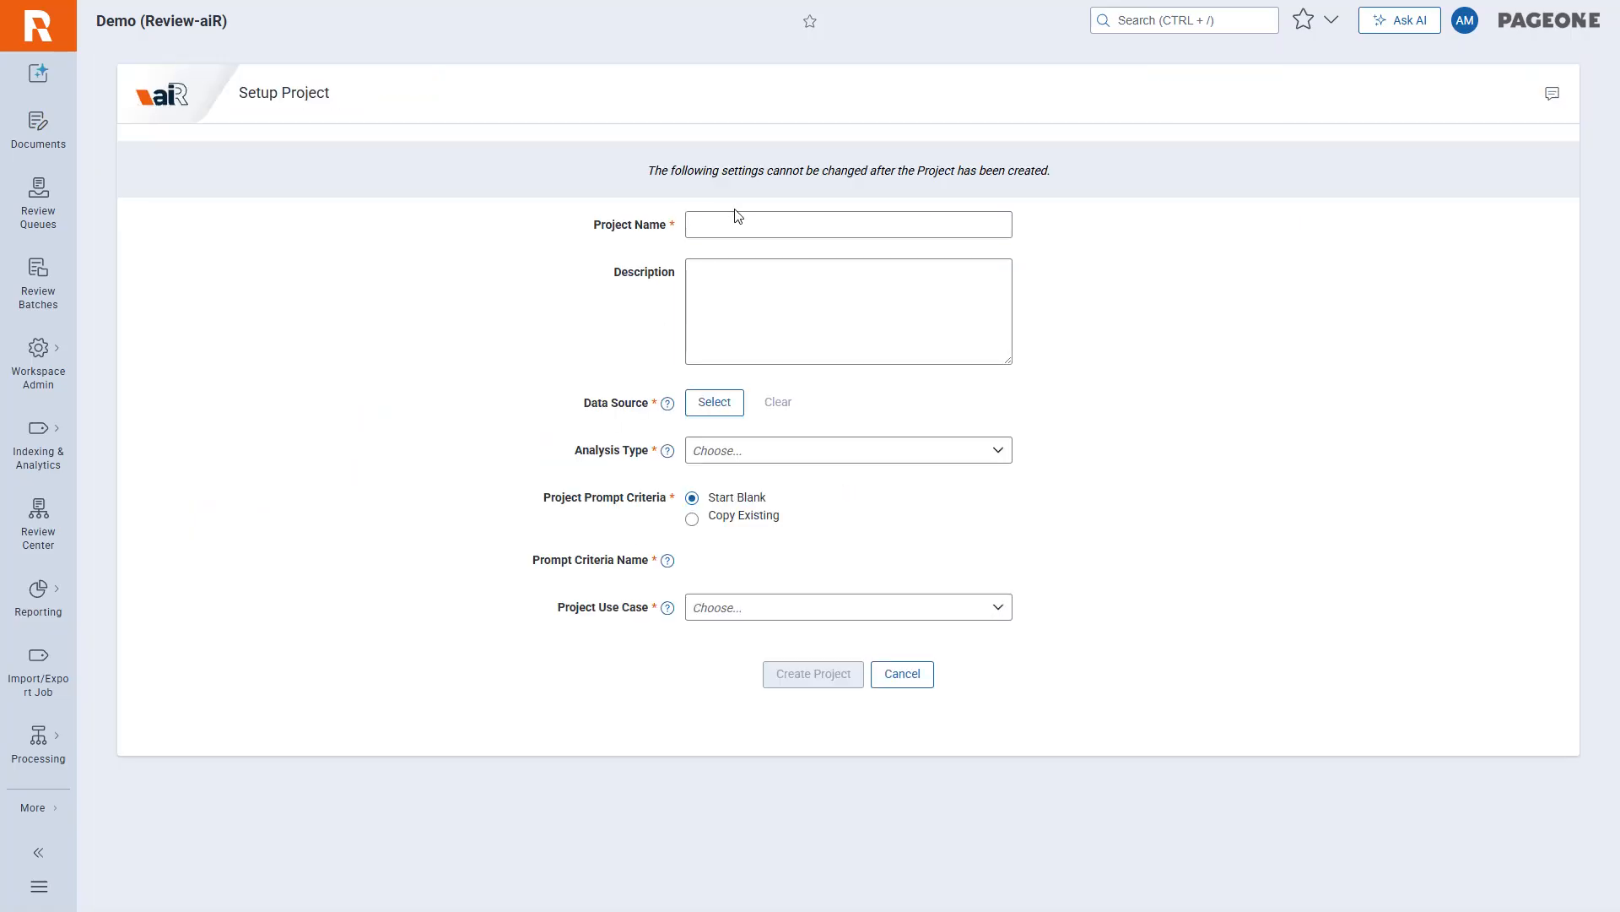
Name the project "aiR for Review Custom Analysis Test".
click(737, 223)
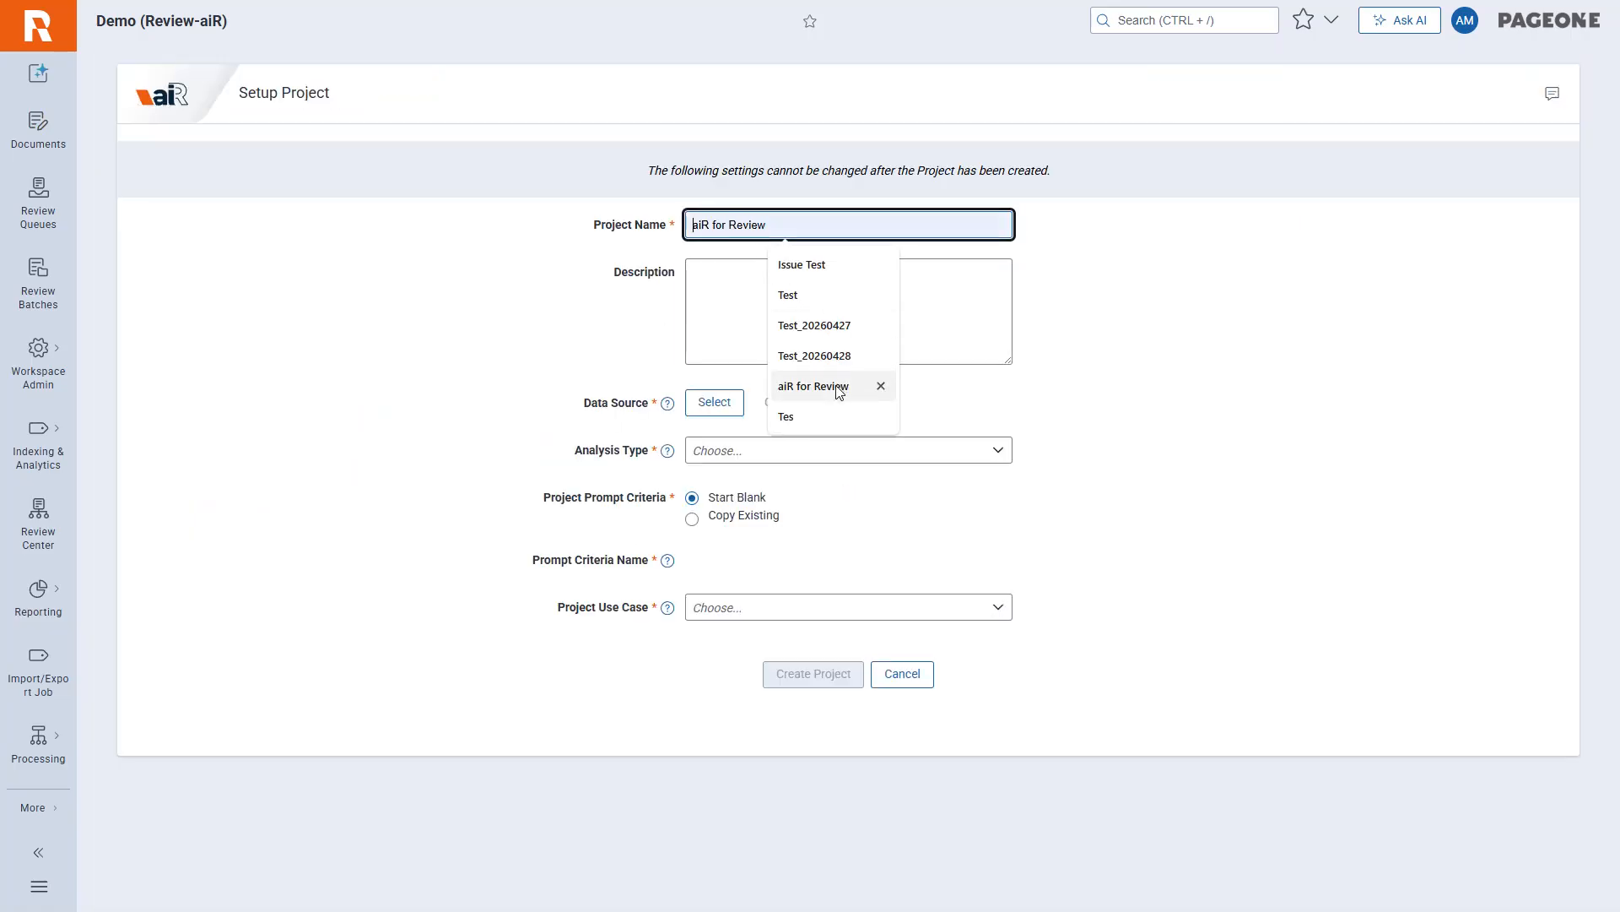
click(840, 390)
text(Cus)
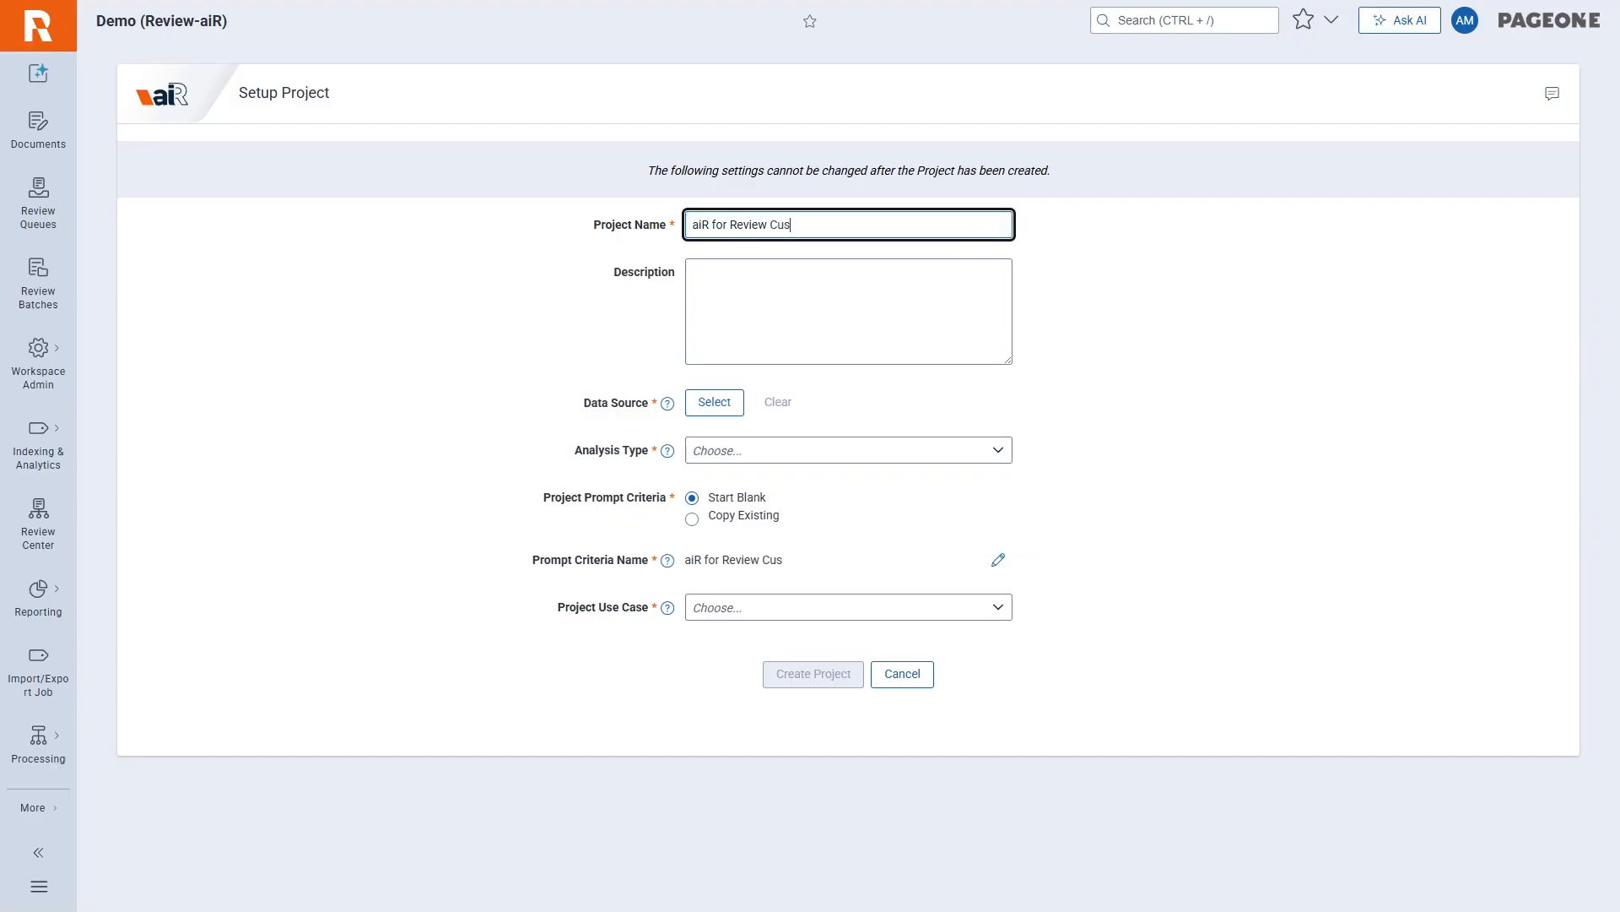
text(tom Analysis Test)
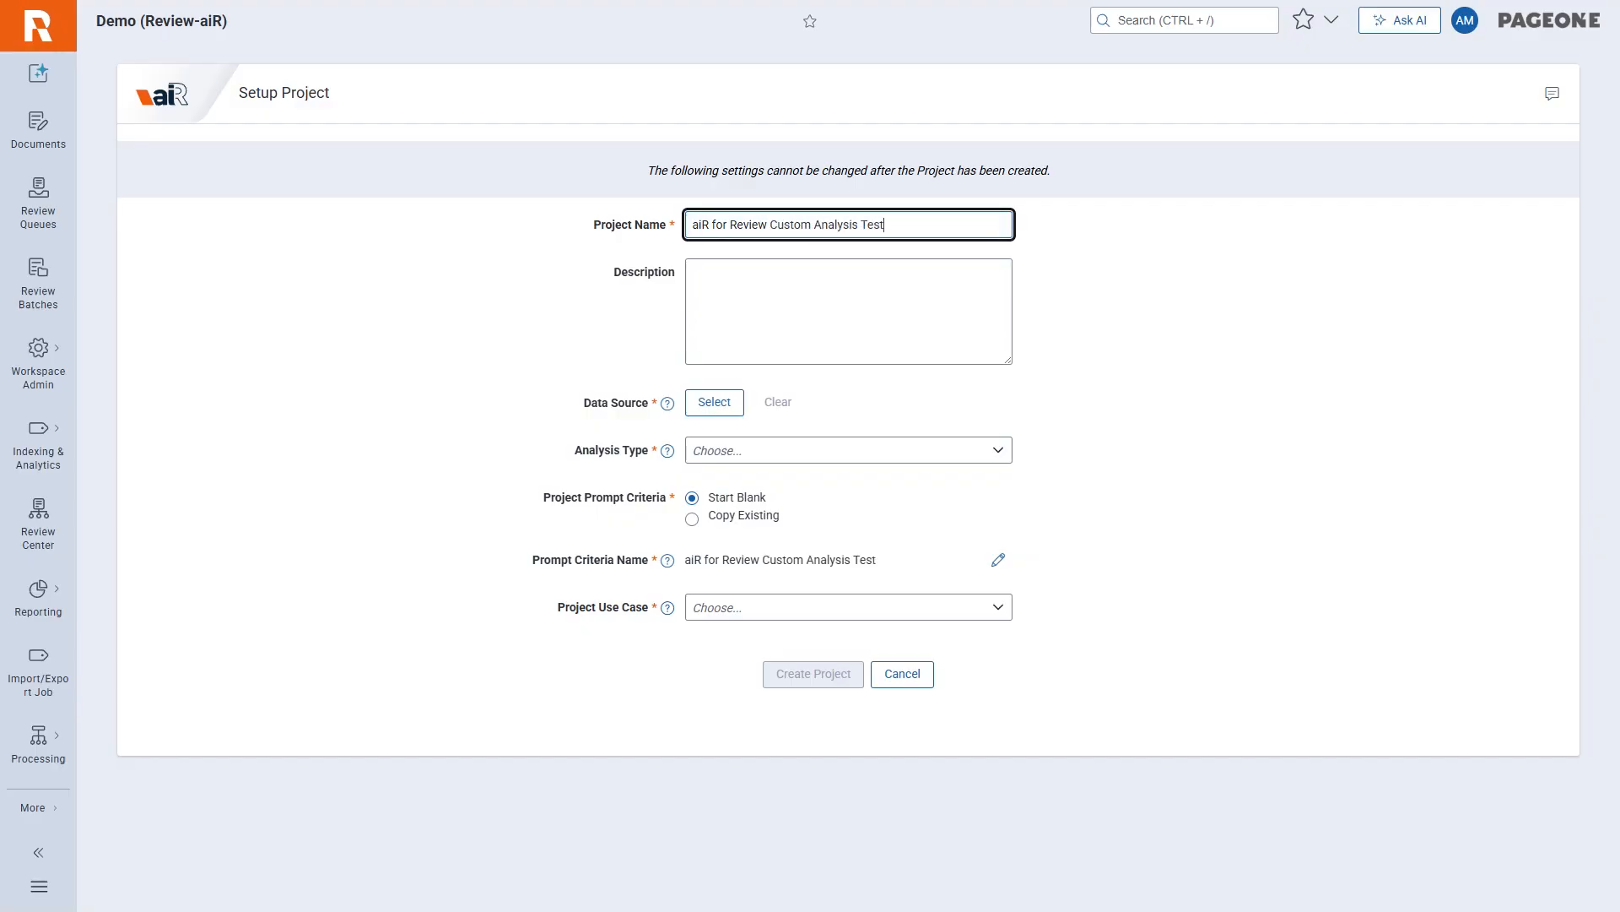
Filter the available data sources by "demo" and set Demo Sample as the project's data source.
click(714, 402)
click(577, 302)
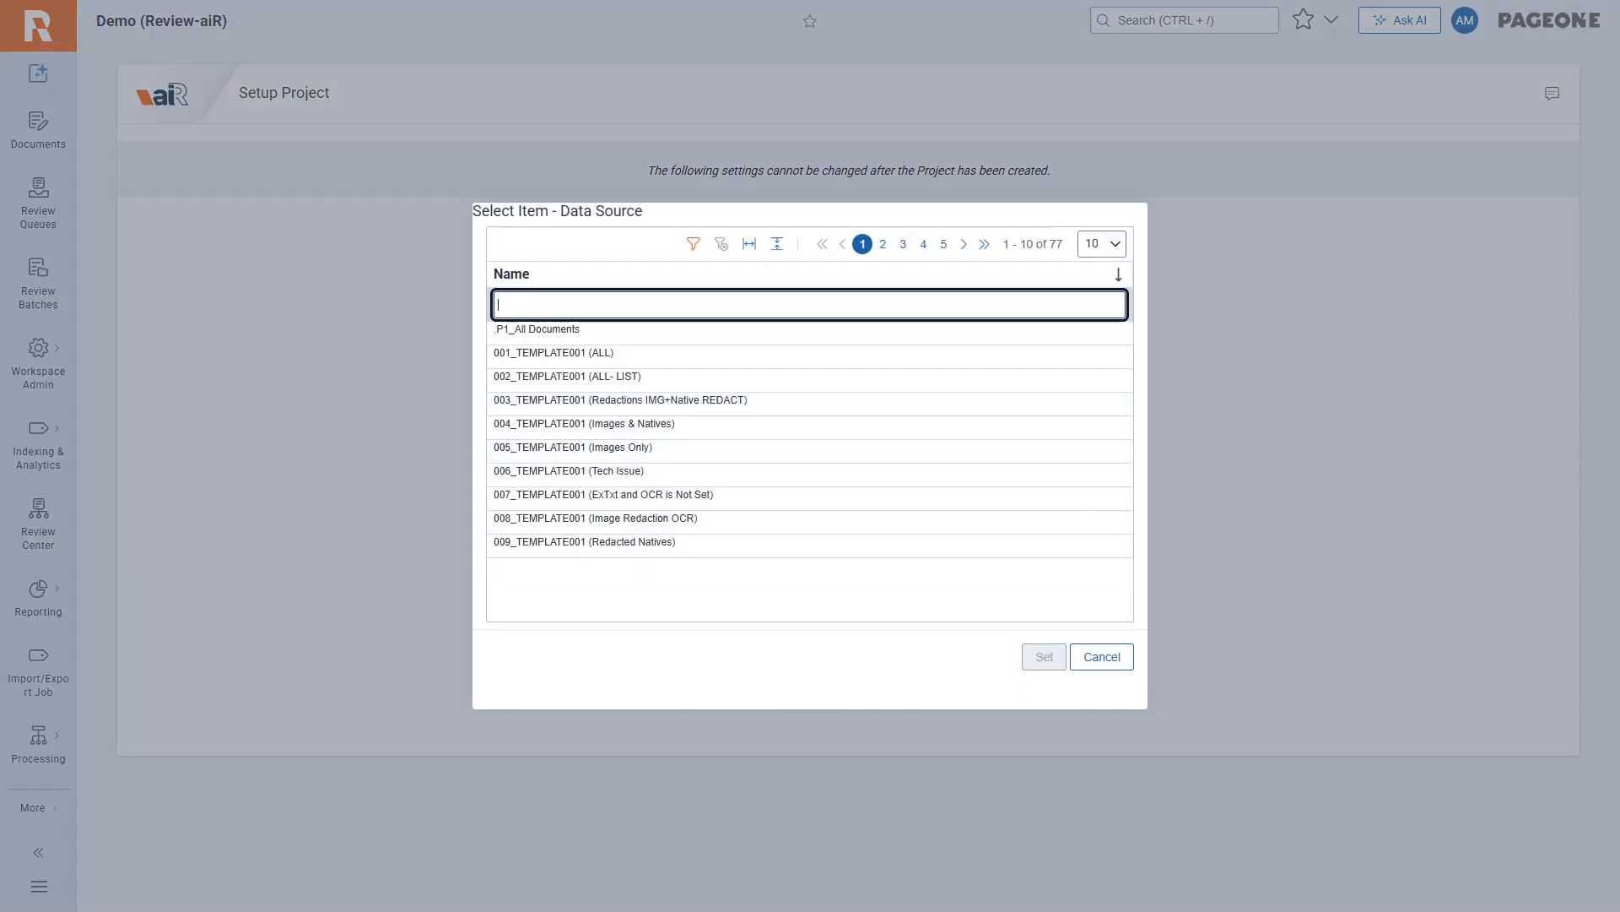
text(demo)
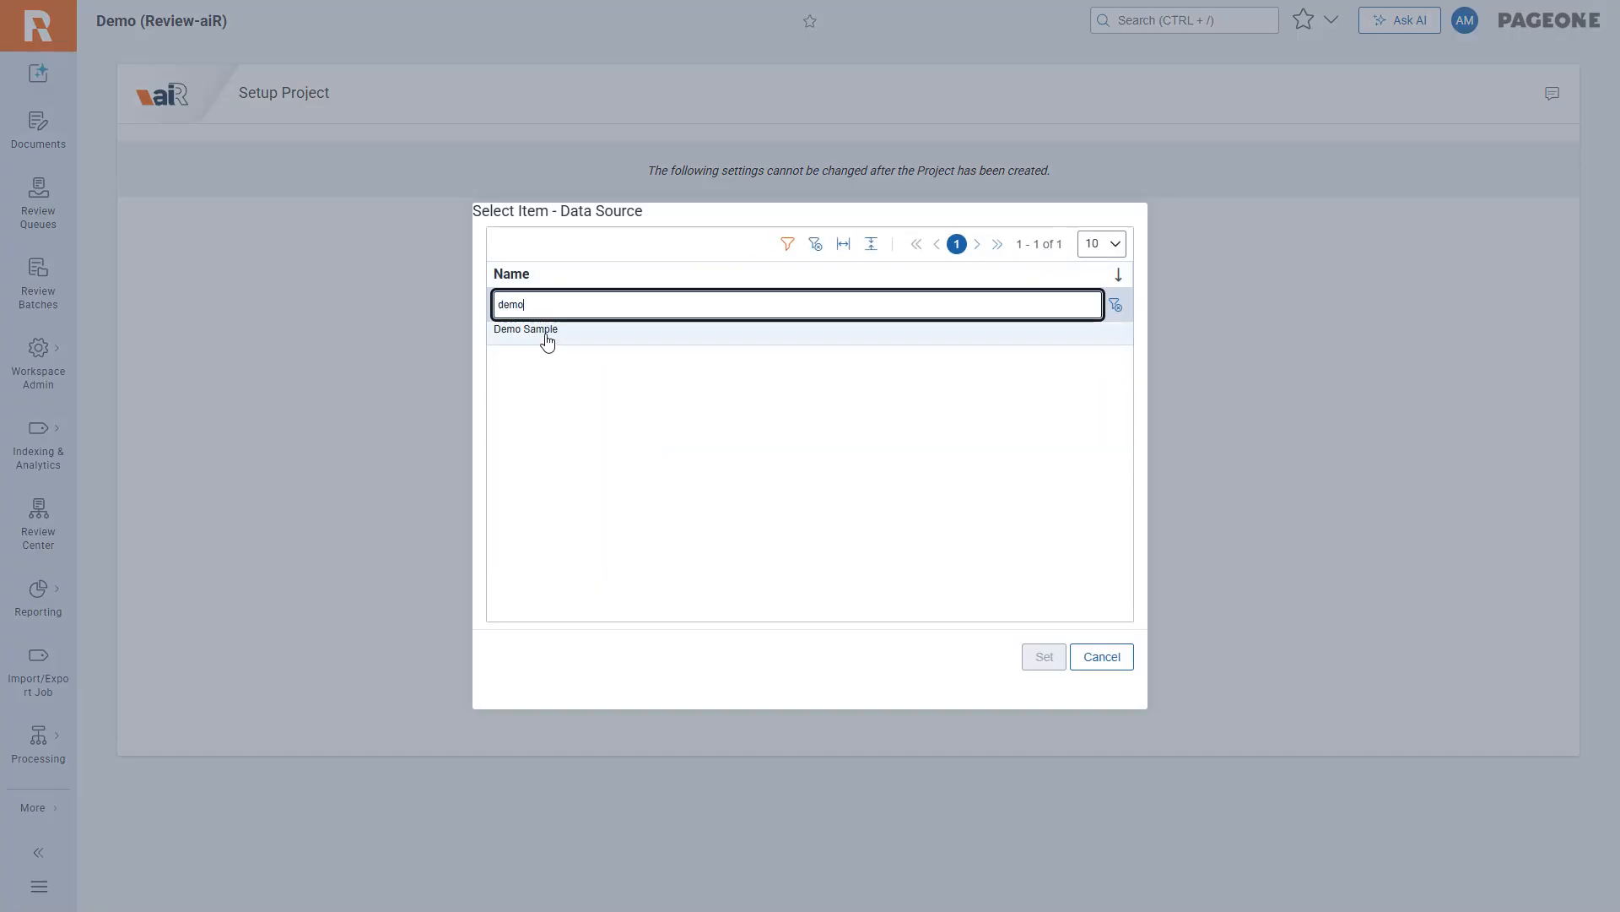
click(547, 334)
click(1040, 653)
Create the project with the Custom analysis type, the Vision custom insight model and the Early case insights use case.
click(844, 456)
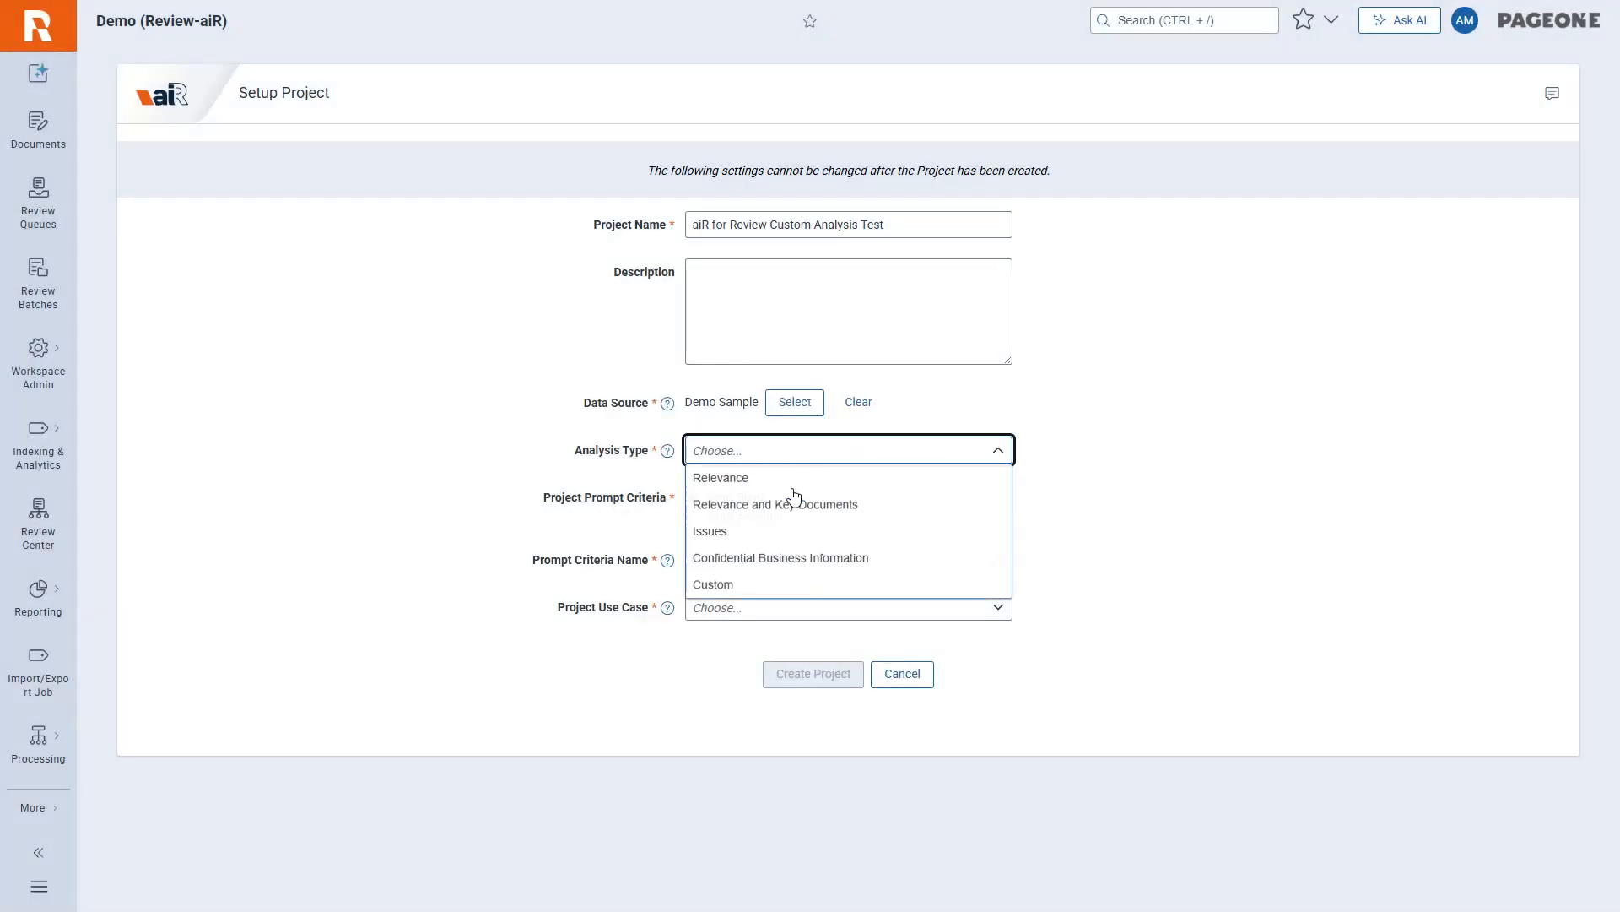
click(766, 585)
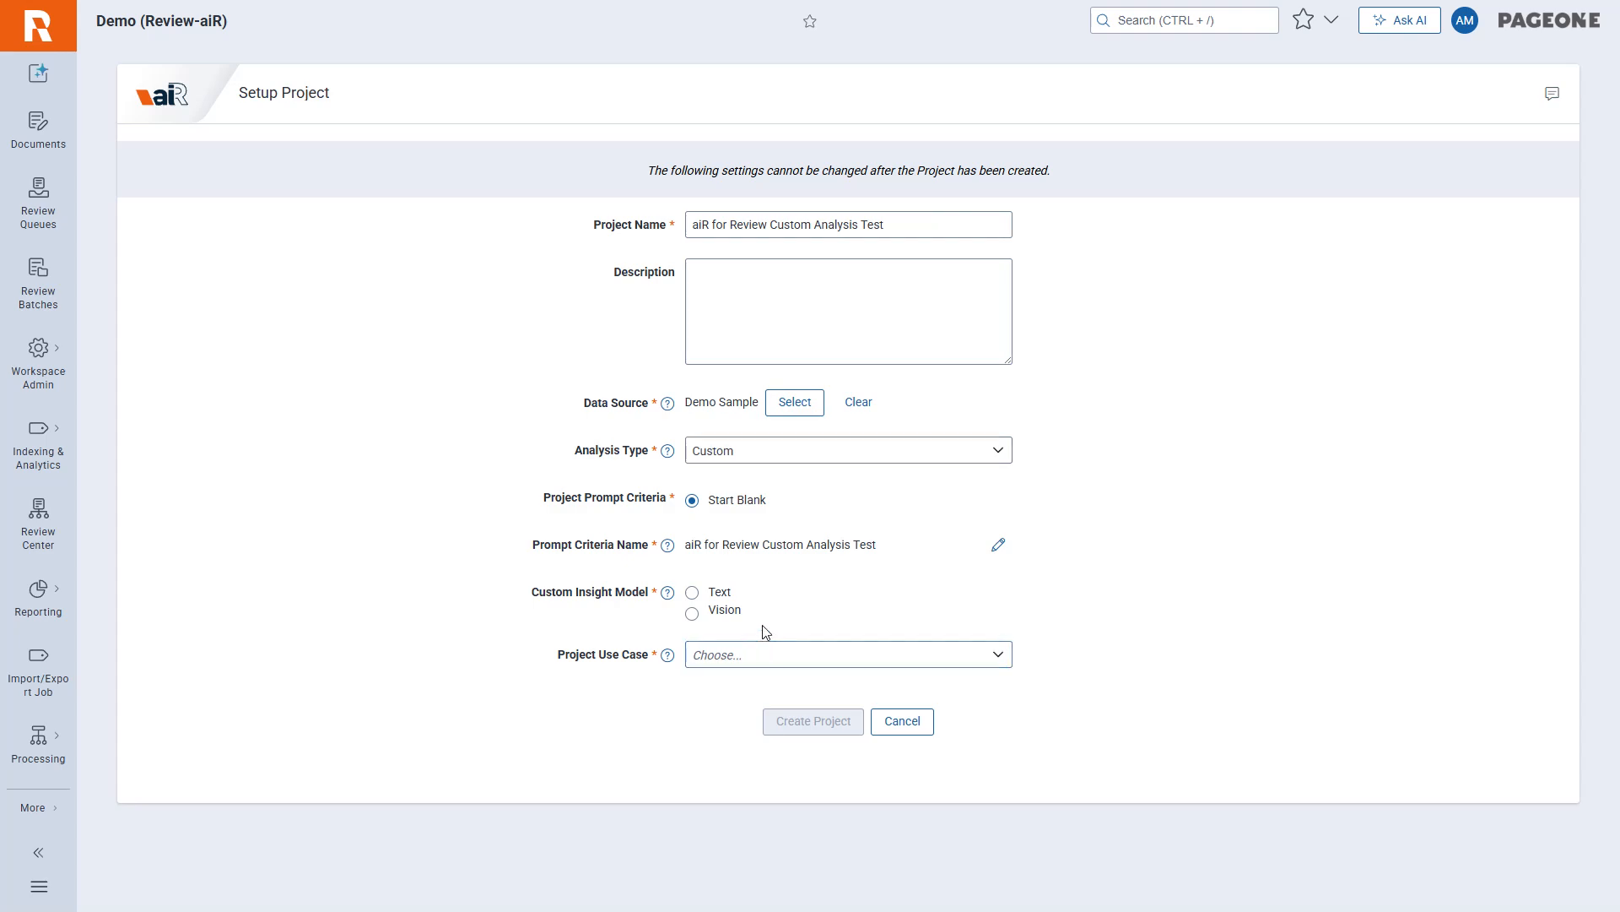
click(692, 614)
click(709, 655)
click(734, 679)
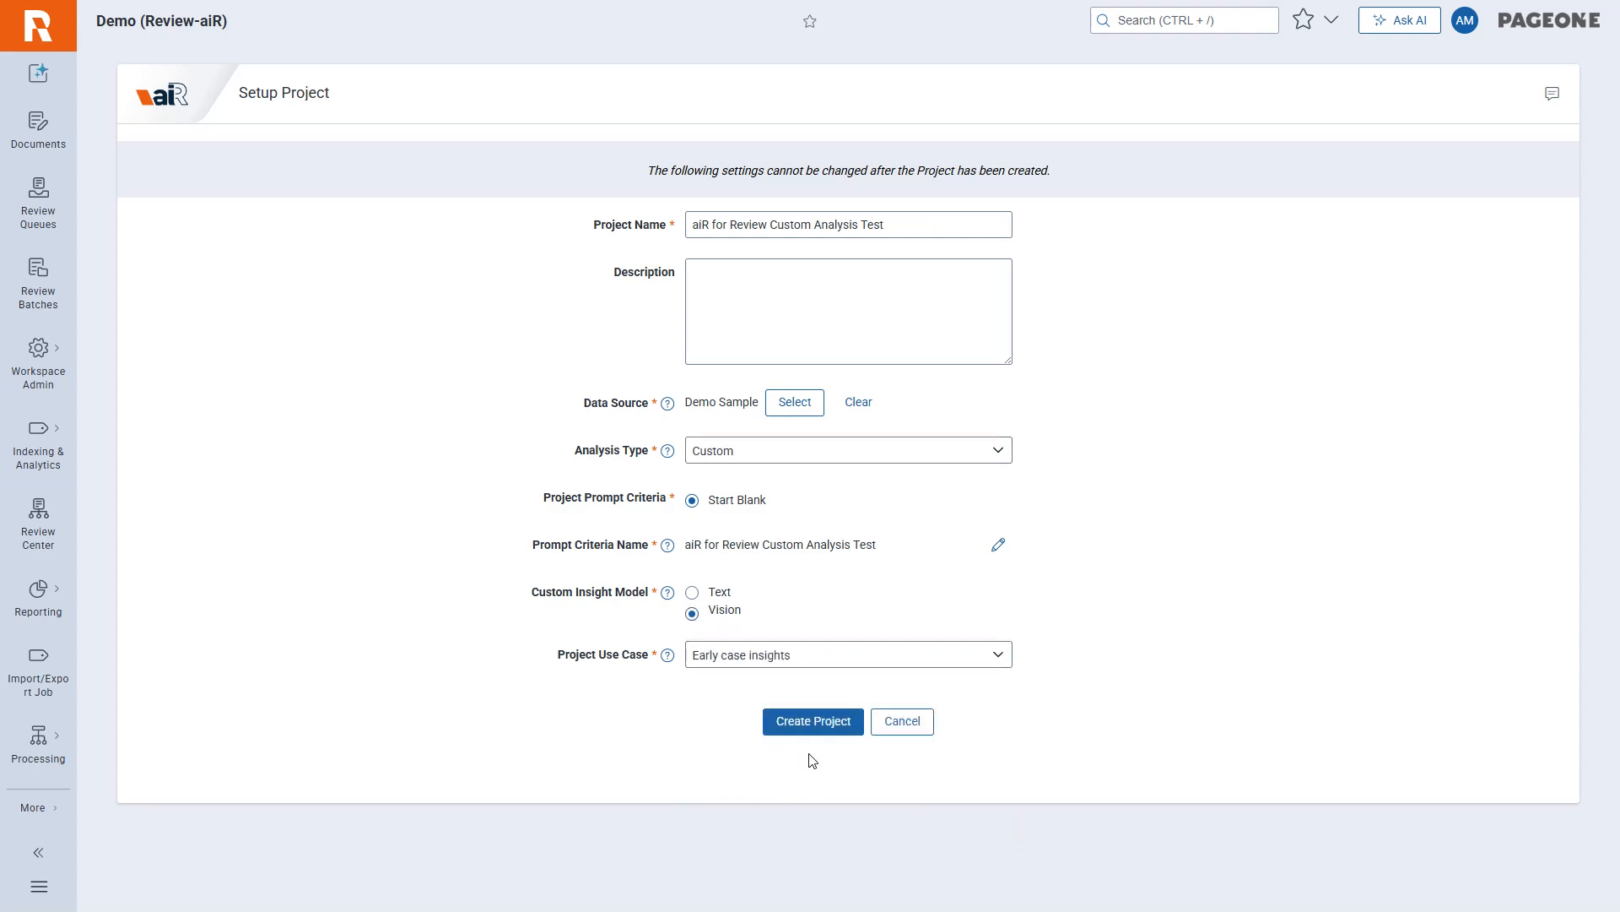
click(813, 721)
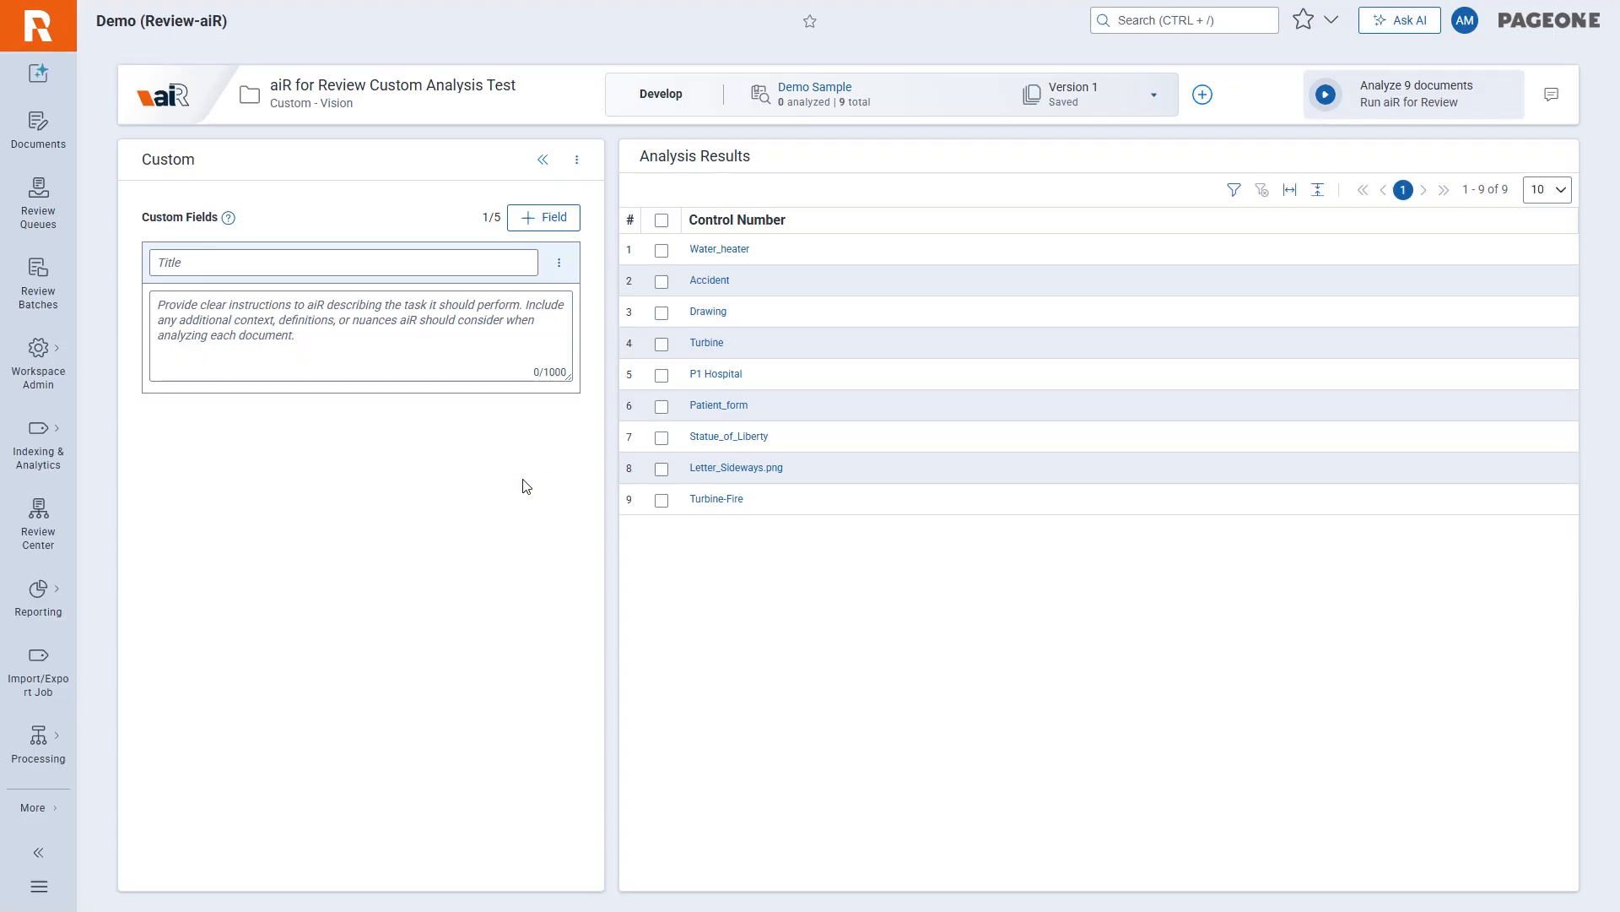
Add four more blank custom fields to the prompt criteria, for five in total.
click(555, 221)
click(557, 224)
click(557, 223)
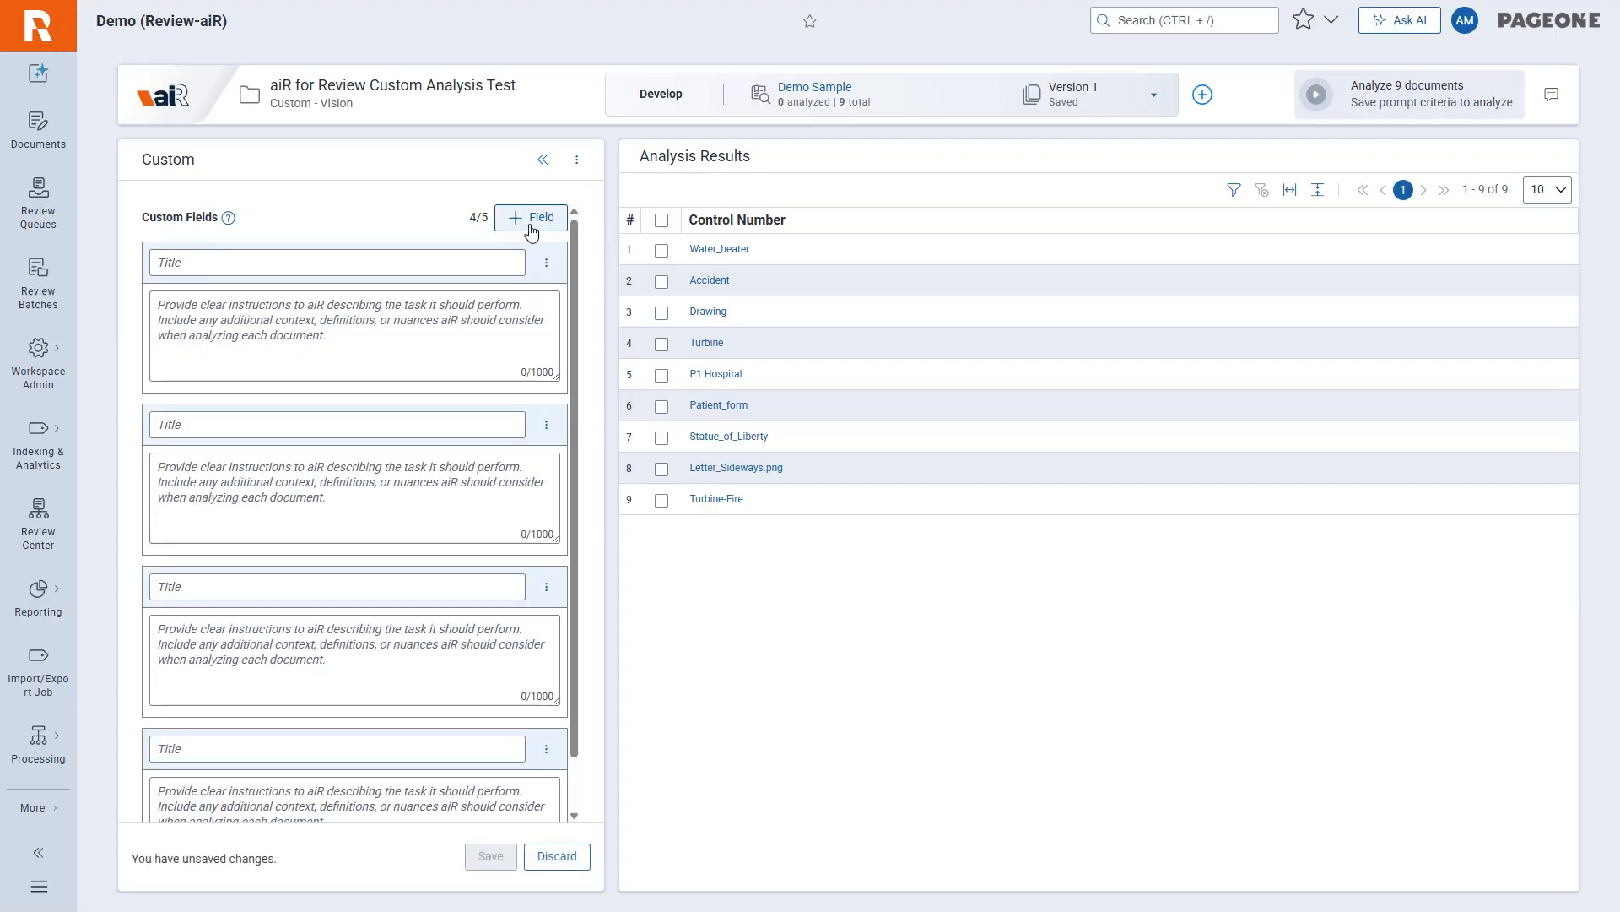
click(530, 225)
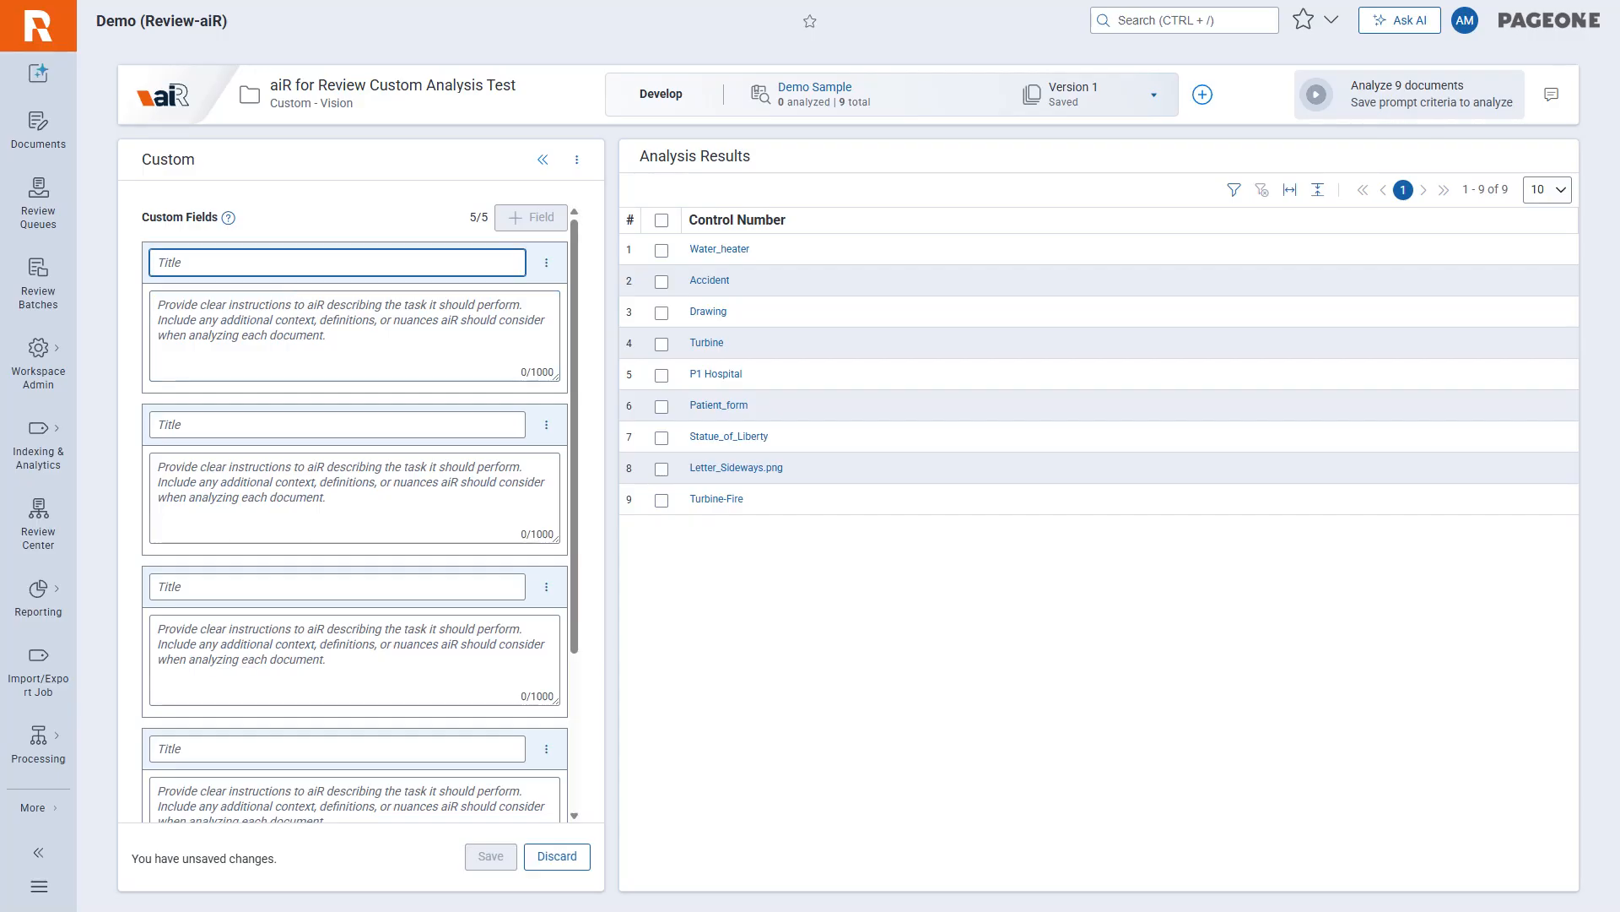
Title the first custom field "Document Category", paste its instructions for classifying each item into exactly one category, and review the full text.
click(337, 263)
text(Document)
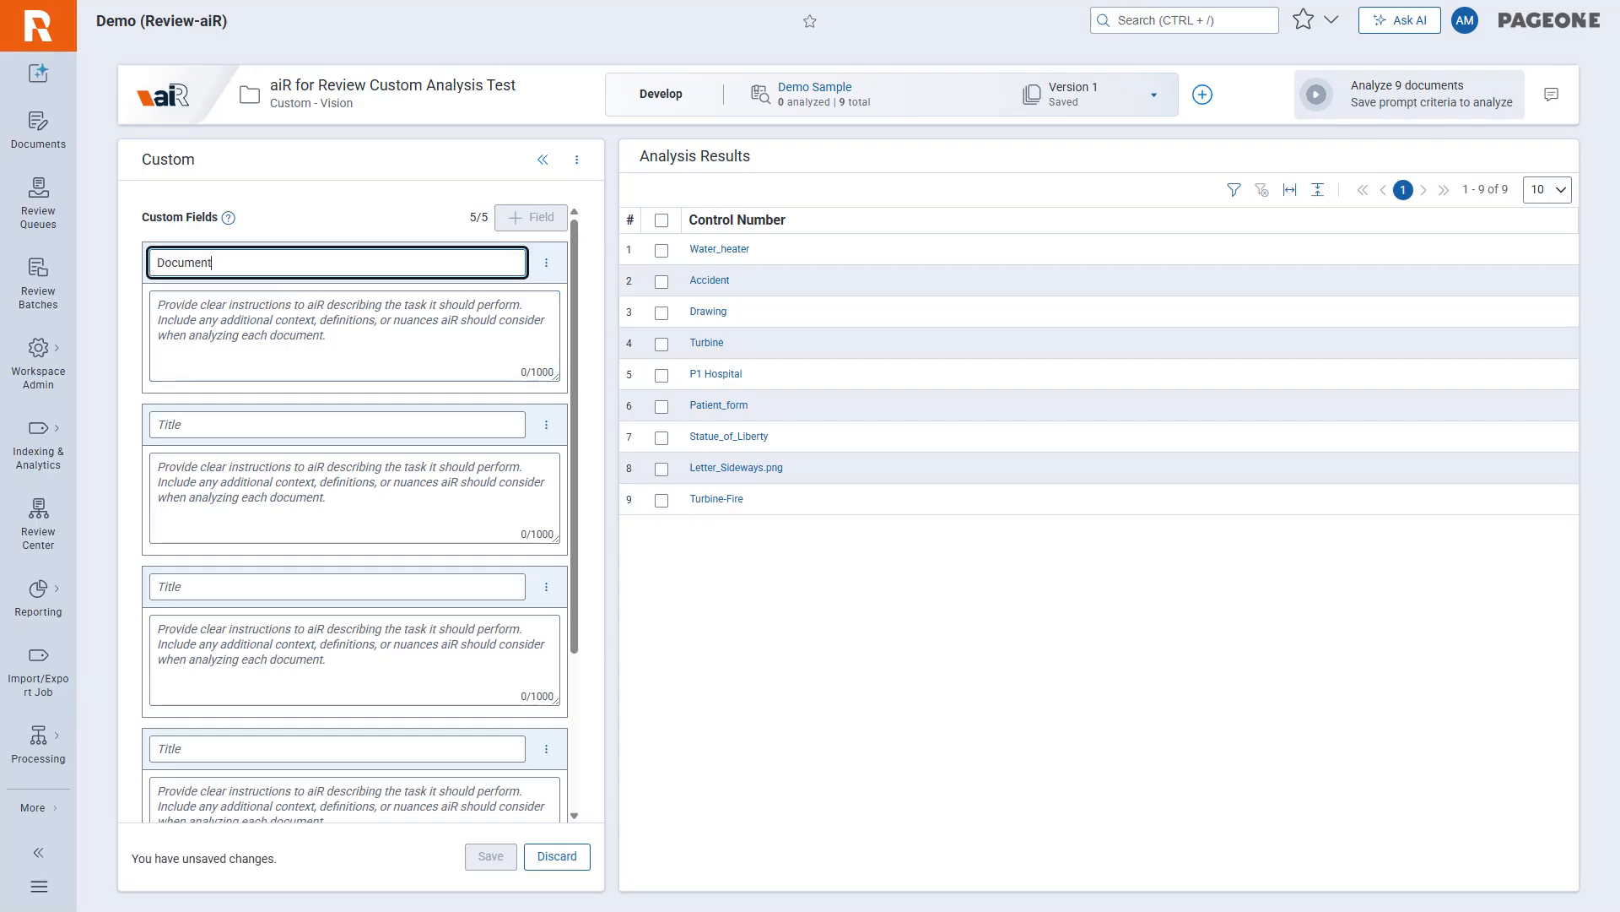
text( Category)
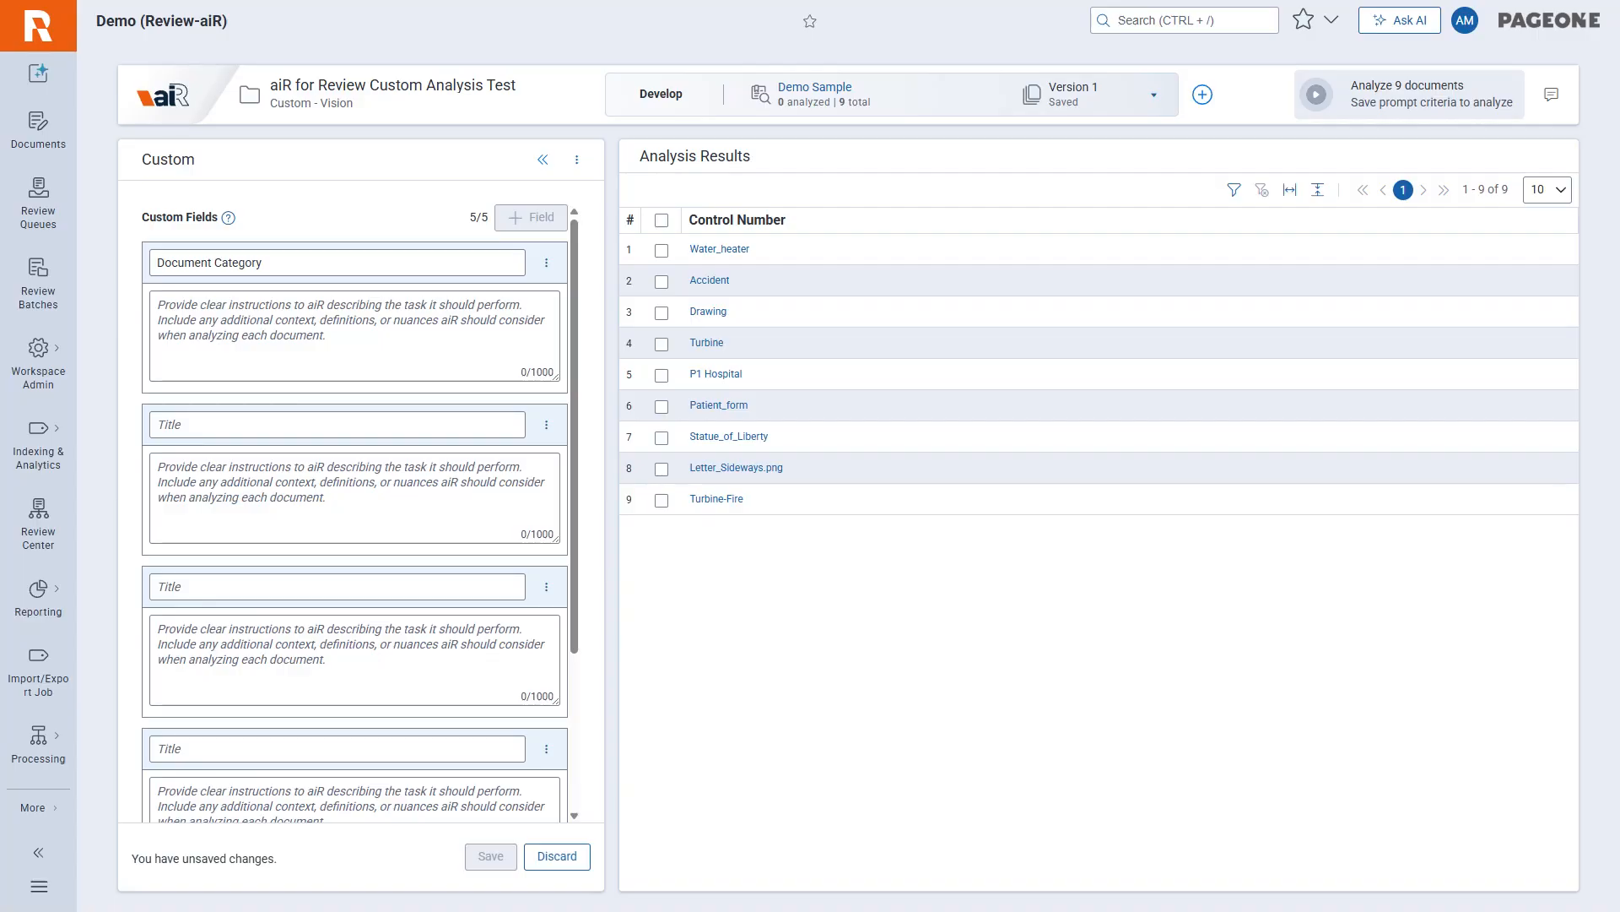
click(355, 335)
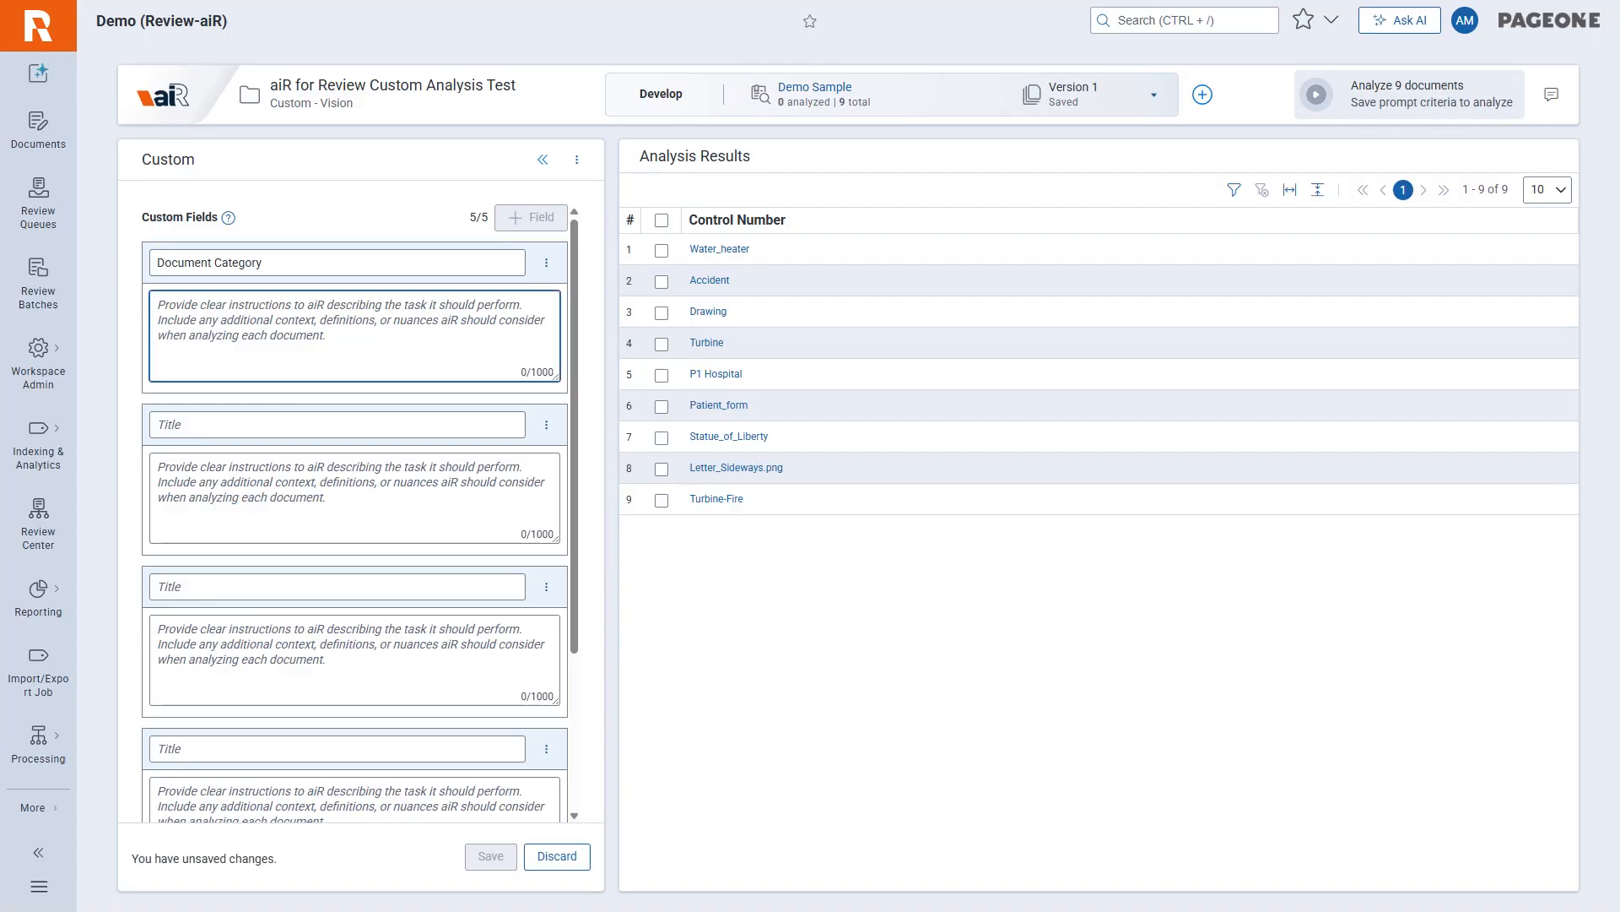
key(ctrl+v)
scroll(354, 335, up, 5)
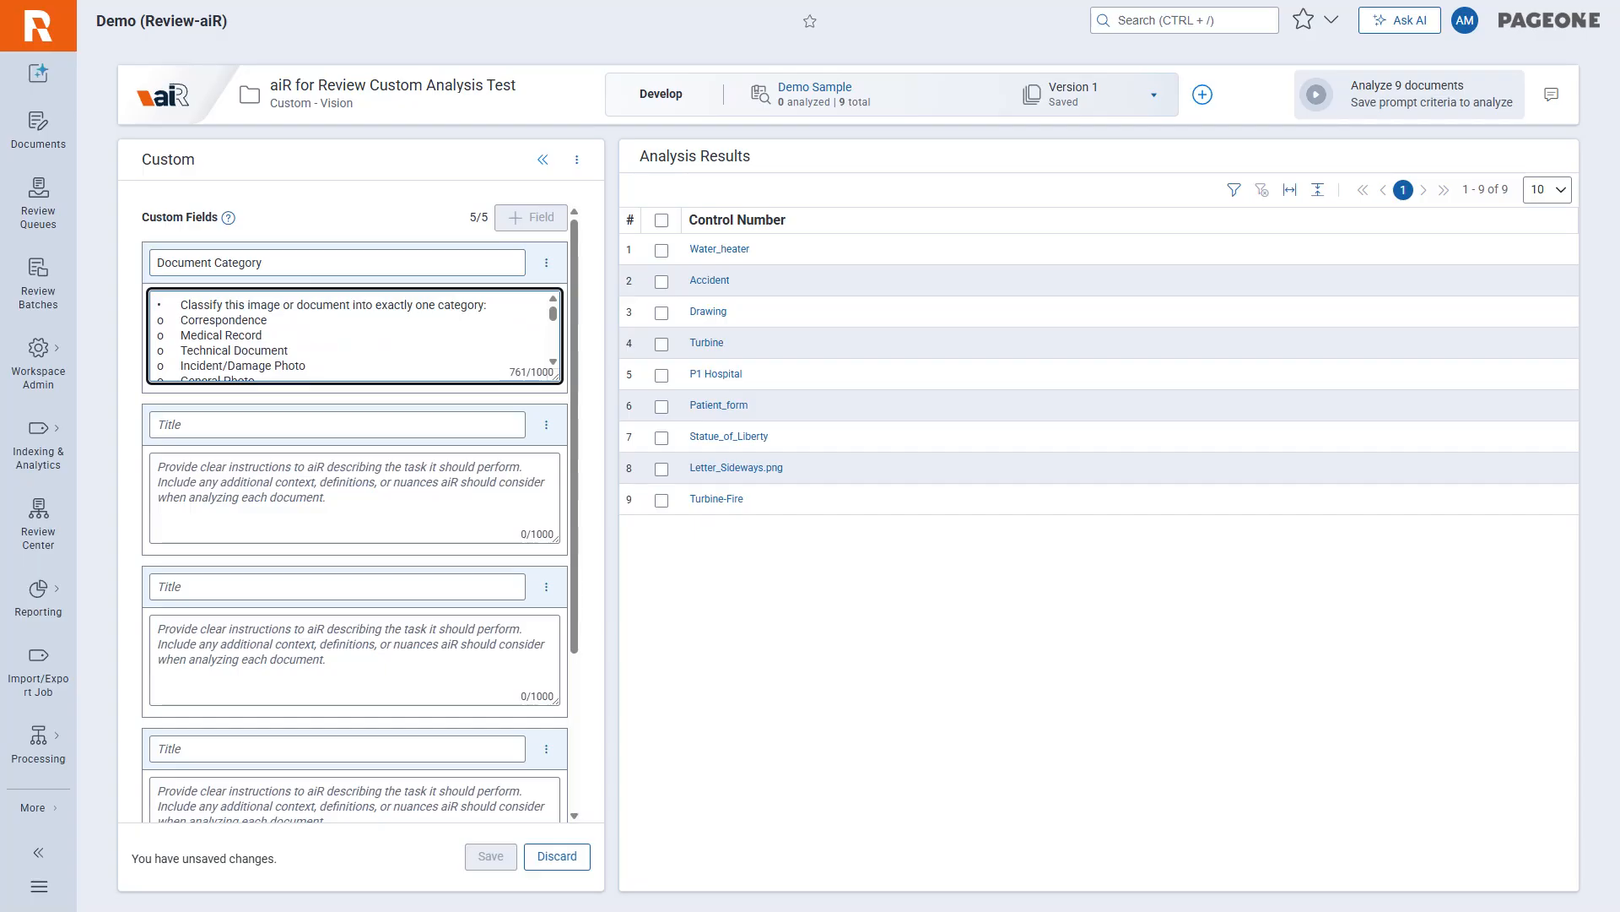
drag(558, 380, 578, 646)
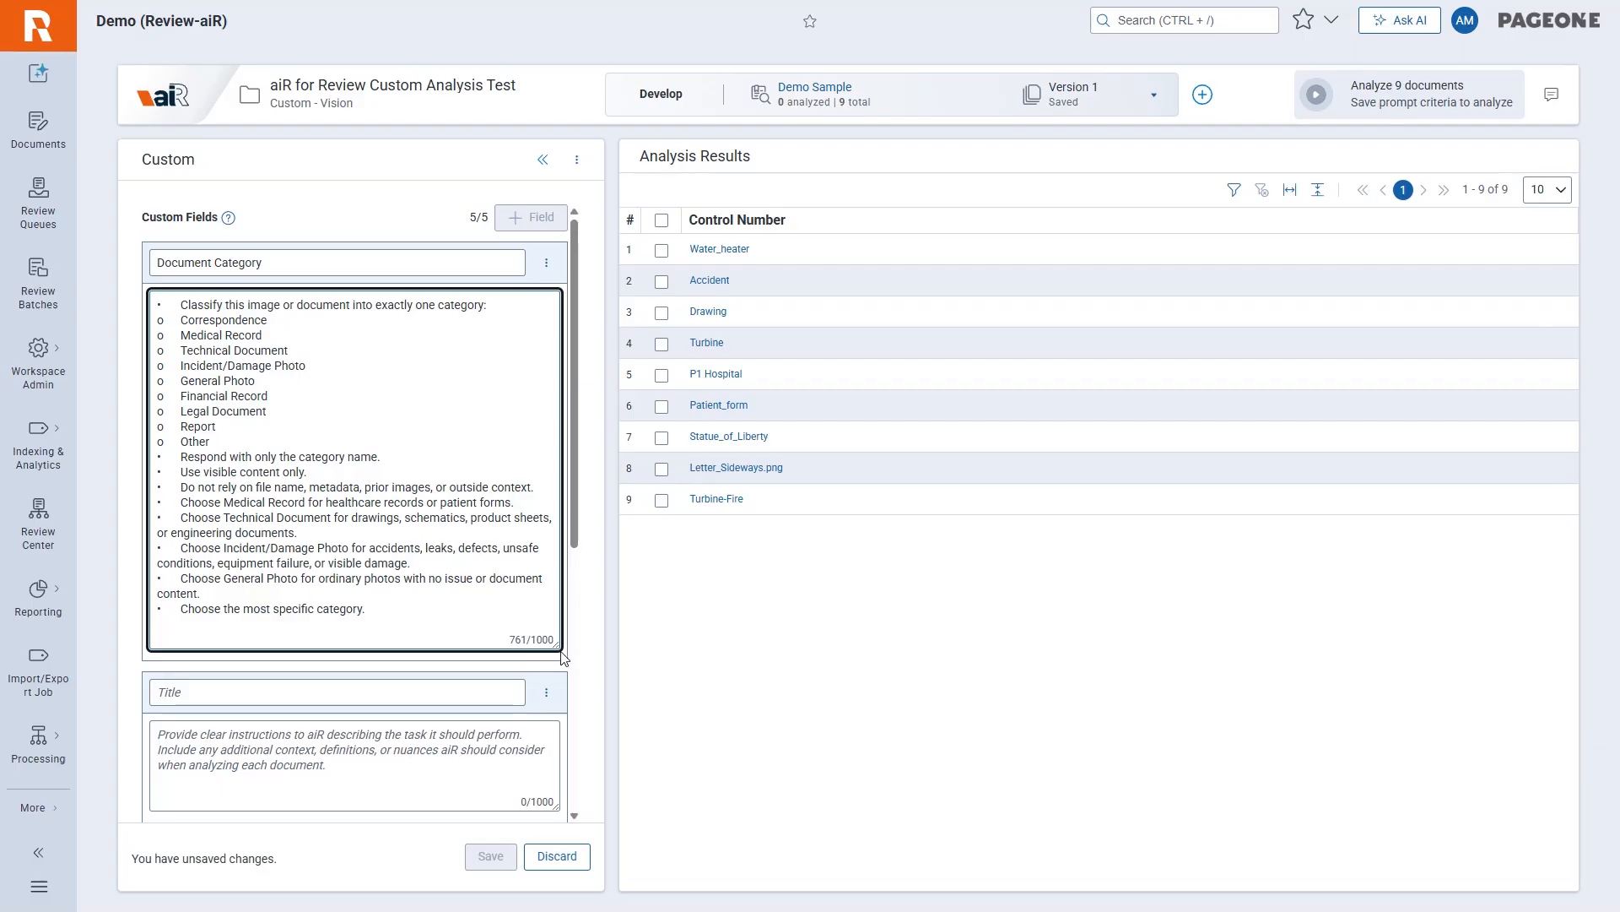
drag(547, 646, 547, 363)
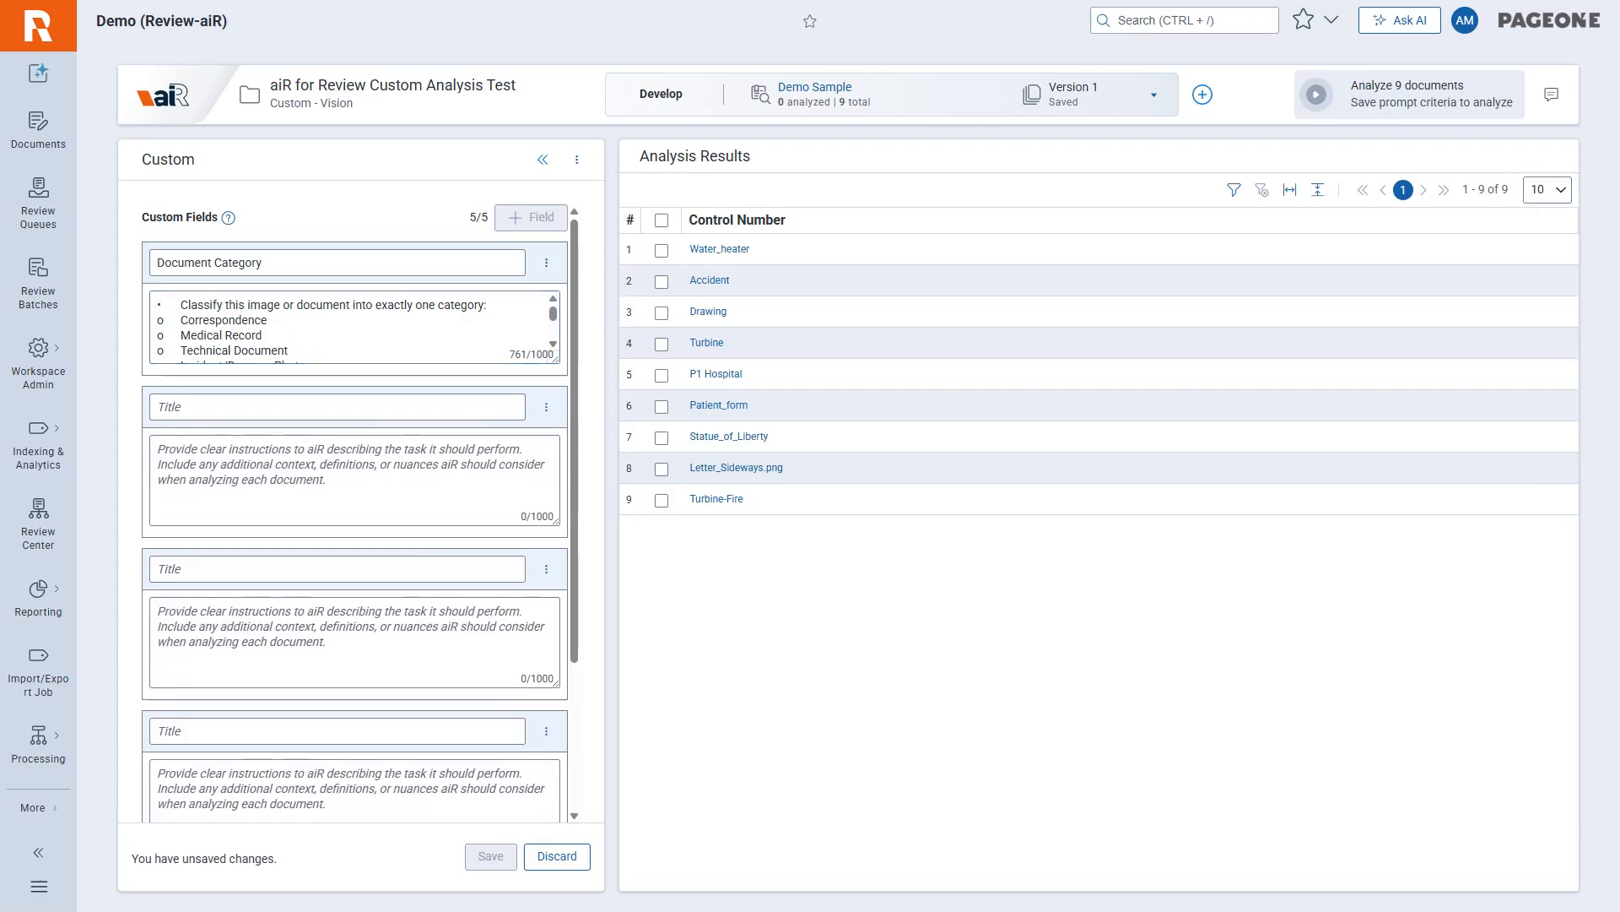
Title the second custom field "Document Summary", paste its instructions for a 2–3 sentence summary, and enlarge the box to show them fully.
click(202, 407)
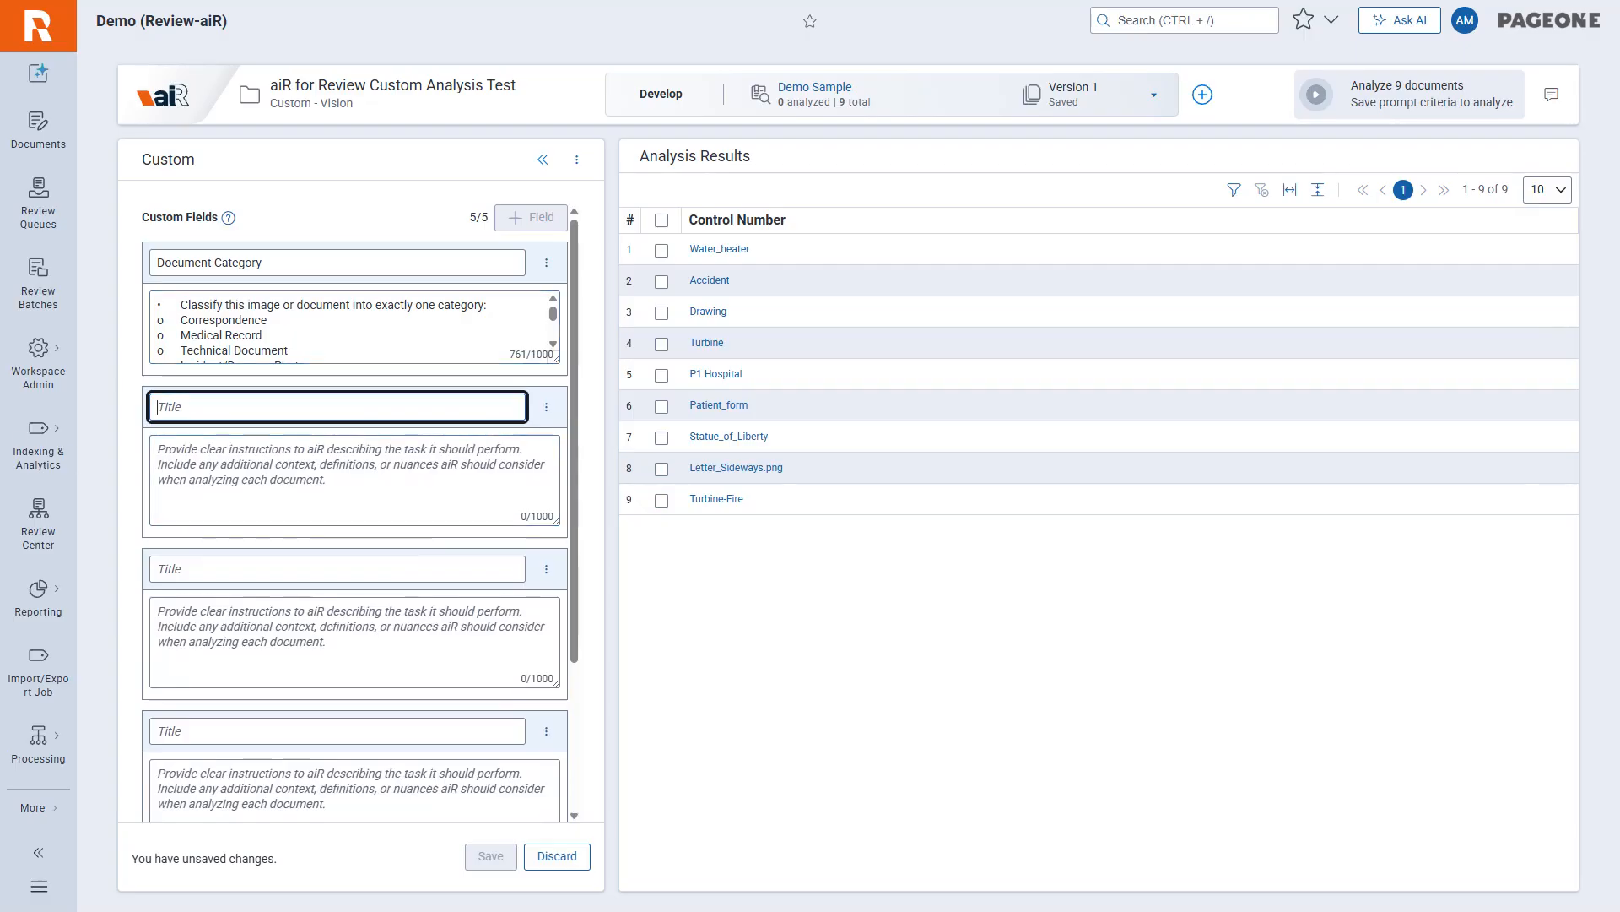
text(Document Summary)
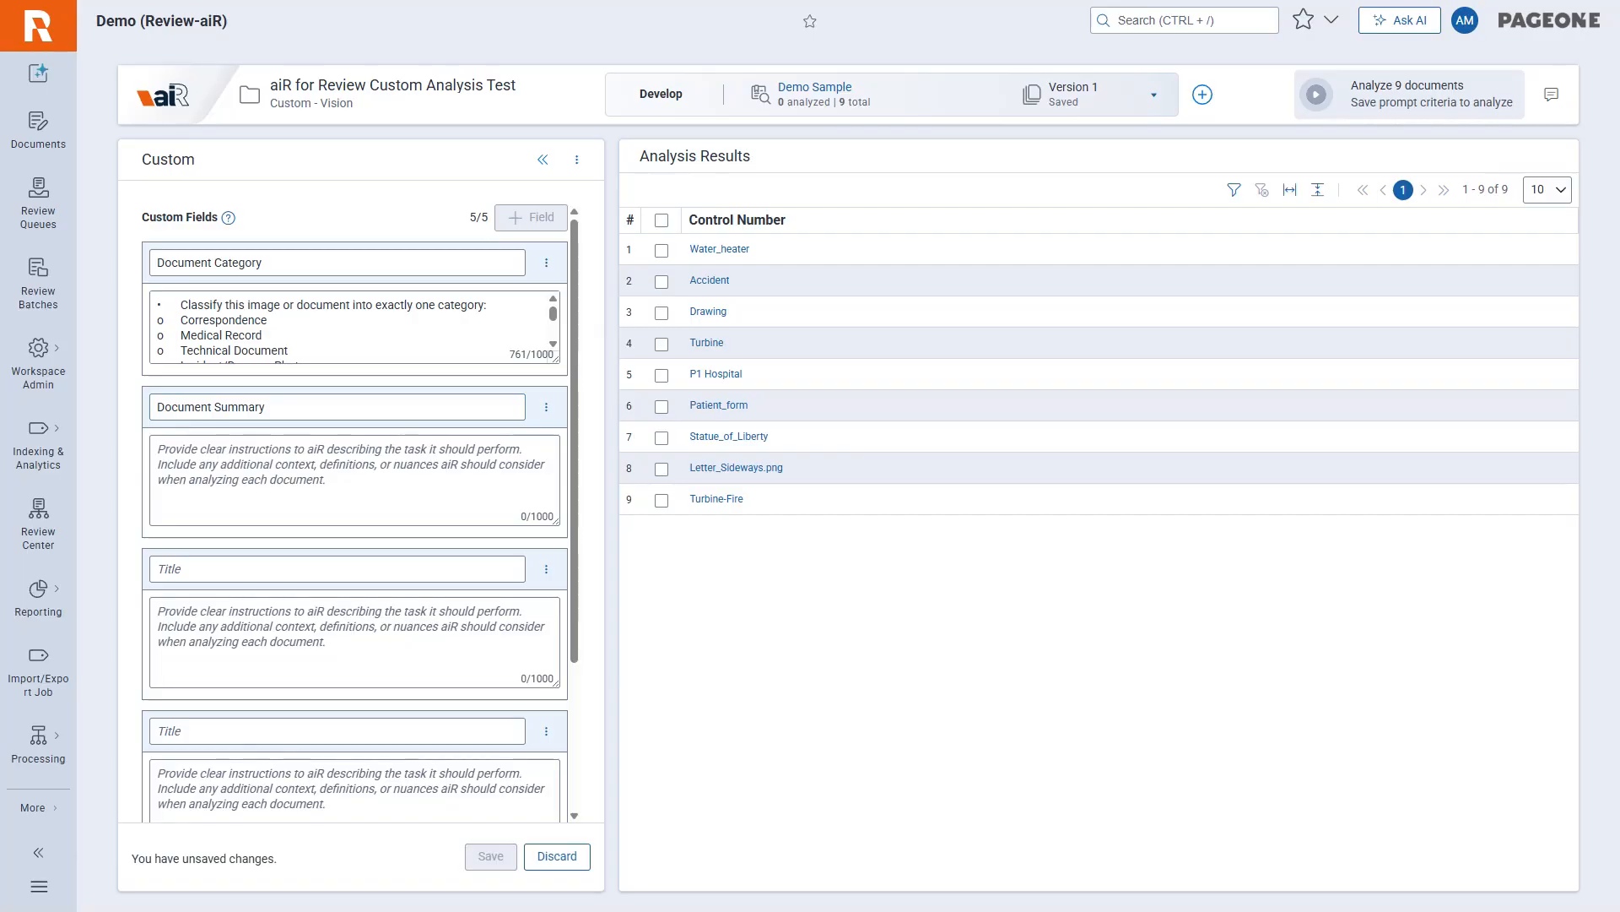
click(347, 477)
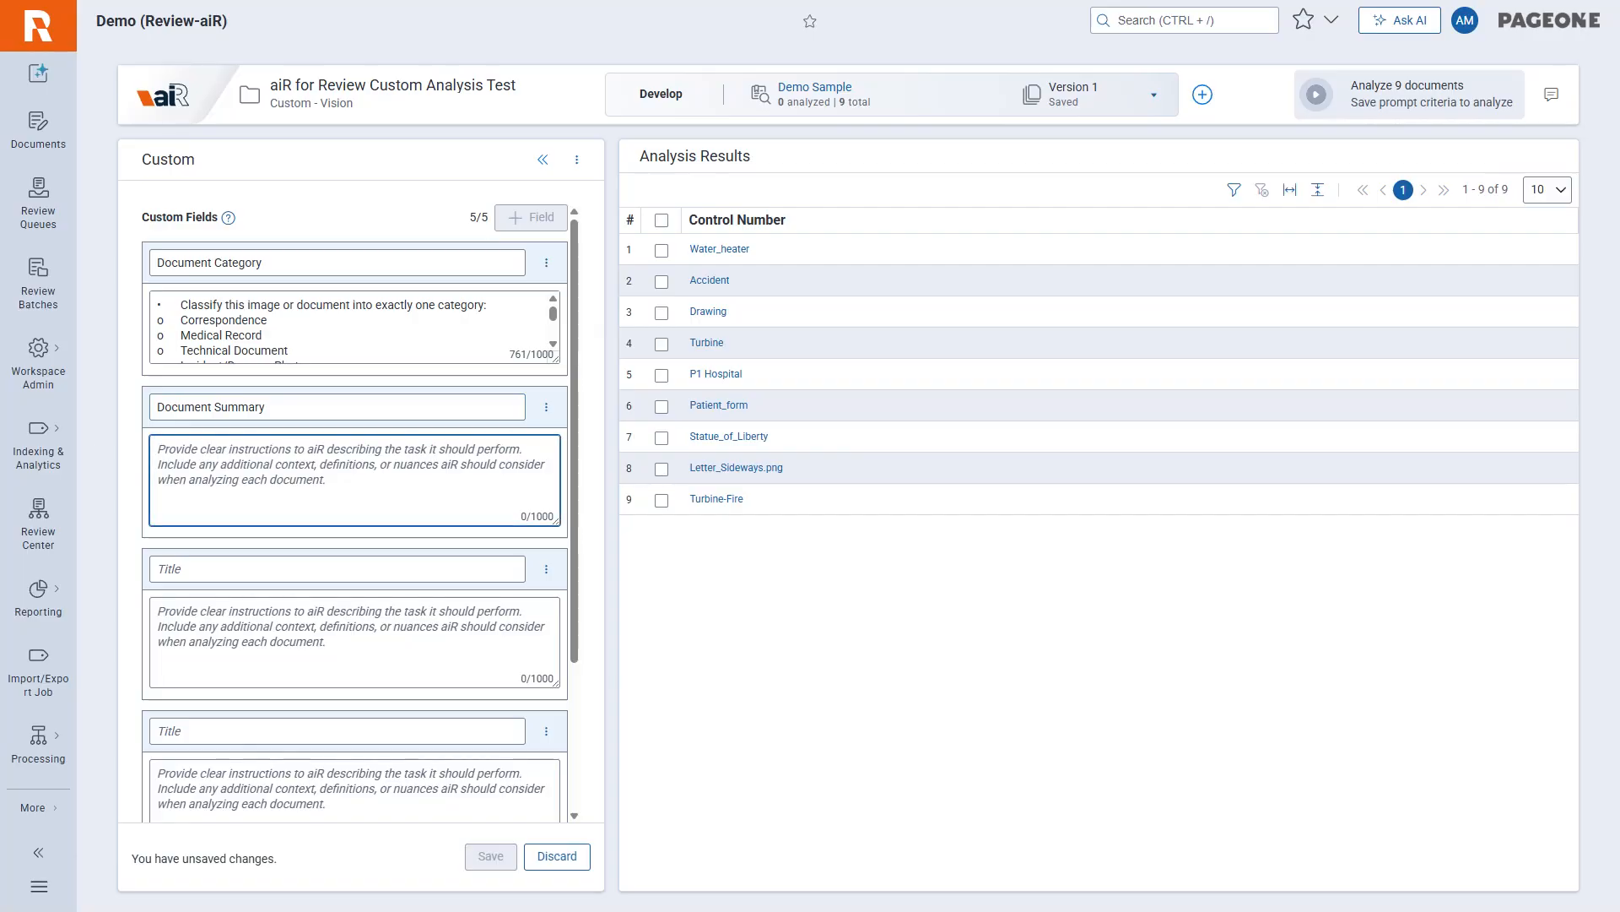
key(ctrl+v)
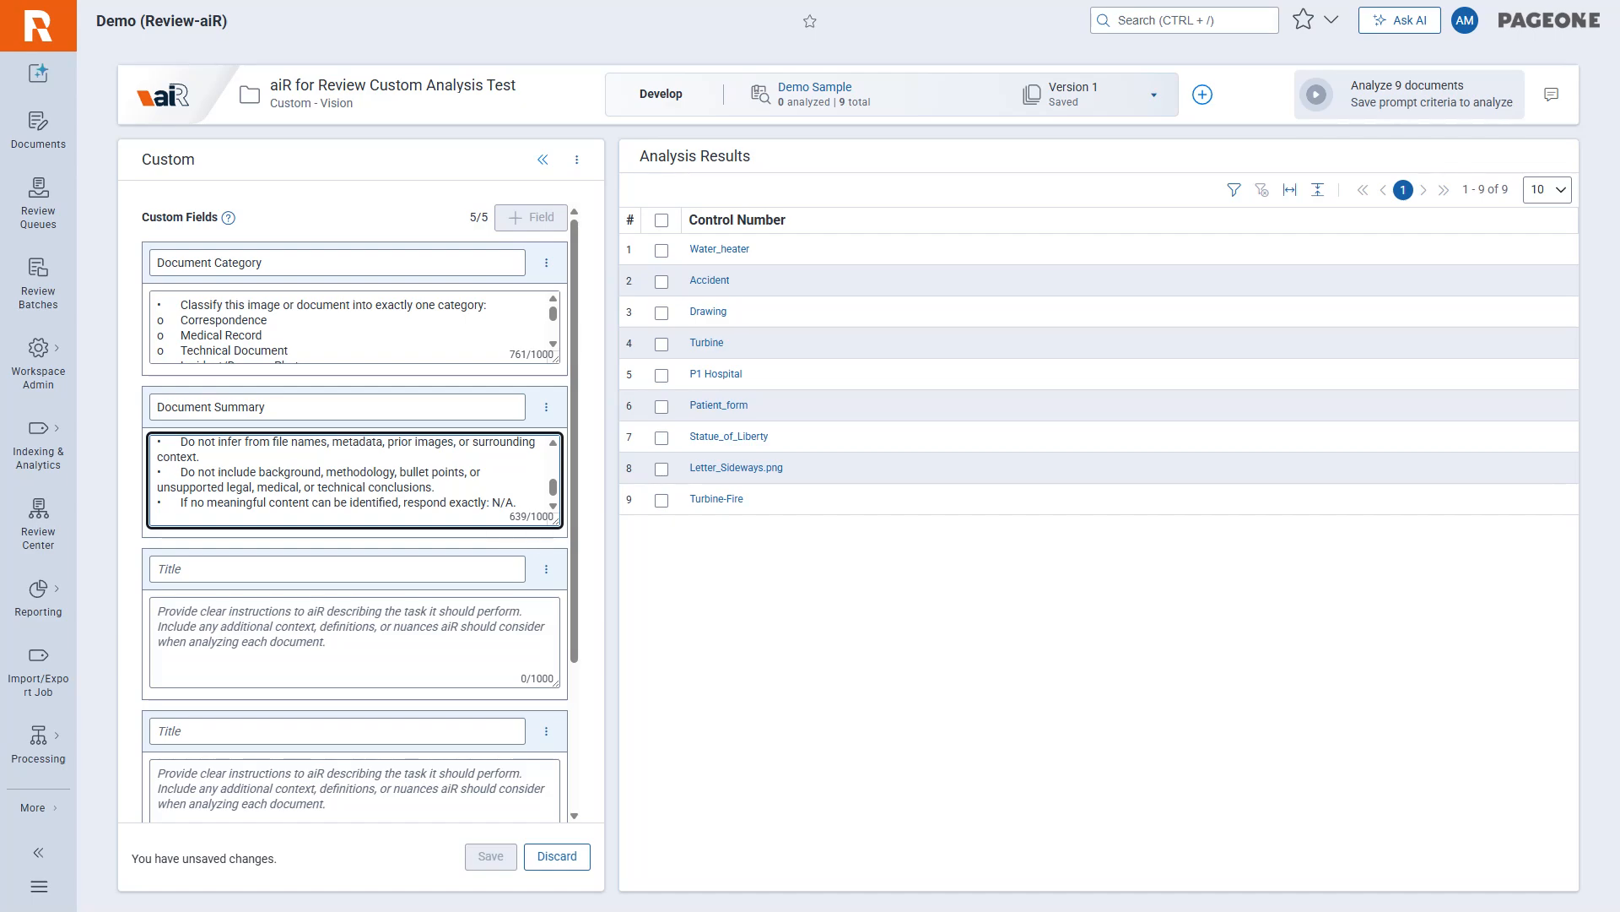
drag(557, 522, 557, 731)
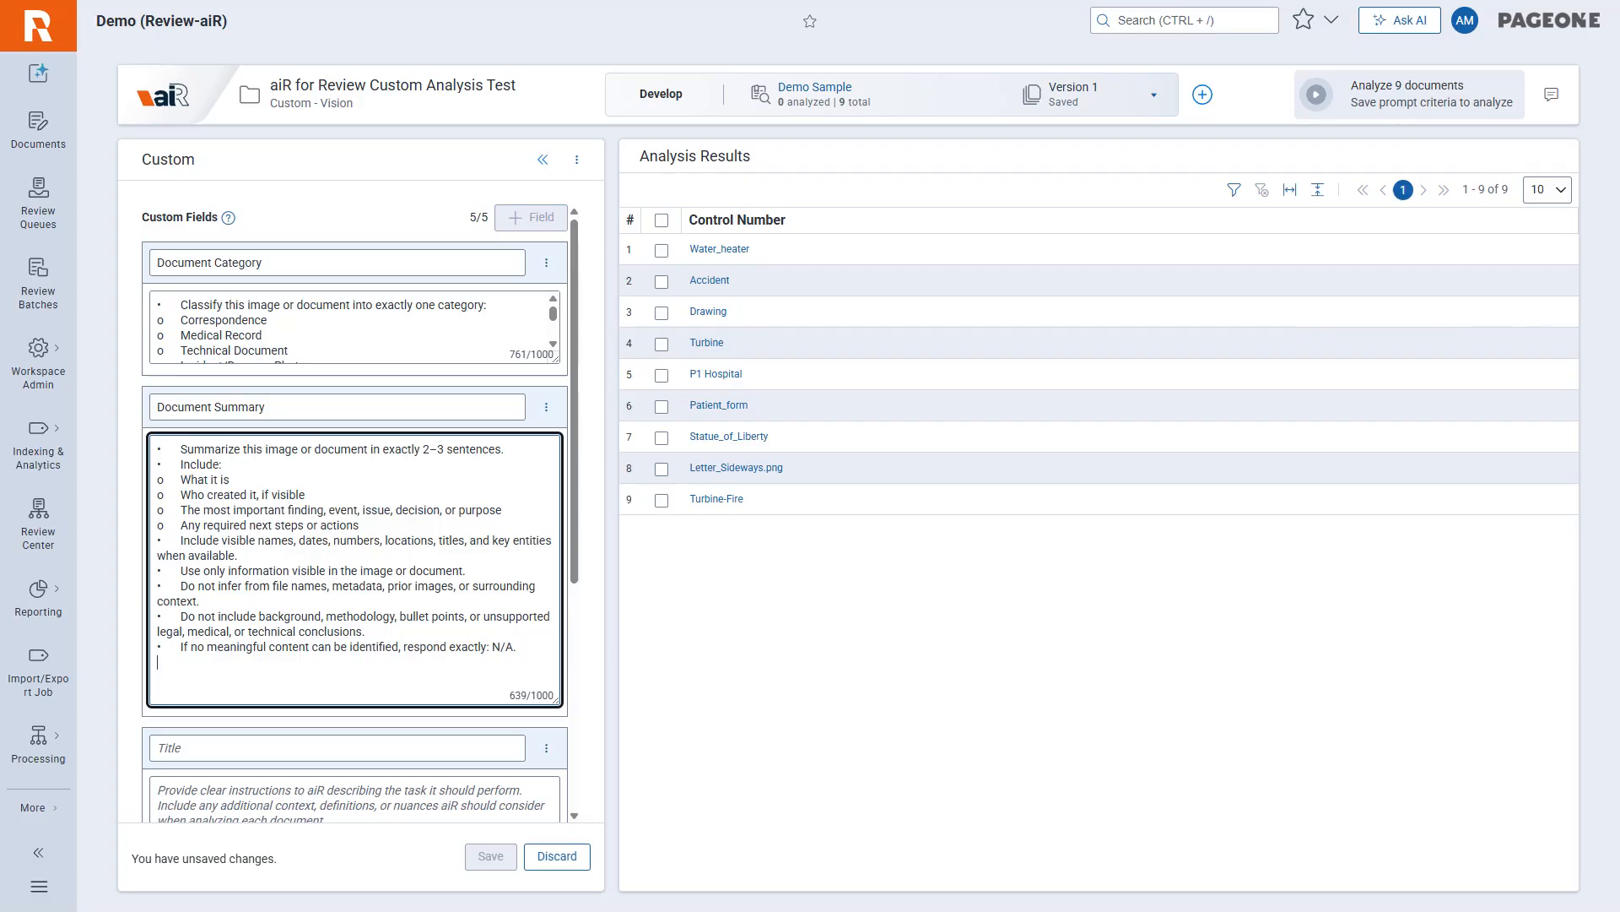
Title the third custom field "Primary Document Date" and paste its date instructions, including N/A for missing dates and XX for unknown parts.
scroll(355, 507, down, 5)
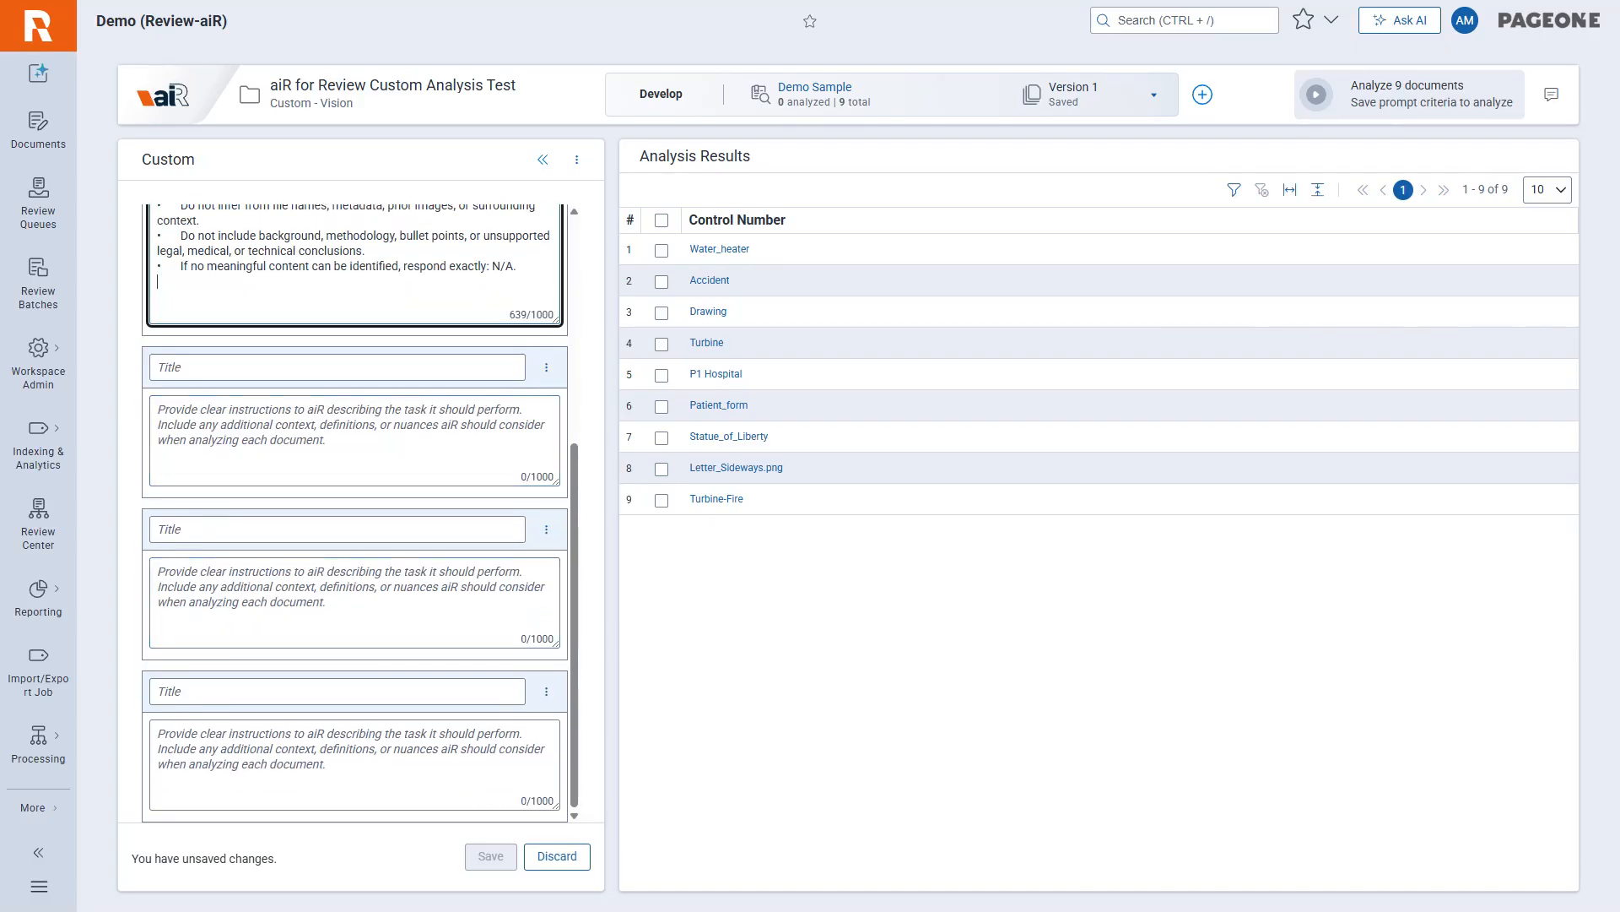
key(alt+Tab)
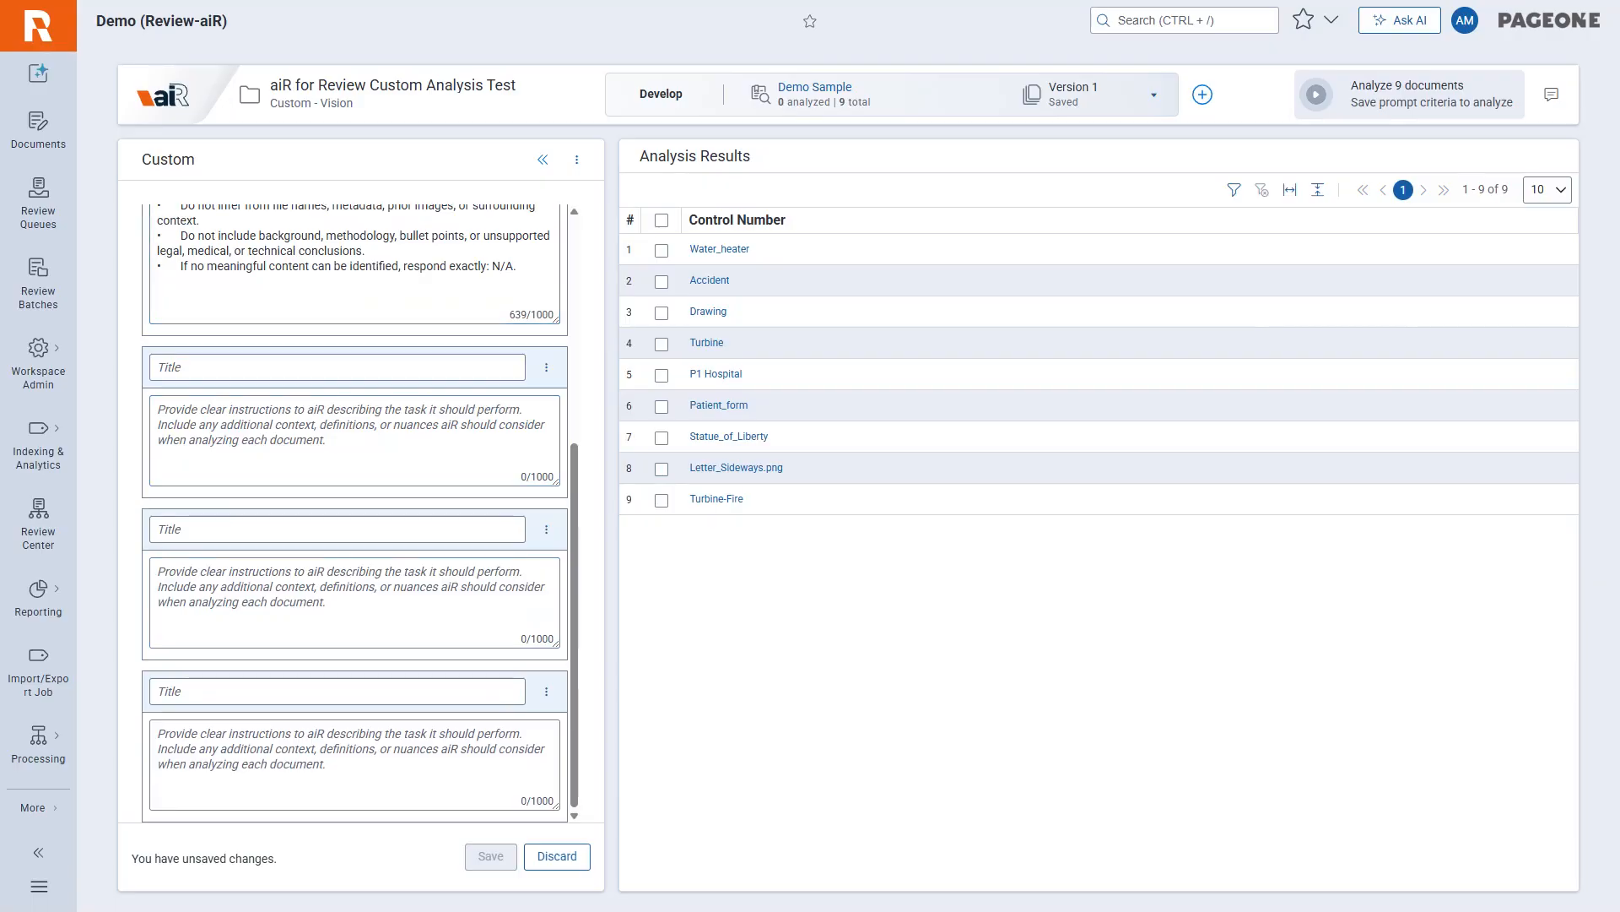
click(337, 368)
text(Primary Document Date)
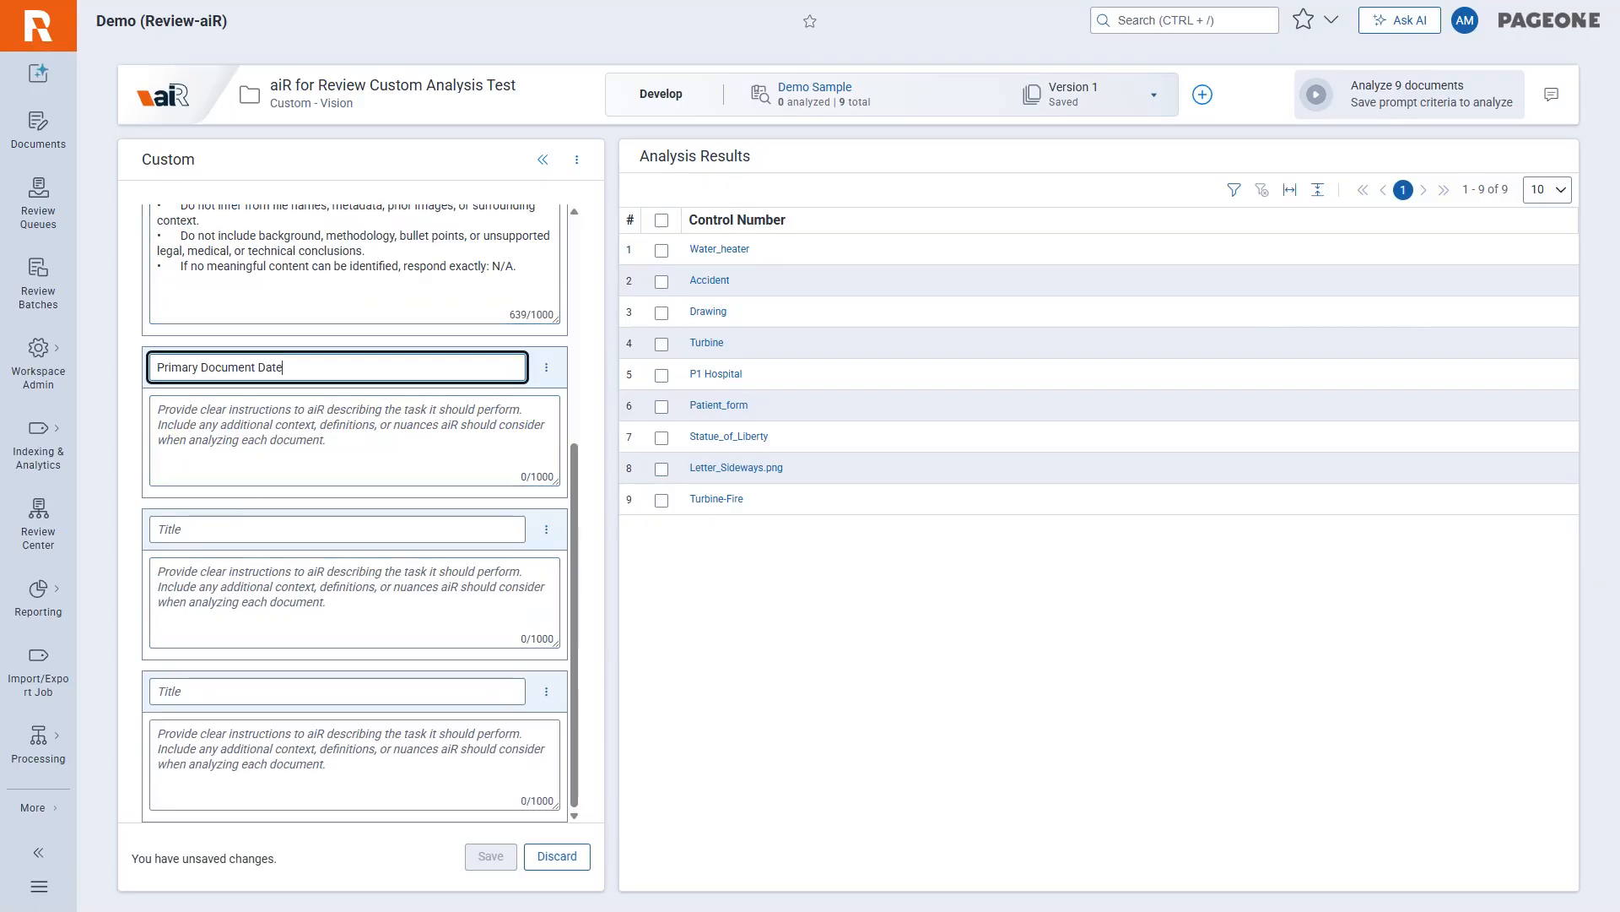
key(alt+Tab)
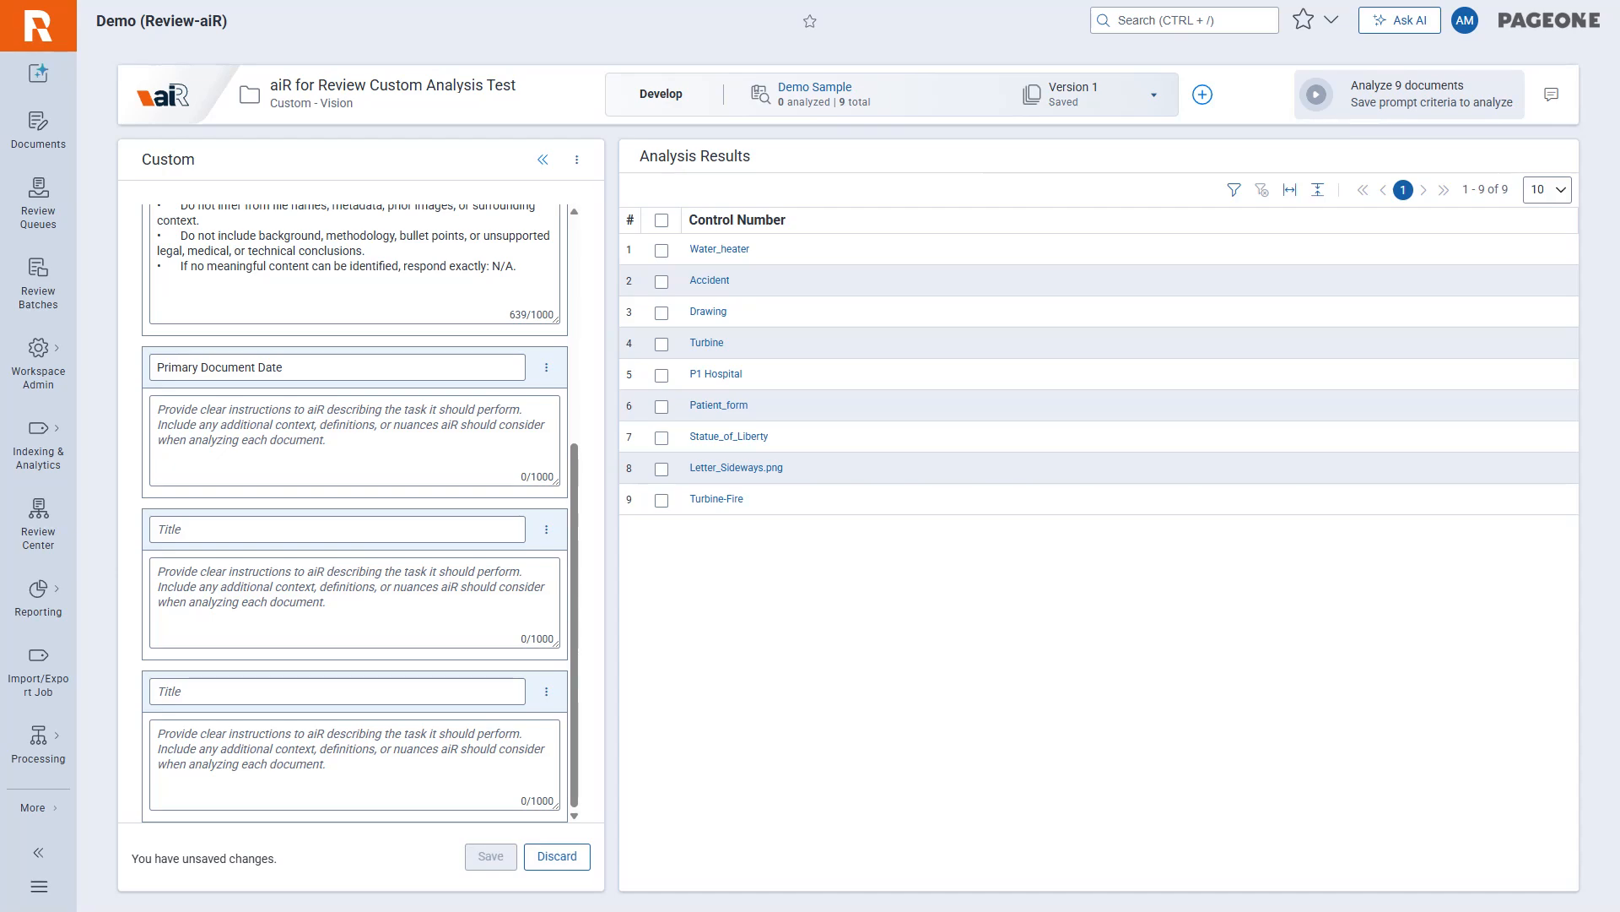
click(253, 439)
key(ctrl+v)
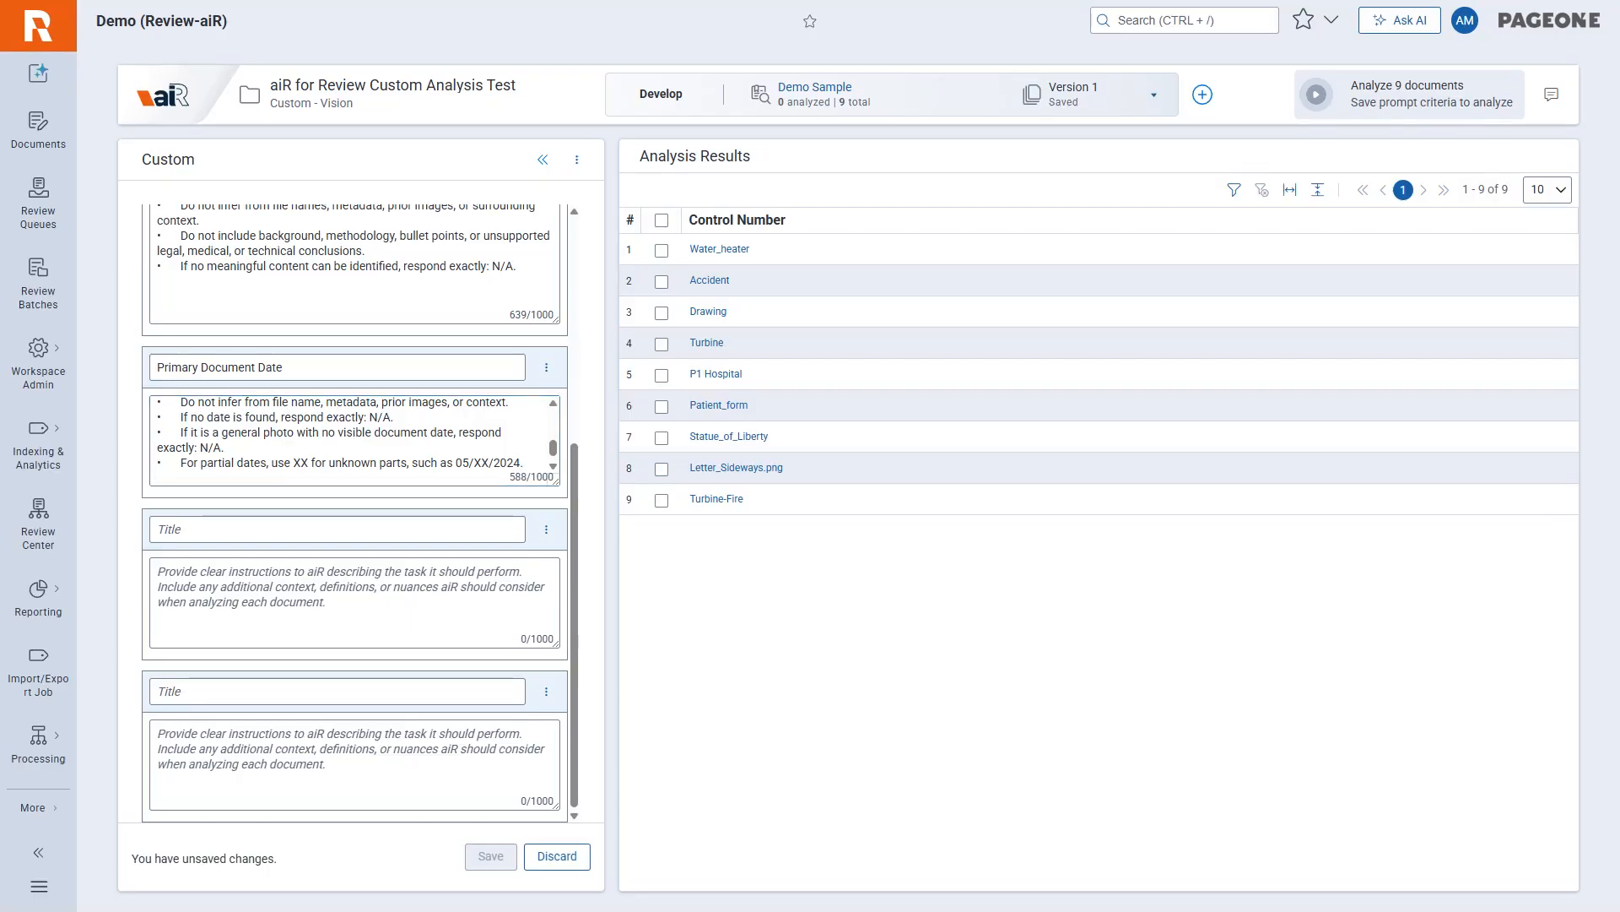
Title the fourth custom field "Medical Record Extraction", paste its exact-format extraction instructions, and enlarge the box to show them fully.
click(236, 529)
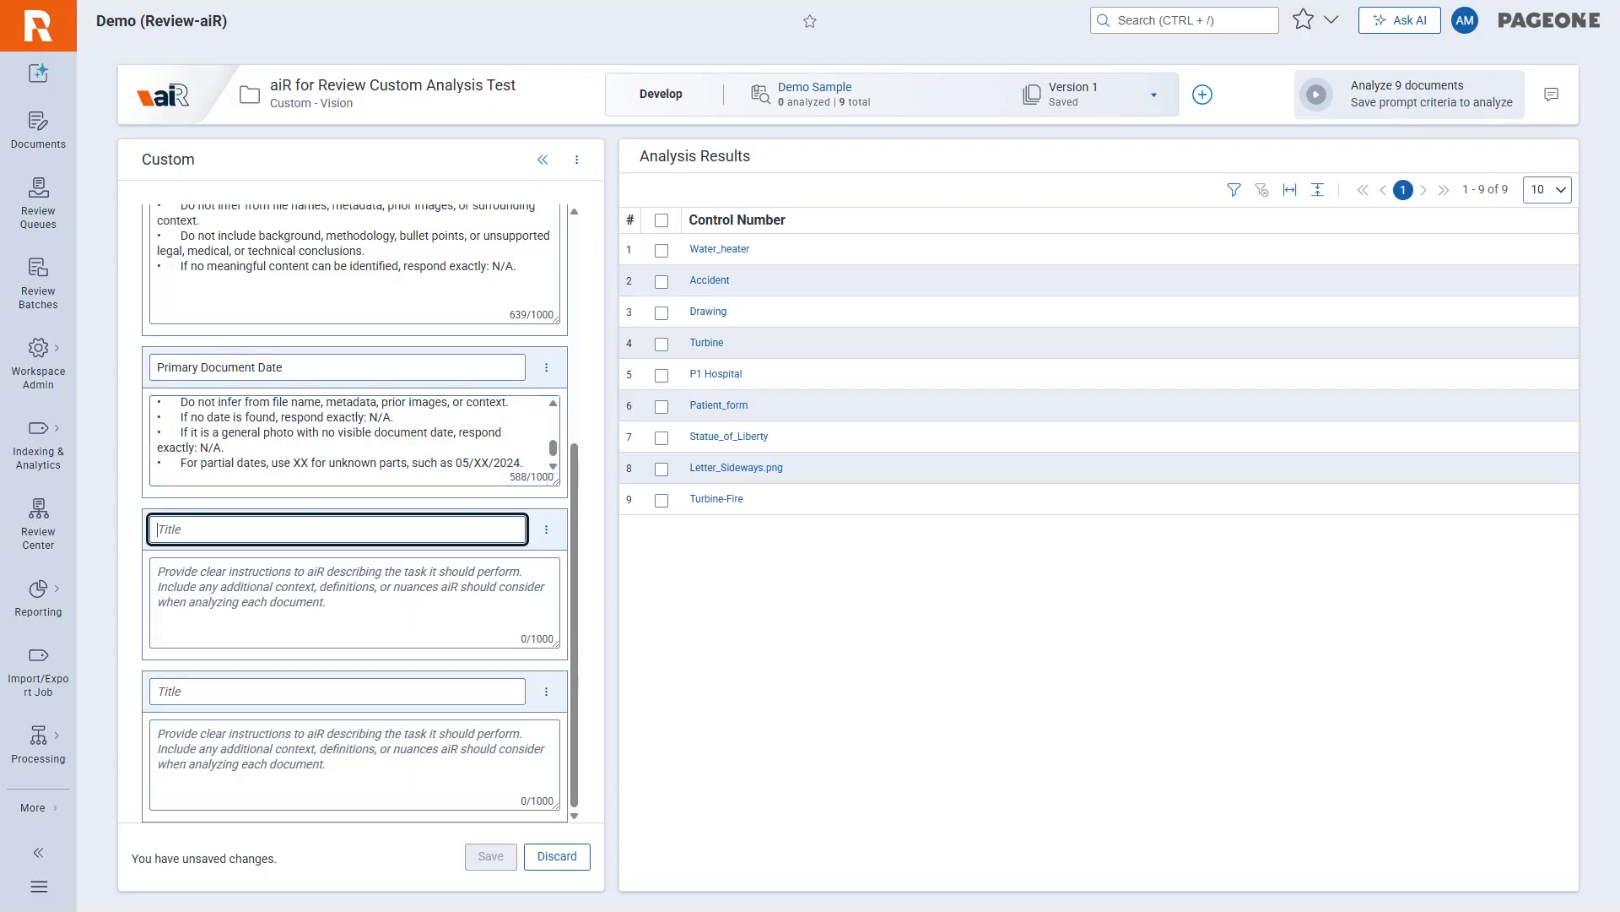
text(Medical Record Extraction)
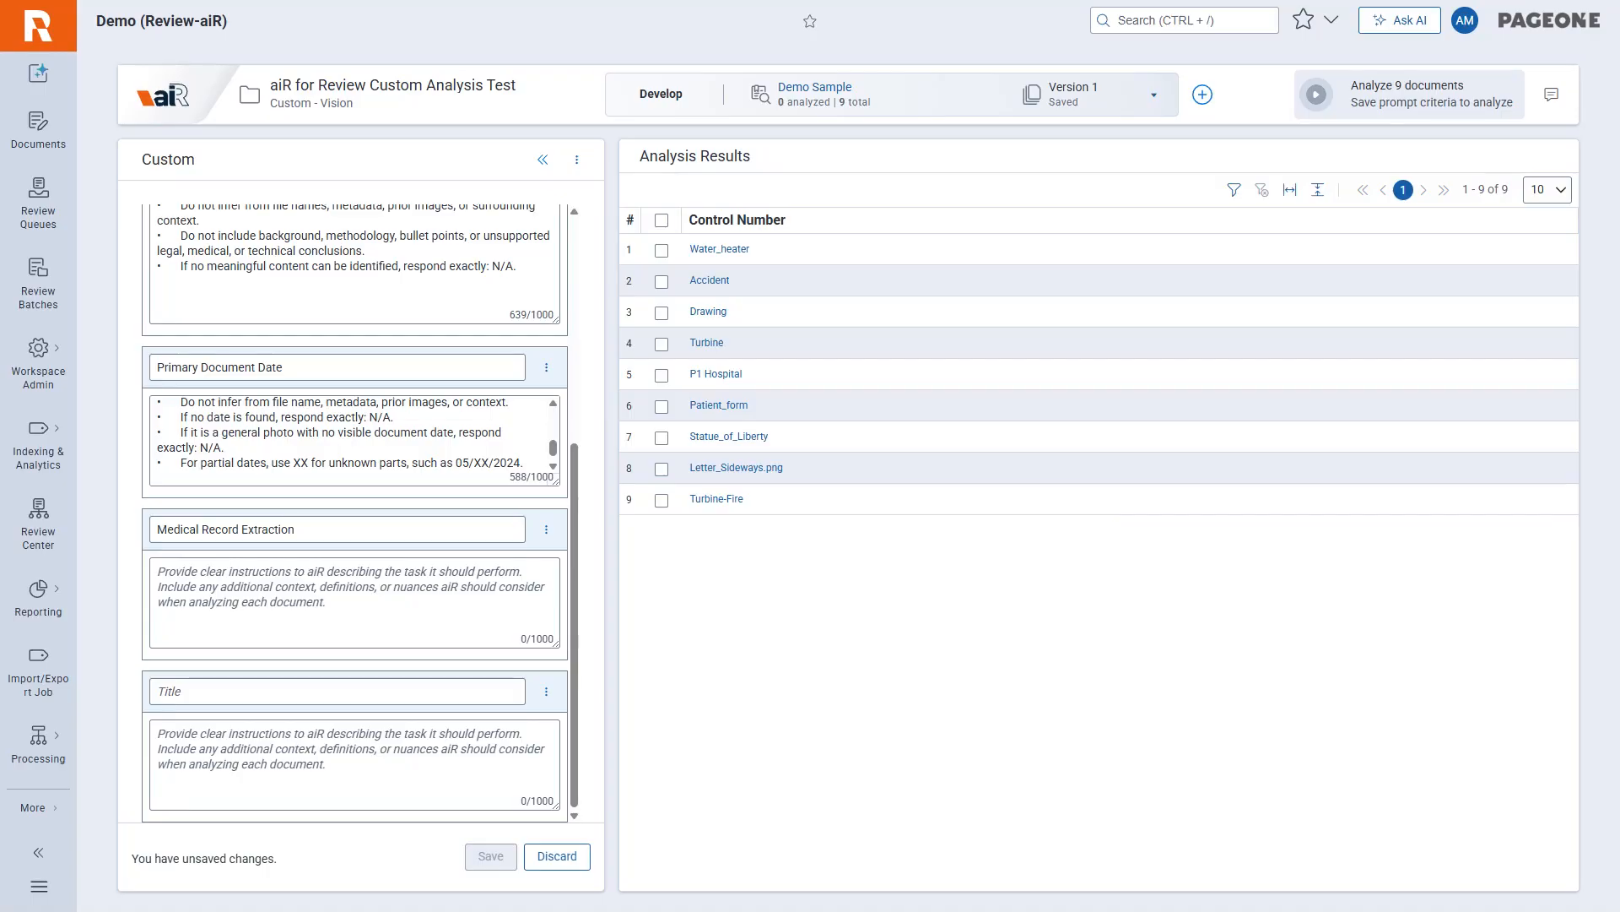
click(338, 601)
key(ctrl+v)
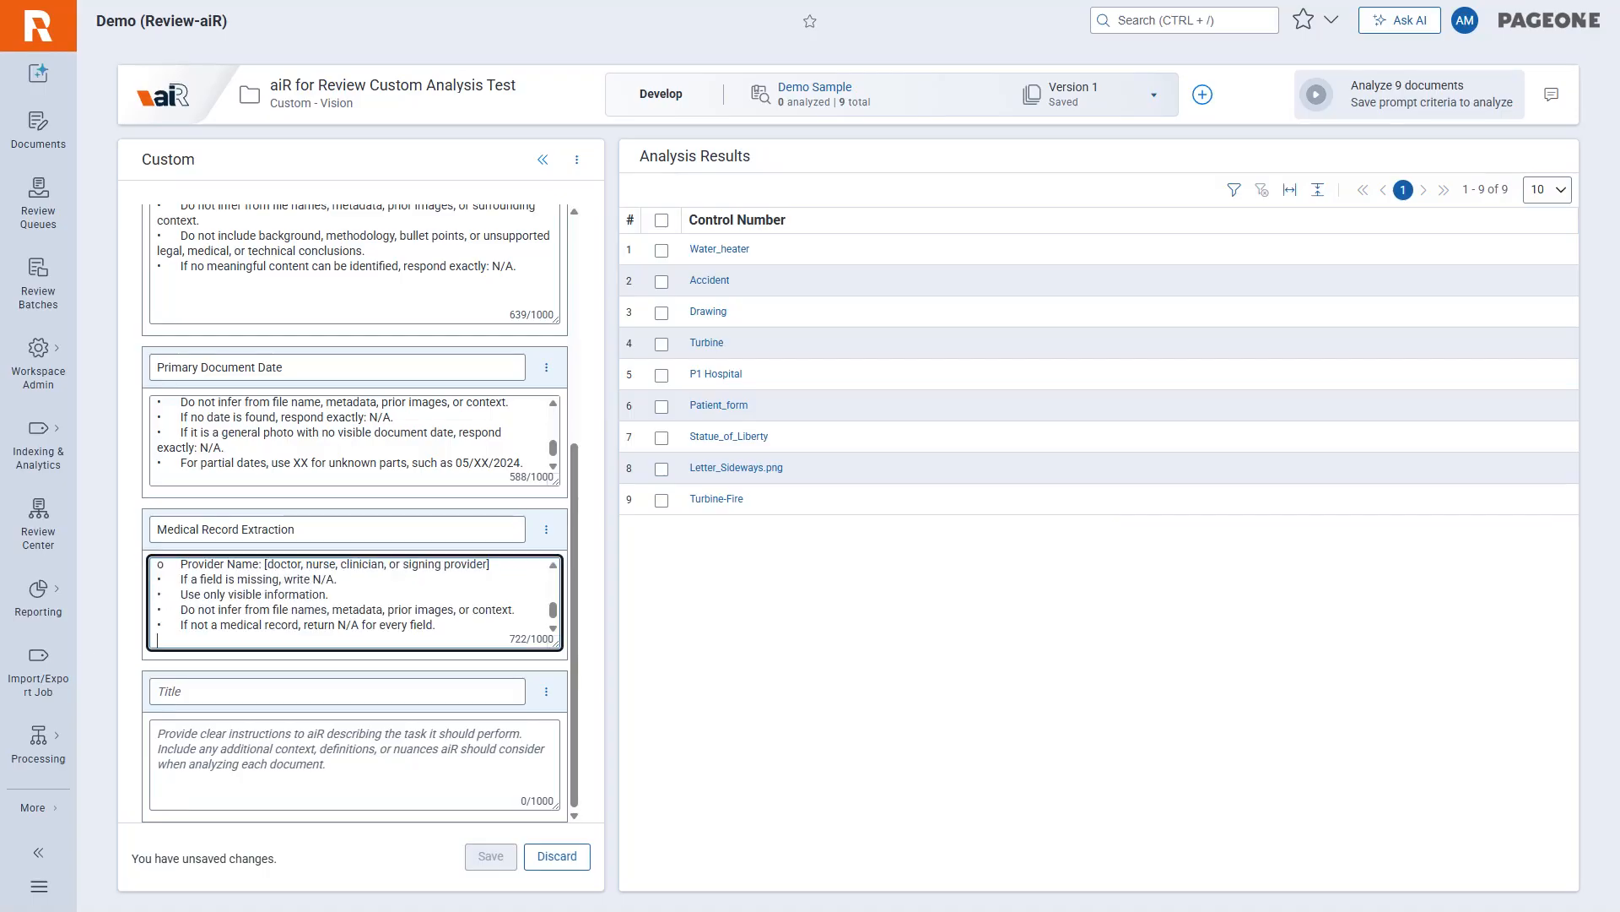
drag(557, 647, 557, 831)
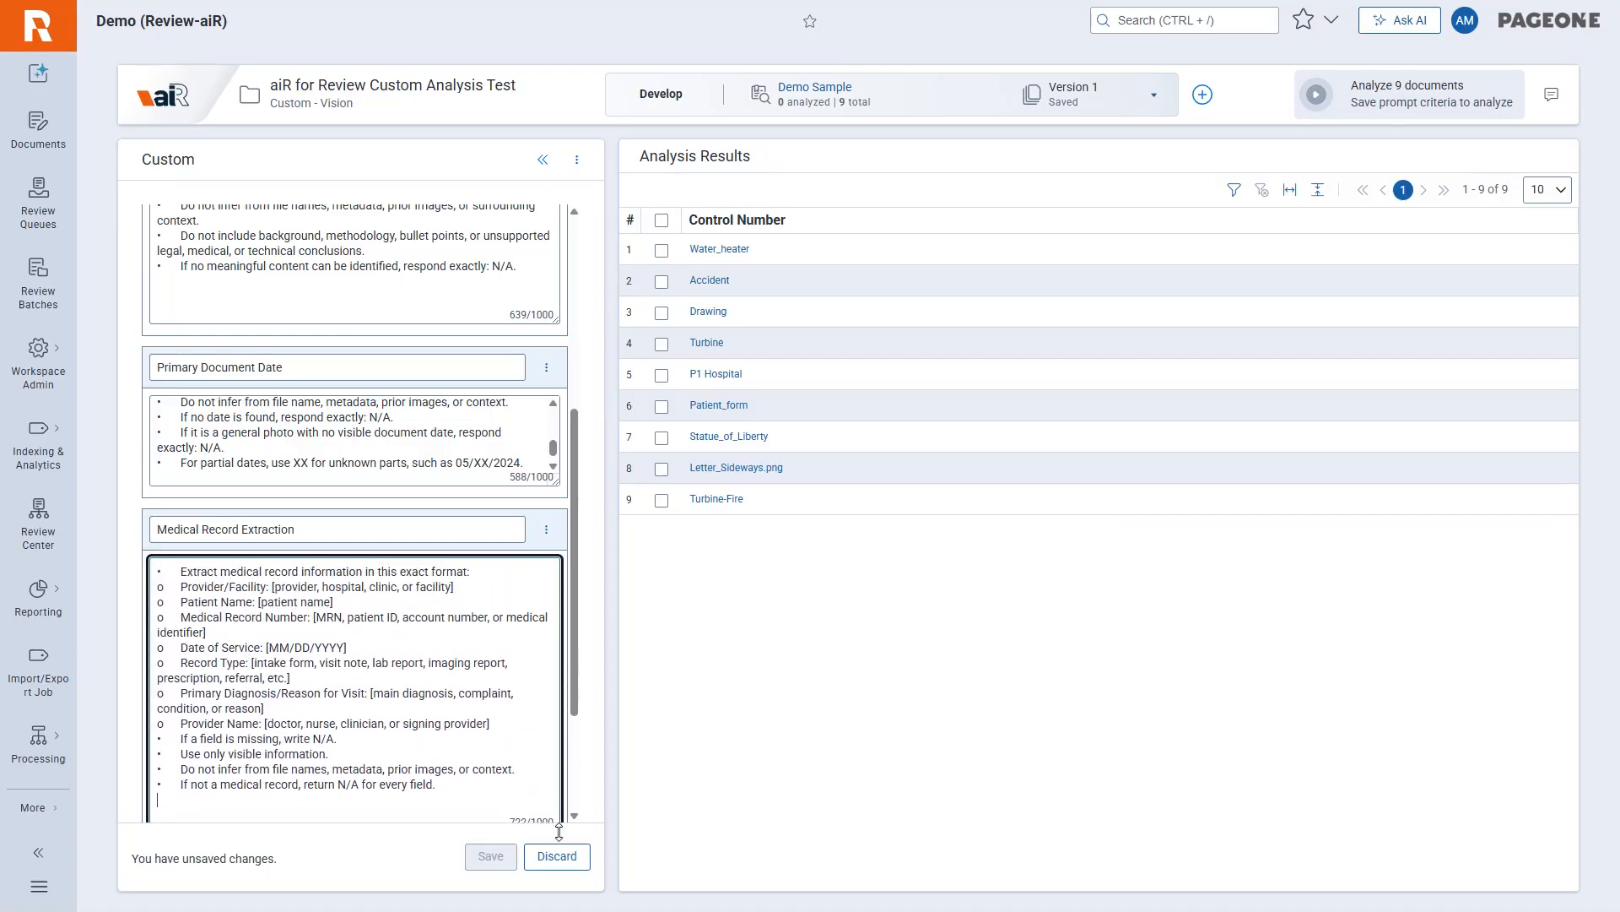
scroll(534, 557, down, 2)
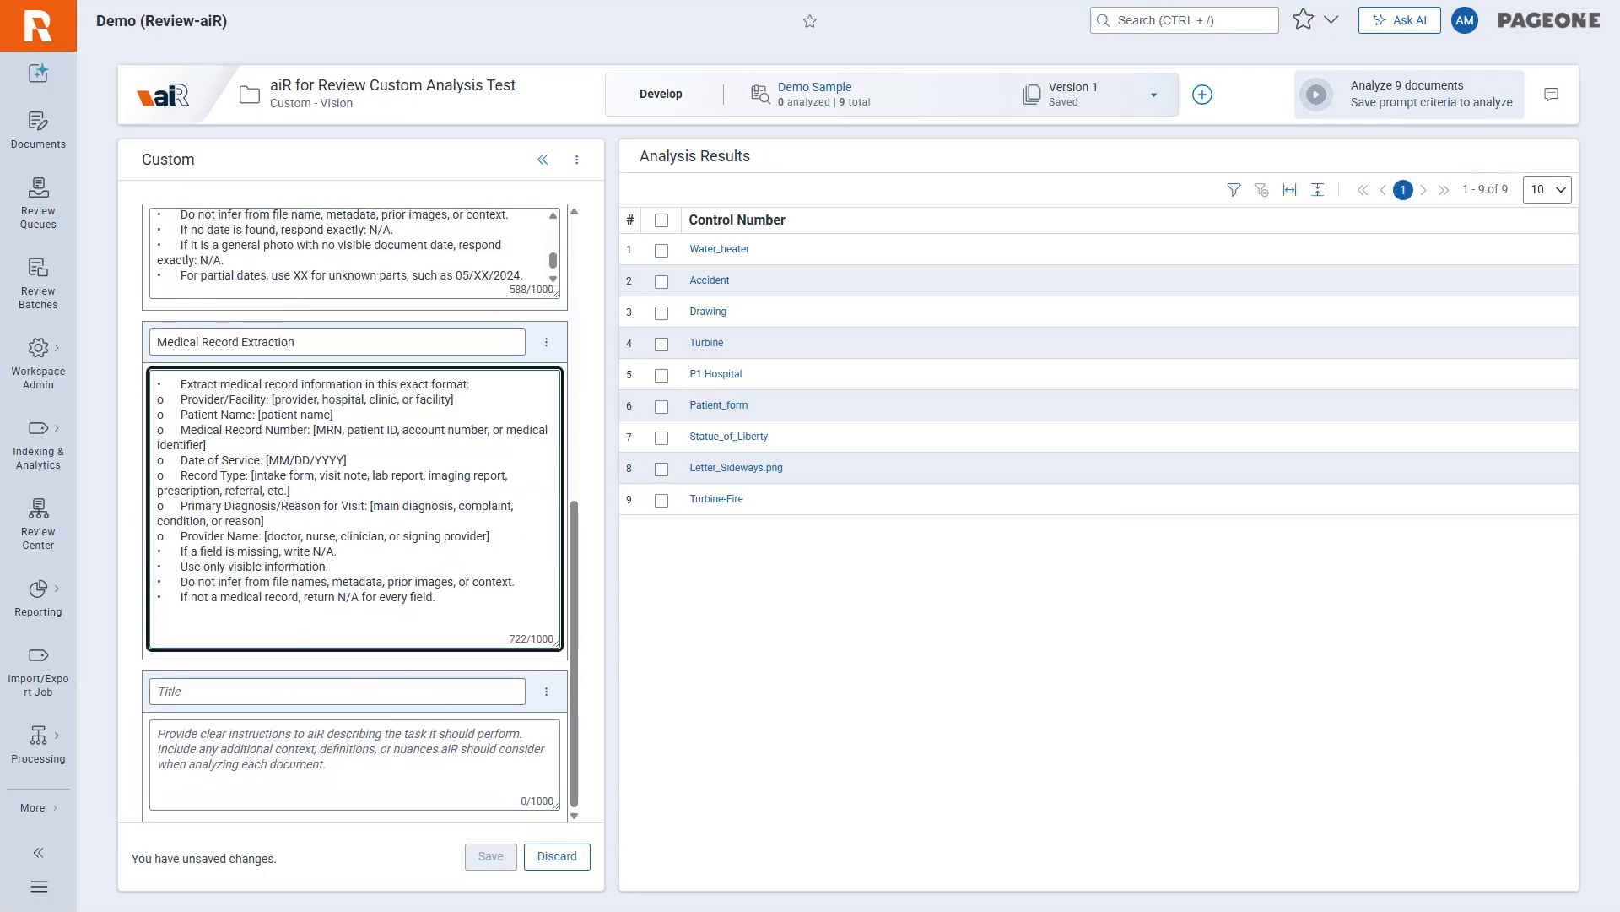
Title the fifth custom field "Incident/Damage Fact and Inference Analysis", enlarge its instructions box, and paste the instructions for stated facts and potential inferences.
scroll(390, 596, up, 5)
scroll(390, 596, down, 5)
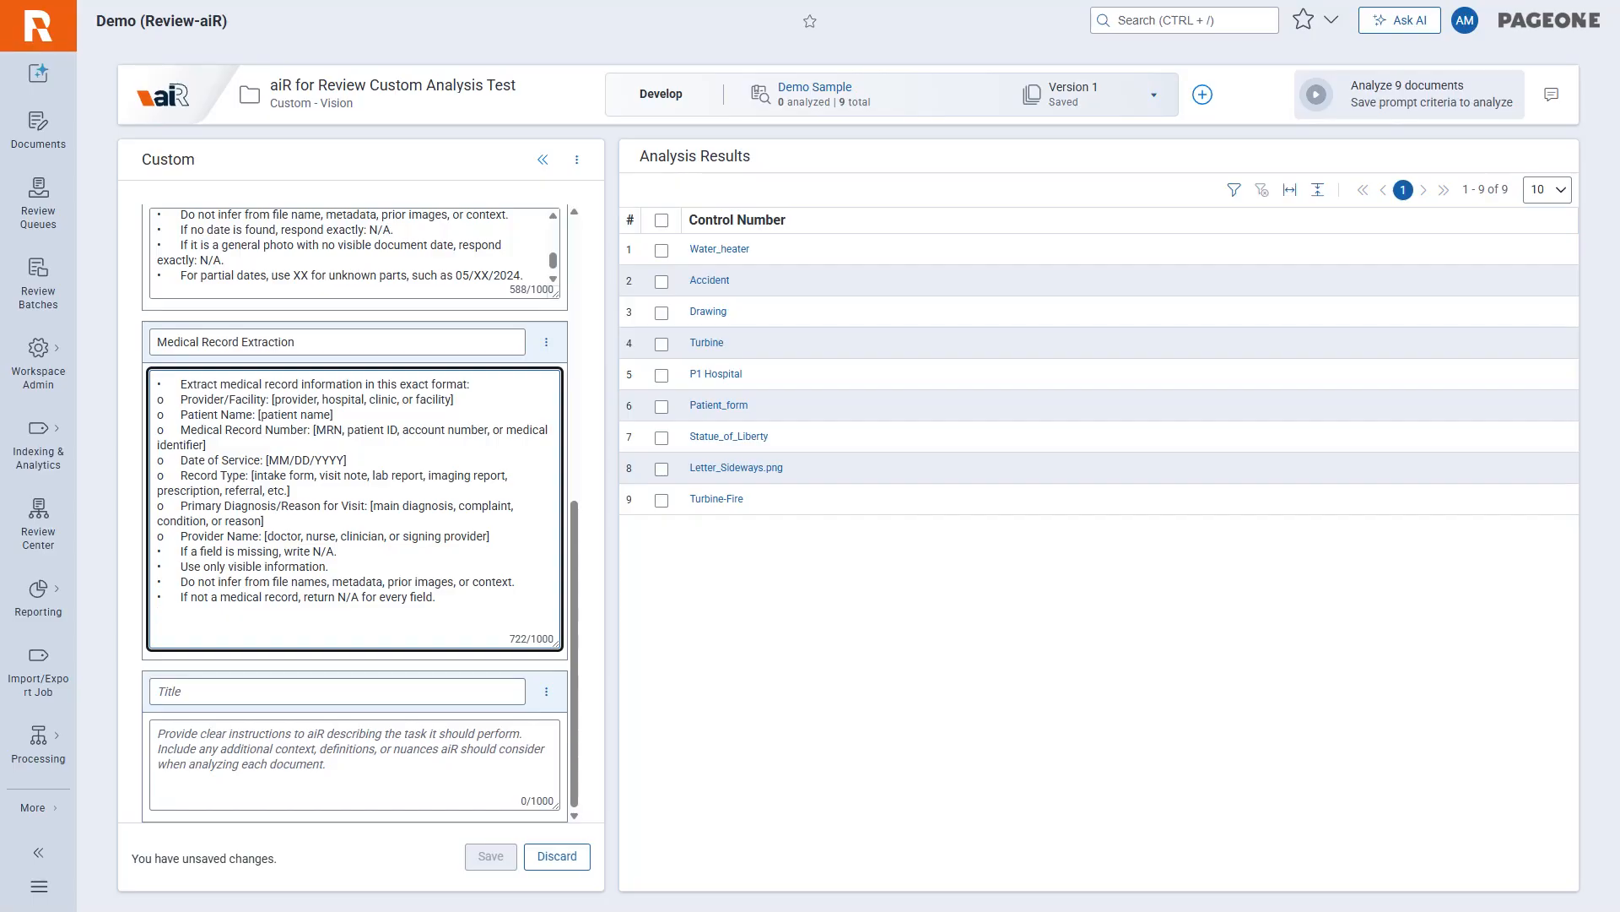
key(alt+Tab)
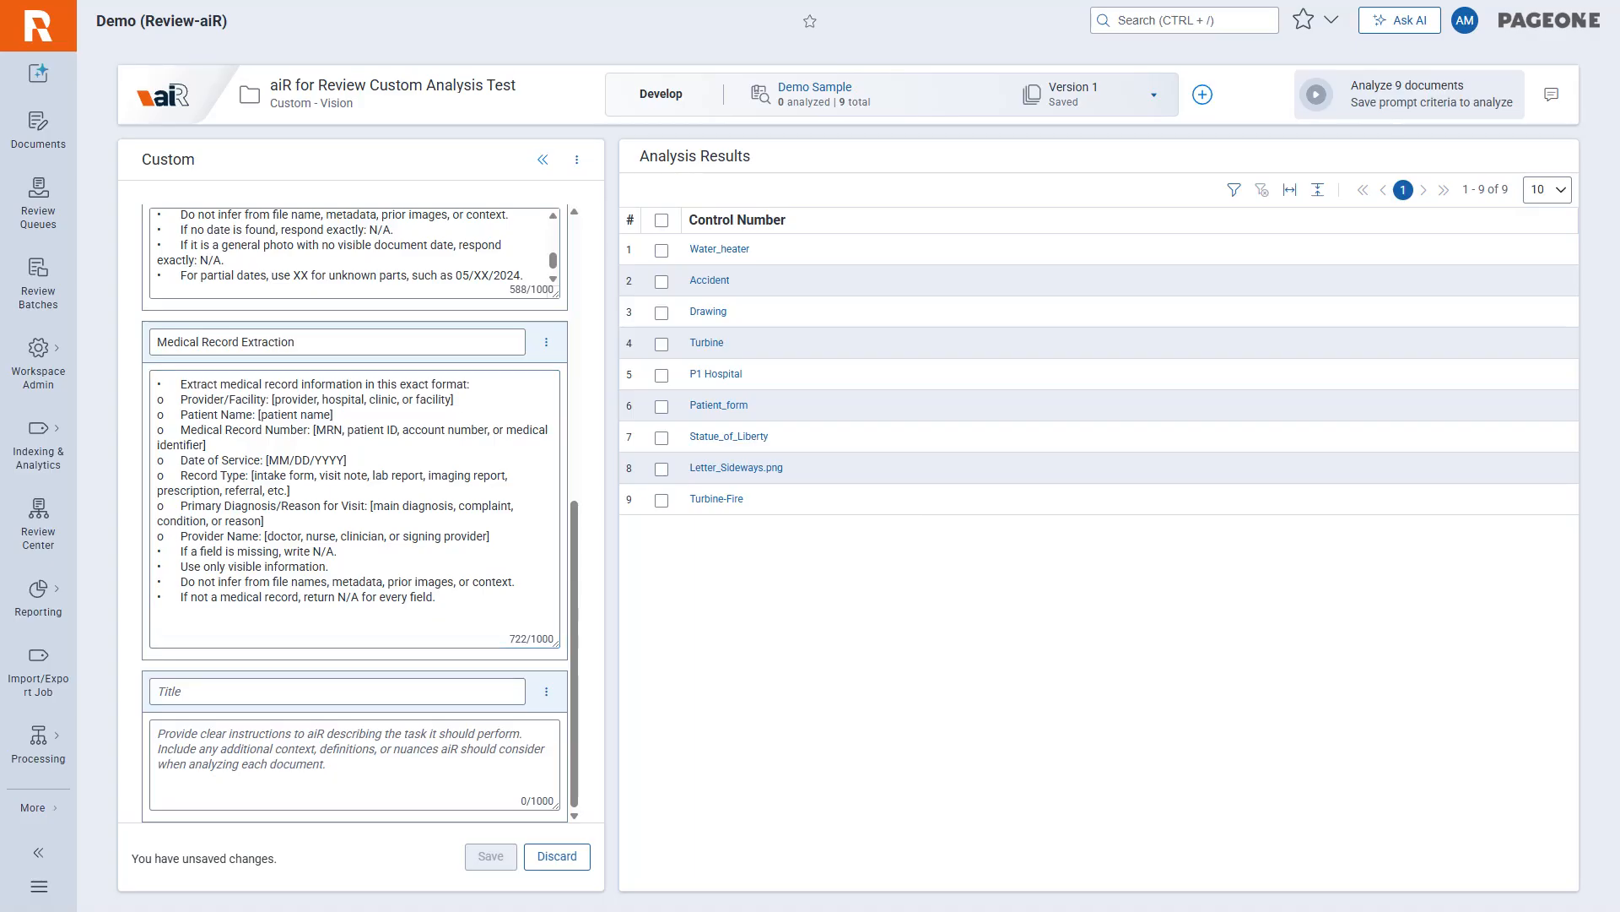
click(396, 690)
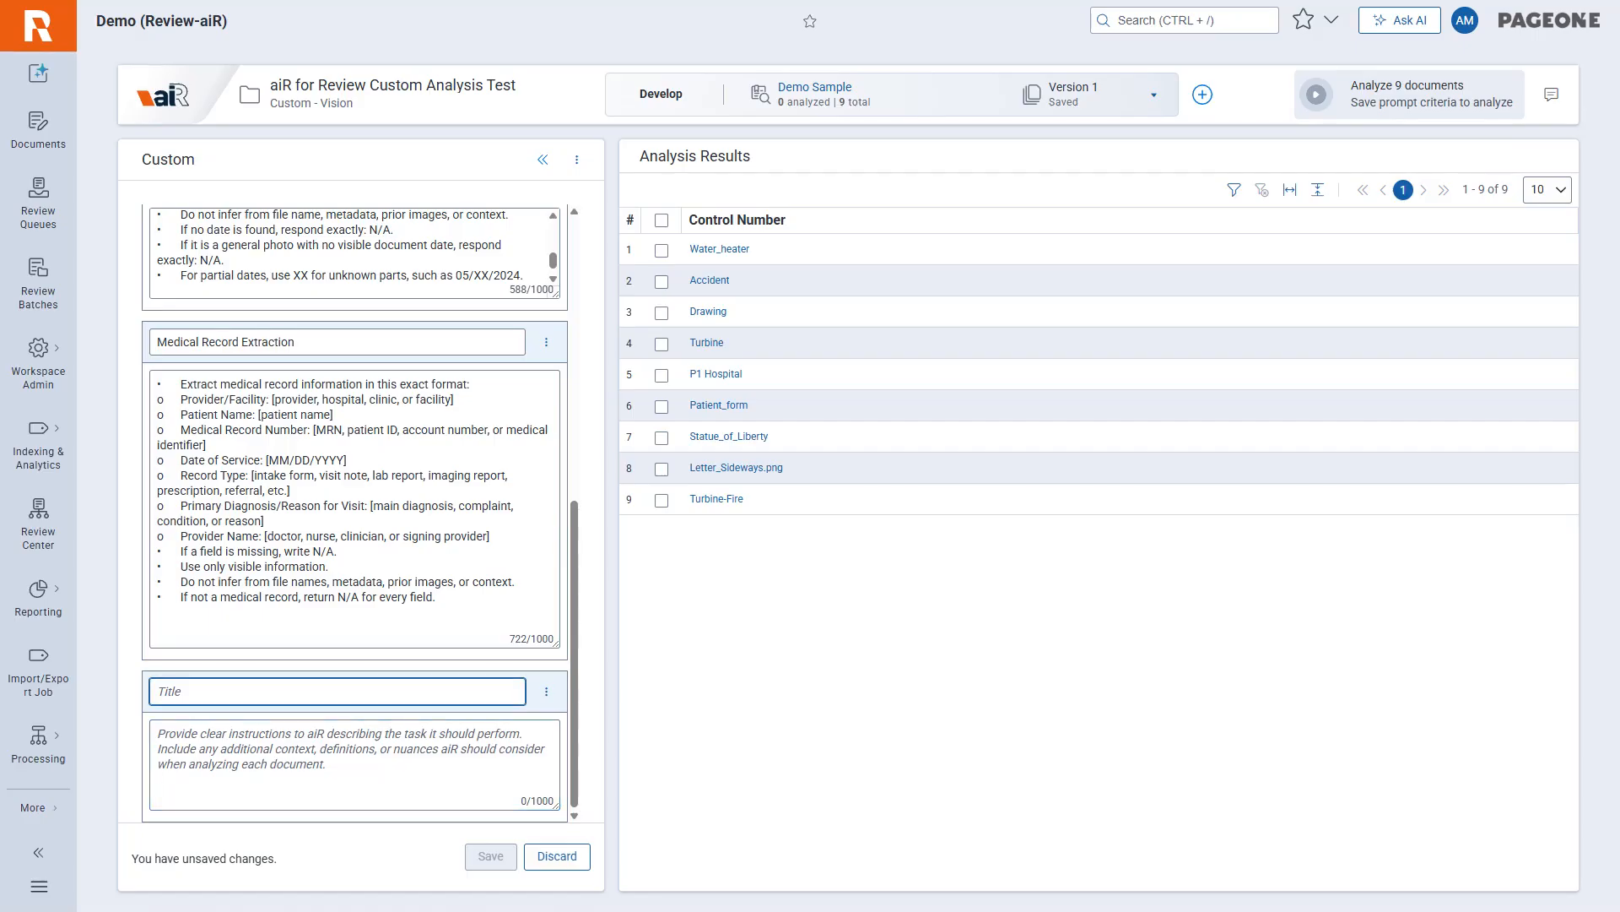
text(Incident/Damage Fact and Inference Analysis)
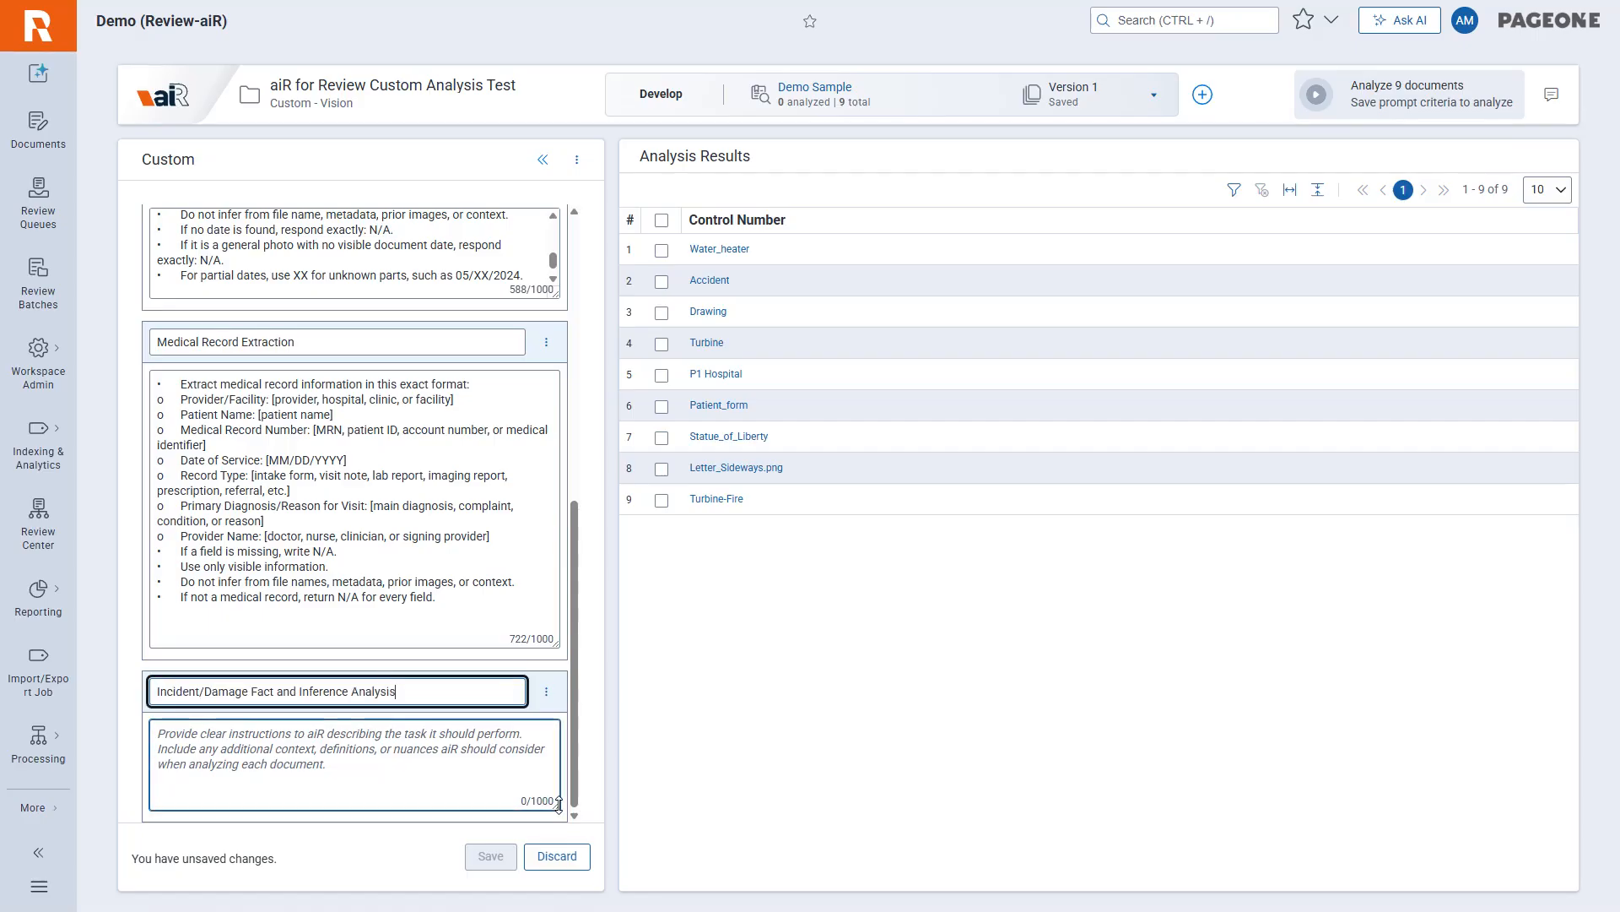
drag(556, 806, 550, 857)
scroll(355, 506, down, 2)
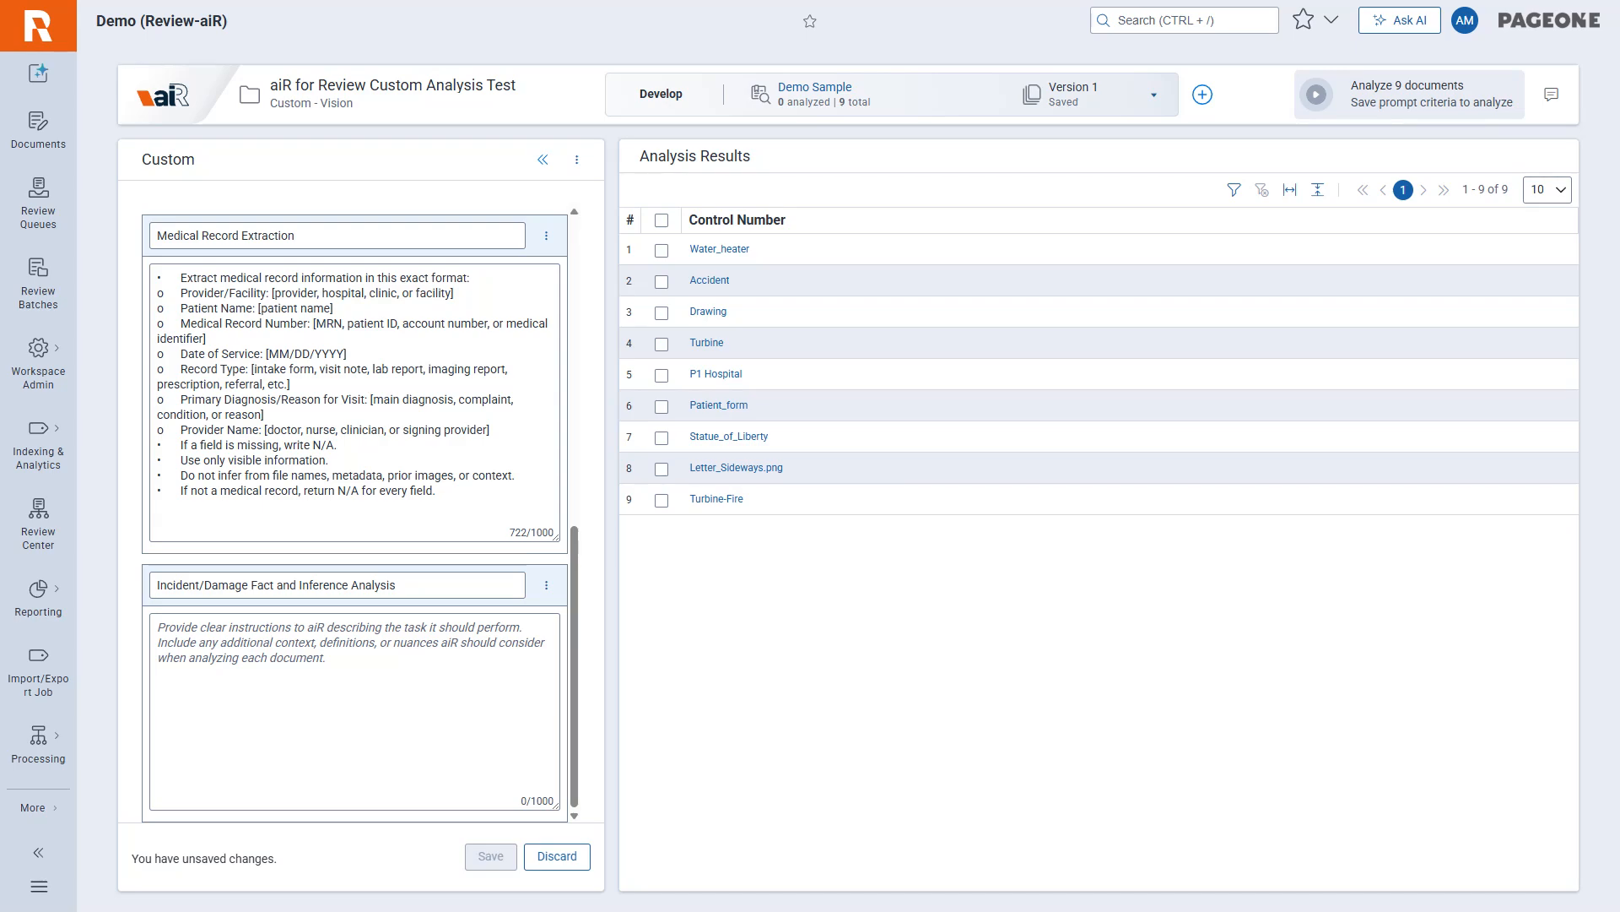
click(355, 710)
key(ctrl+v)
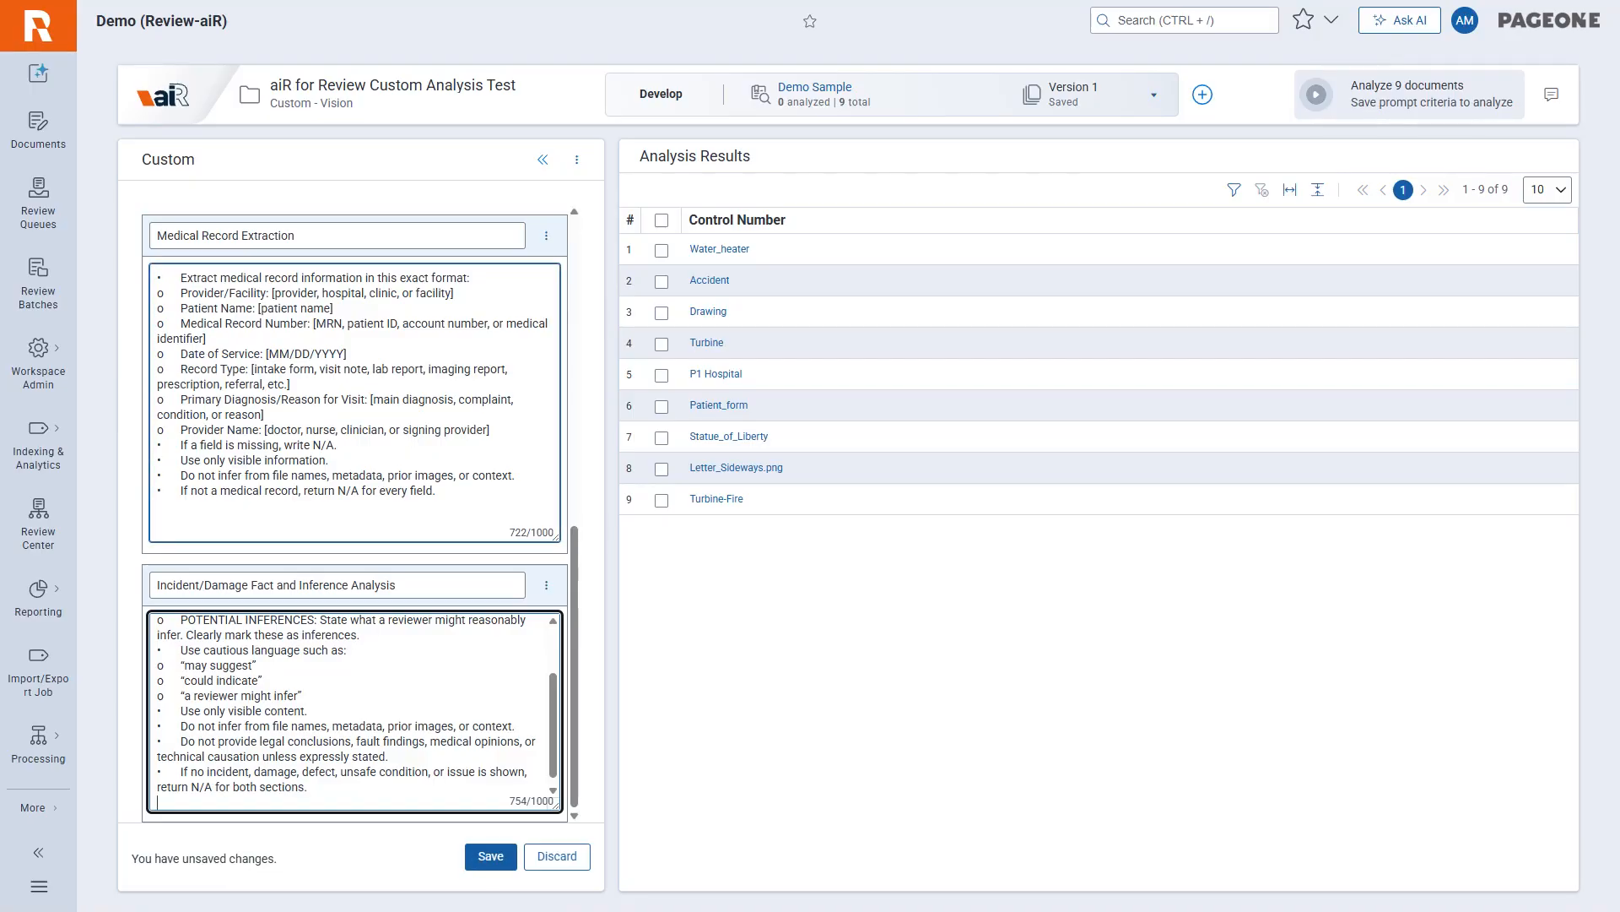
Save the completed prompt criteria and start the aiR for Review analysis on all 9 Demo Sample documents.
scroll(378, 675, up, 6)
scroll(459, 336, up, 5)
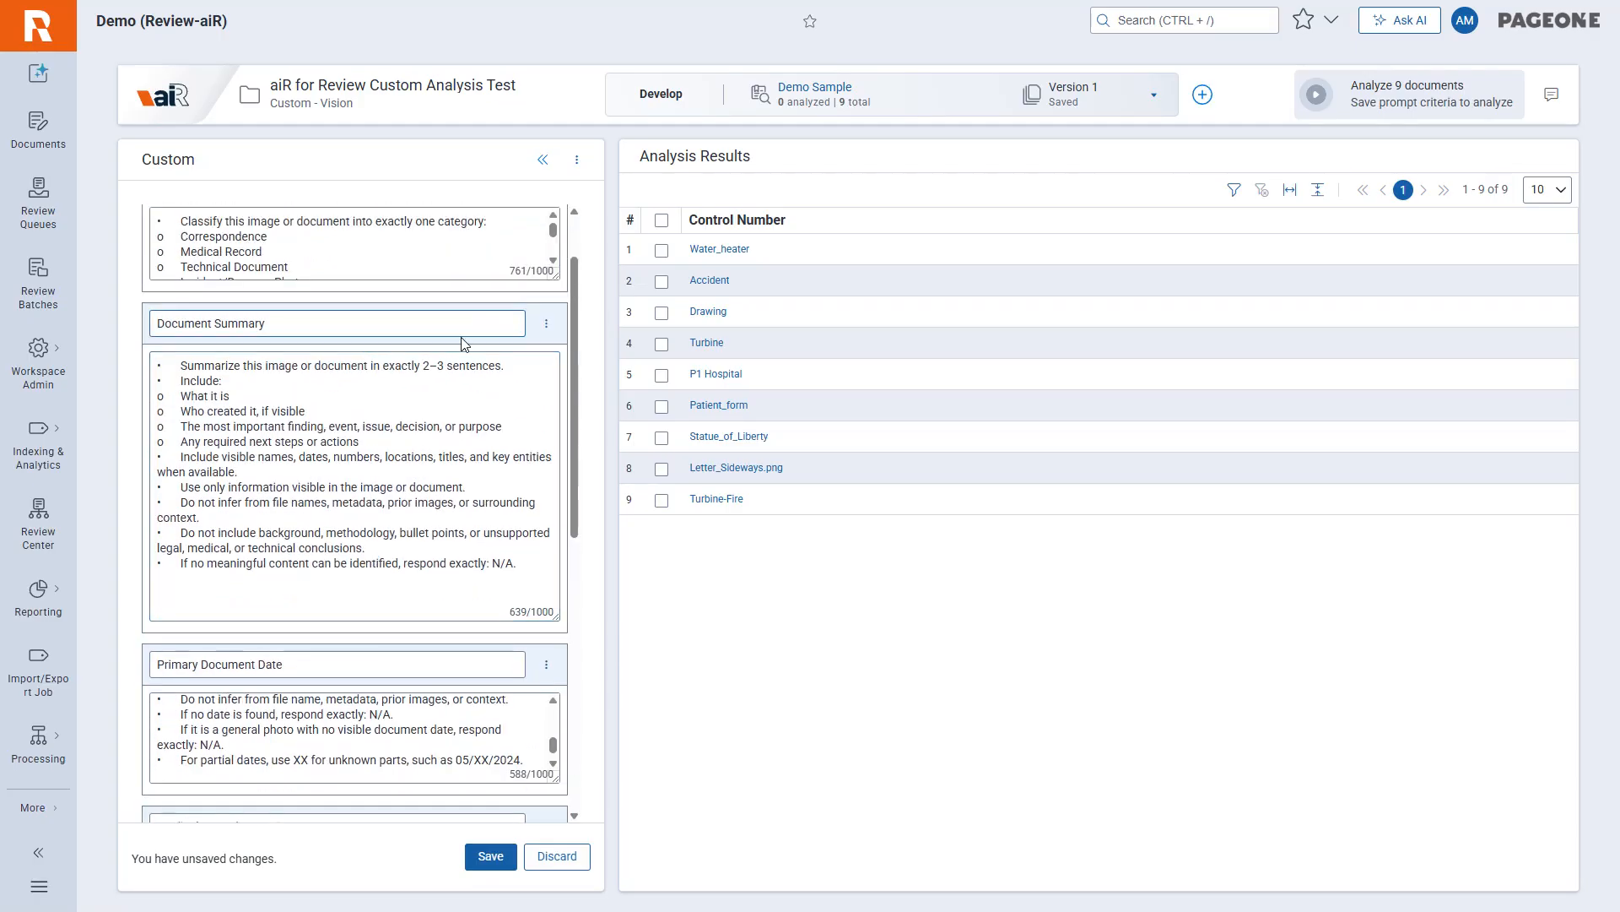
click(484, 858)
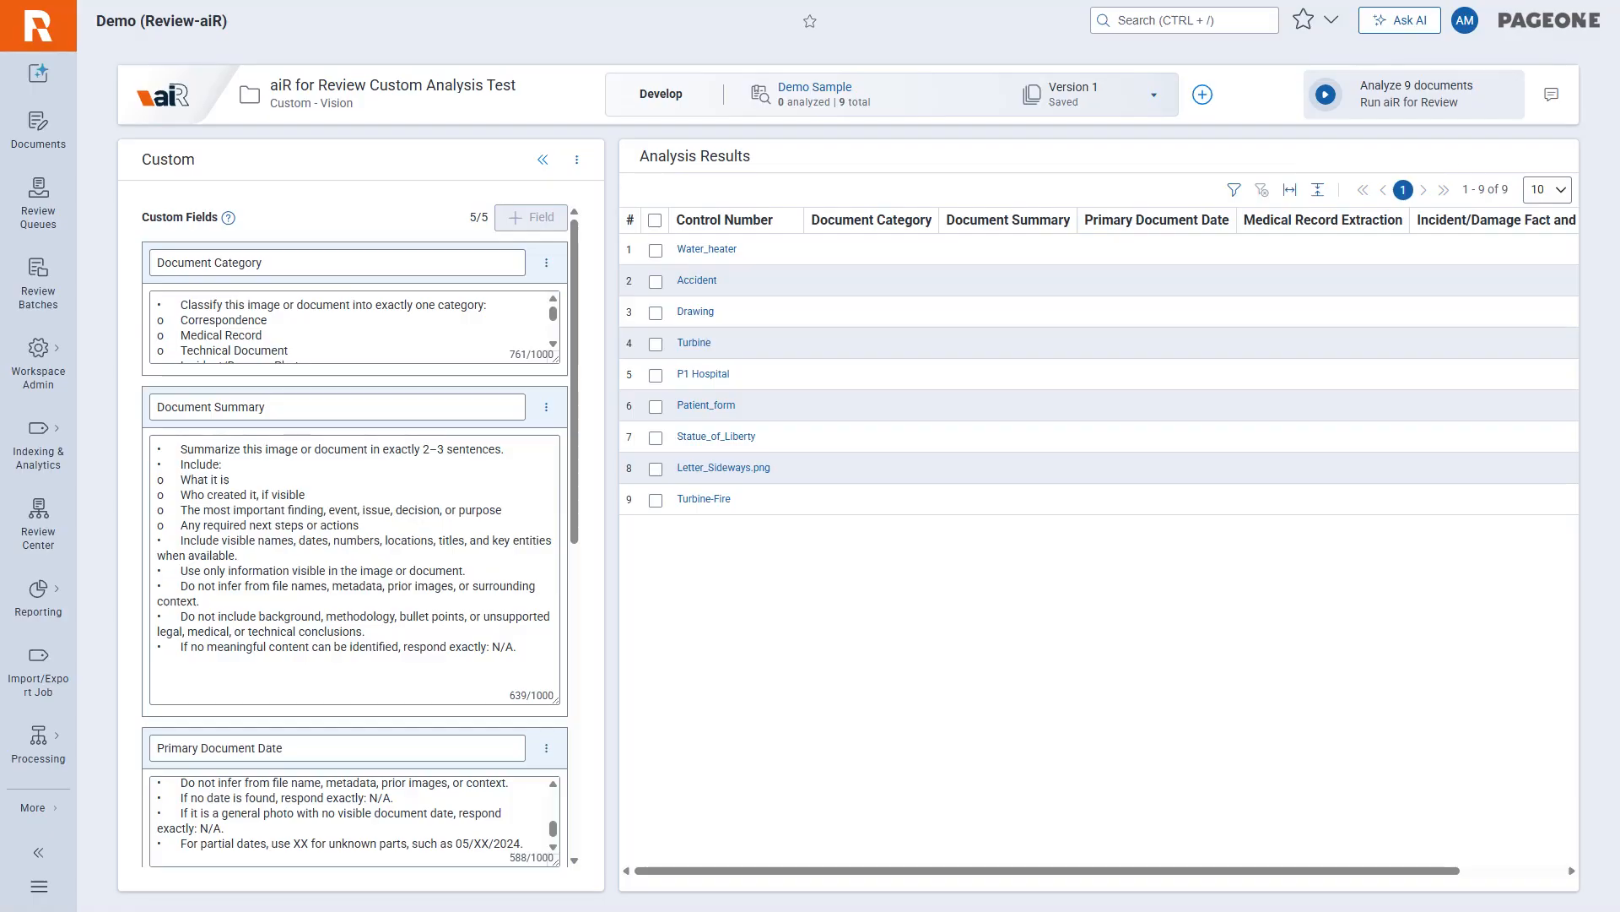
click(1328, 96)
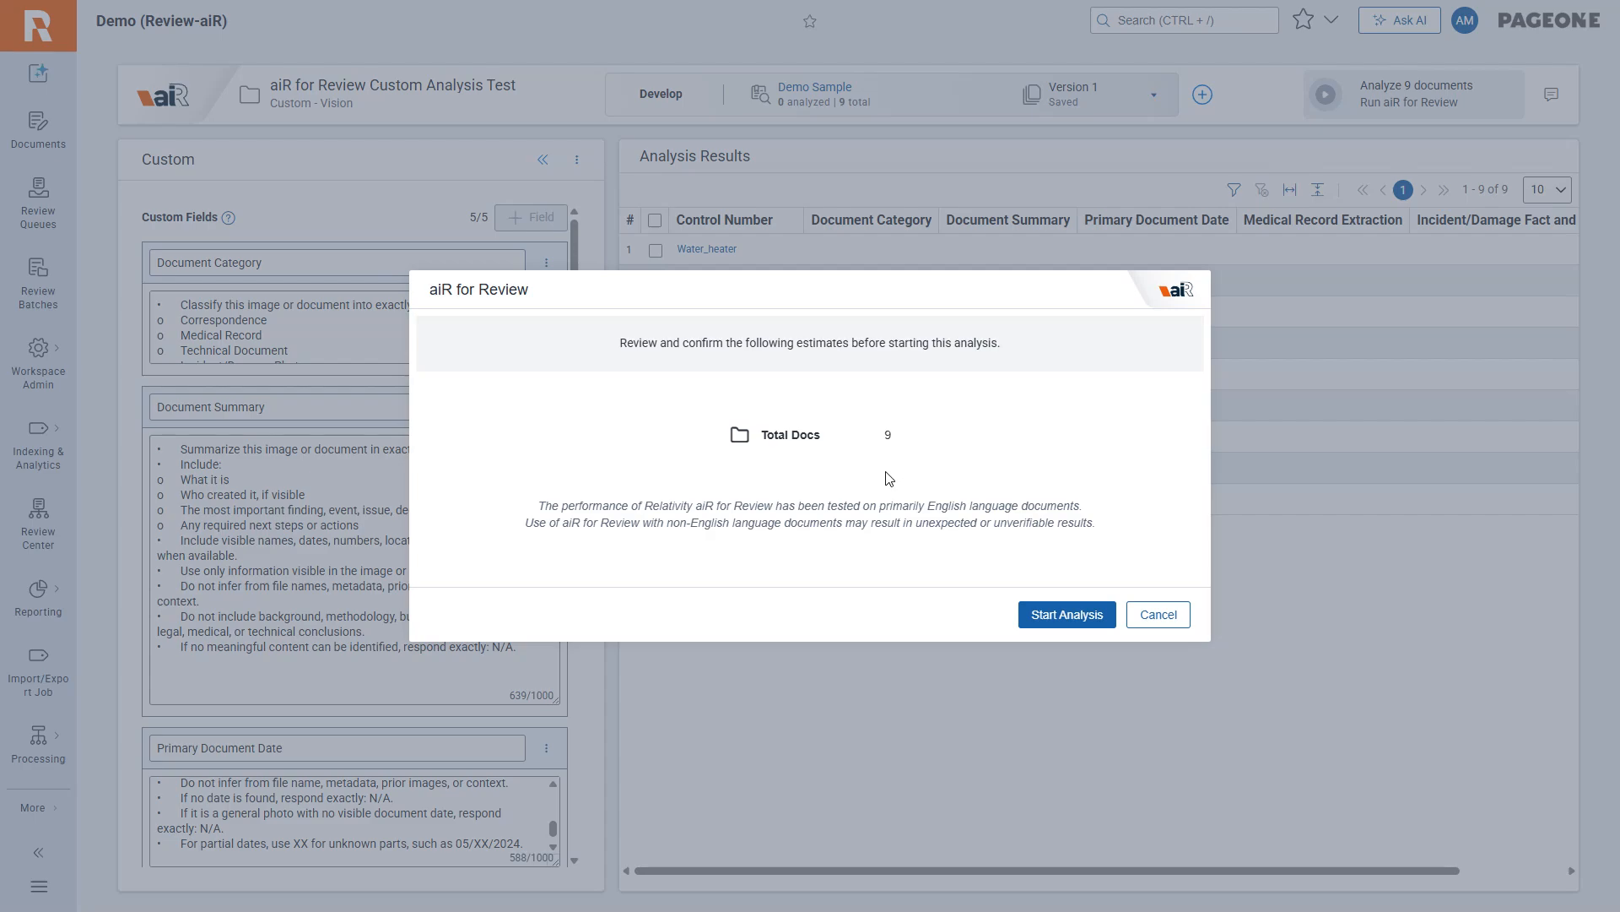
click(1049, 615)
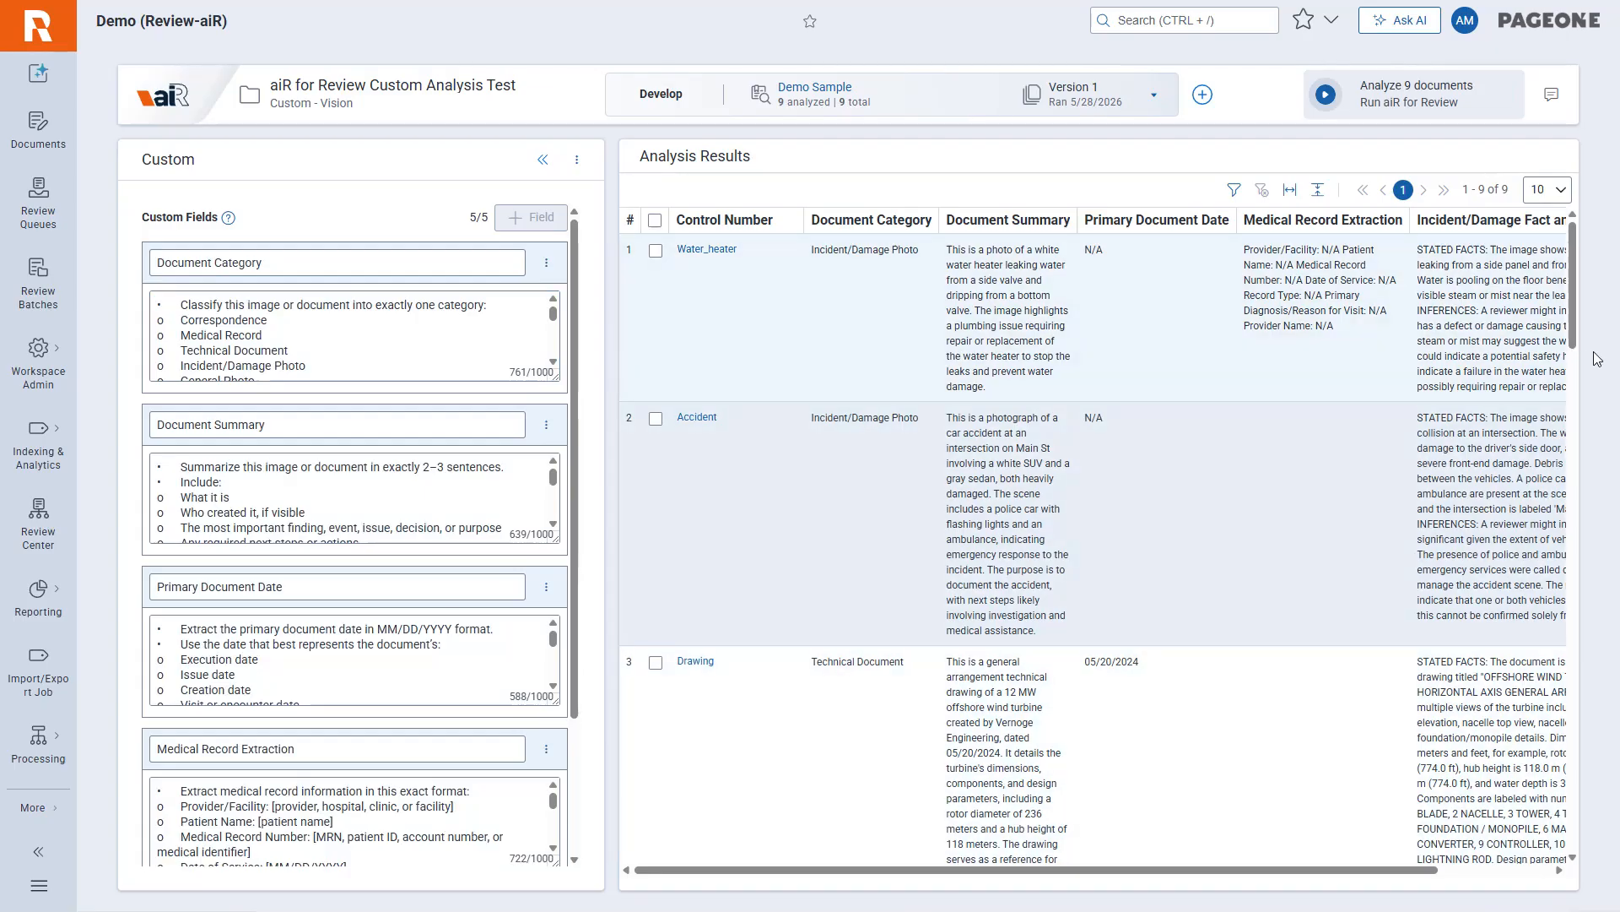
Review the analysis results table across all five custom field columns, including the full Incident/Damage Fact and Inference Analysis column.
mouse_move(1573, 299)
mouse_down()
mouse_move(1560, 843)
mouse_move(1561, 380)
mouse_move(1538, 306)
mouse_up()
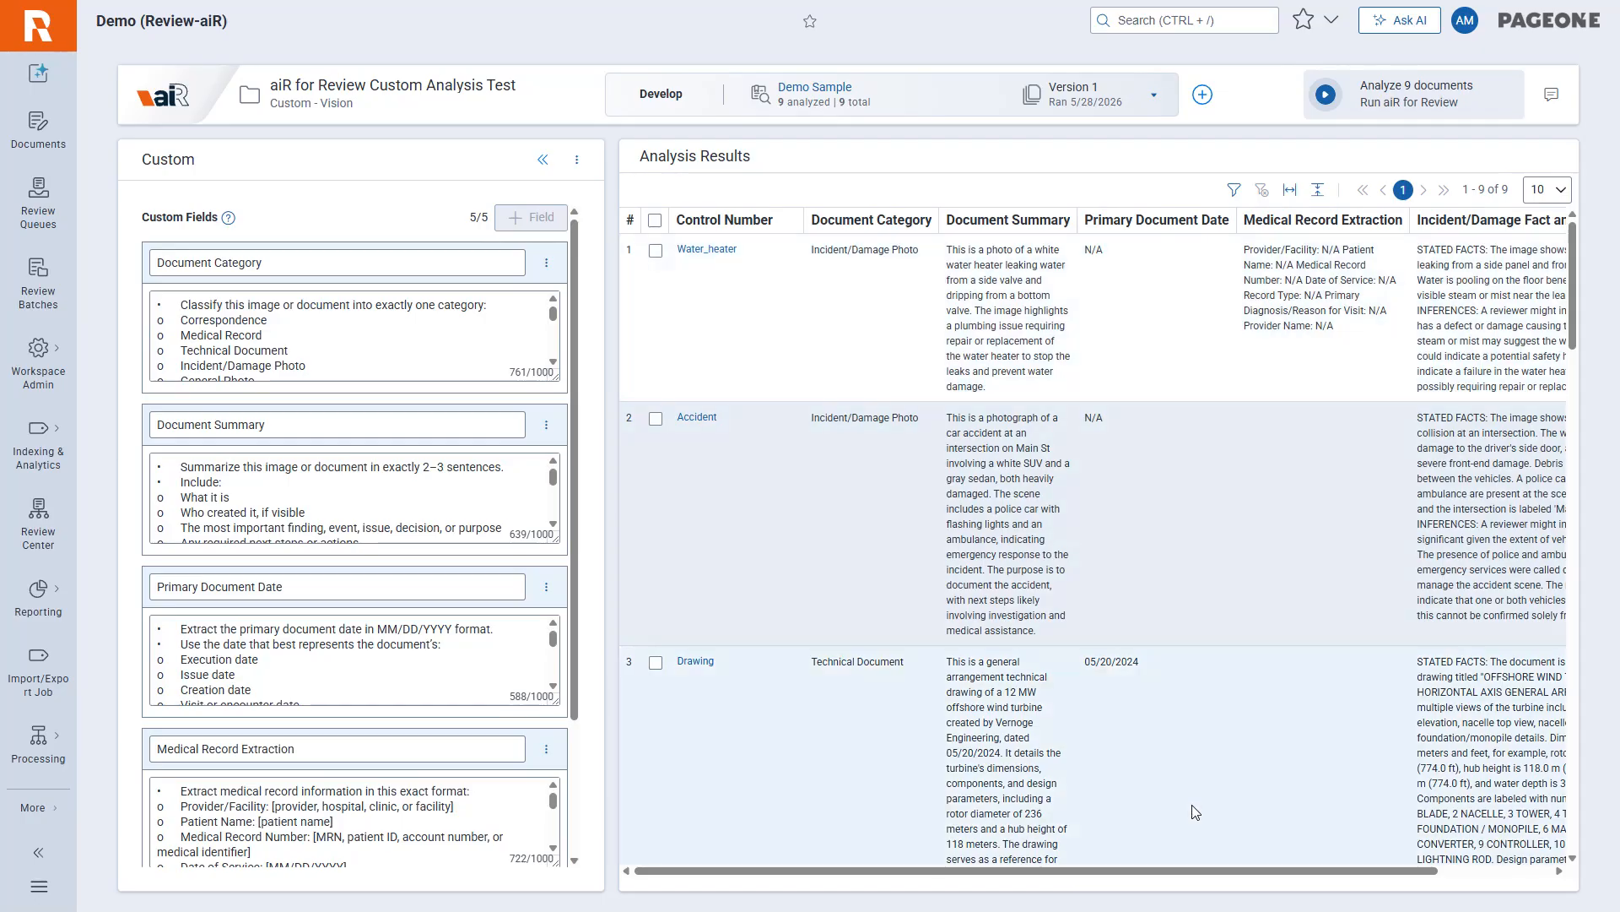
drag(1223, 878, 1334, 880)
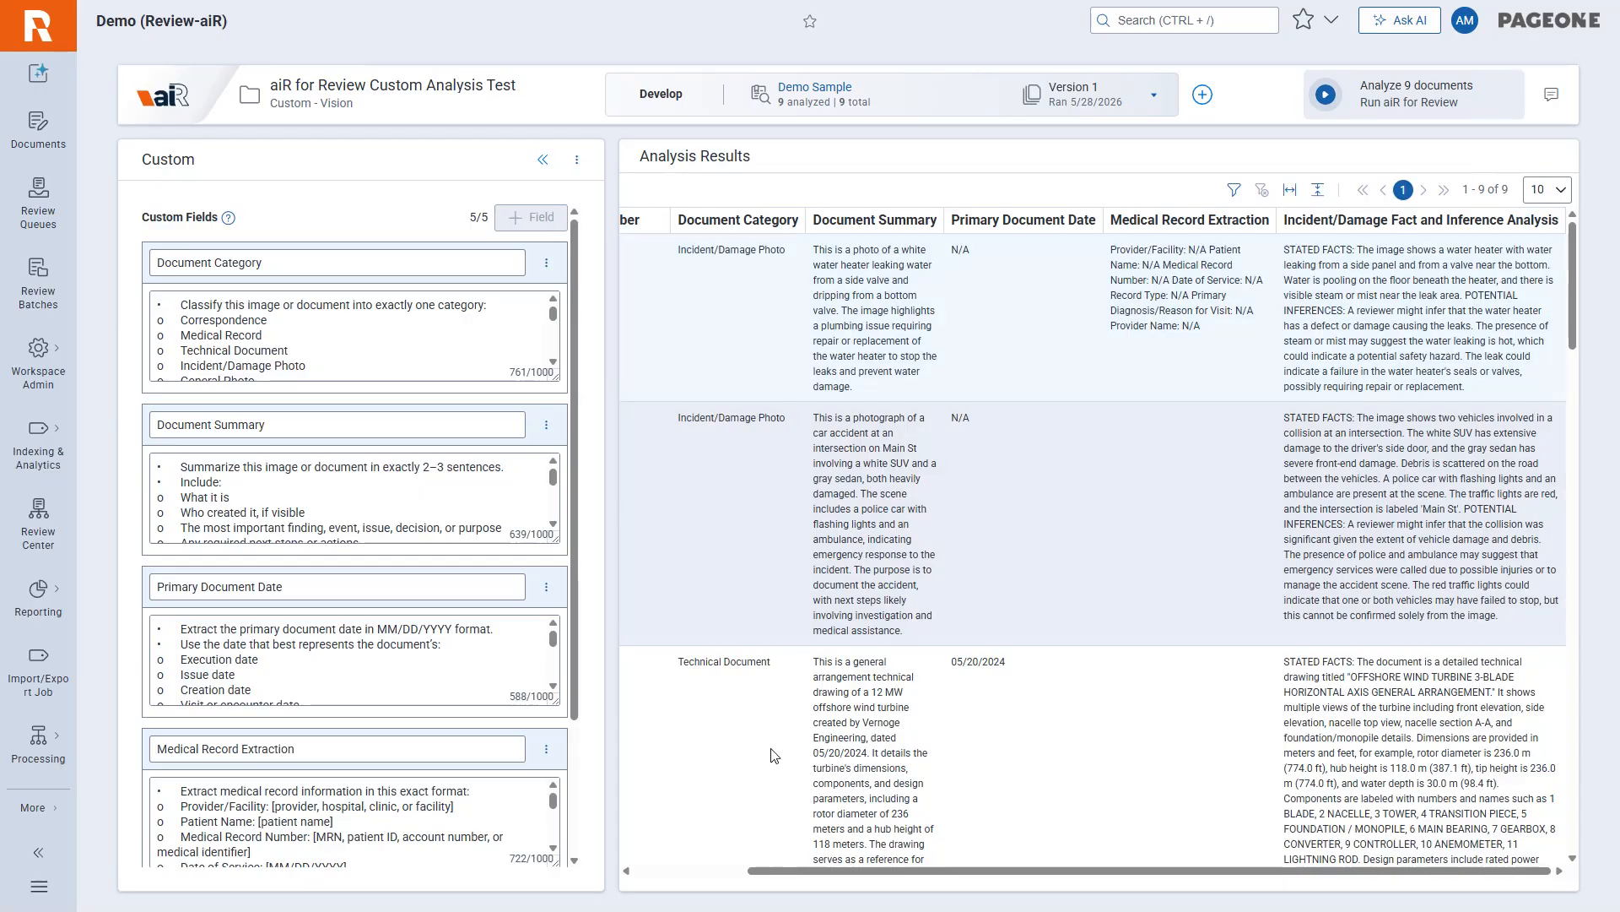
click(688, 871)
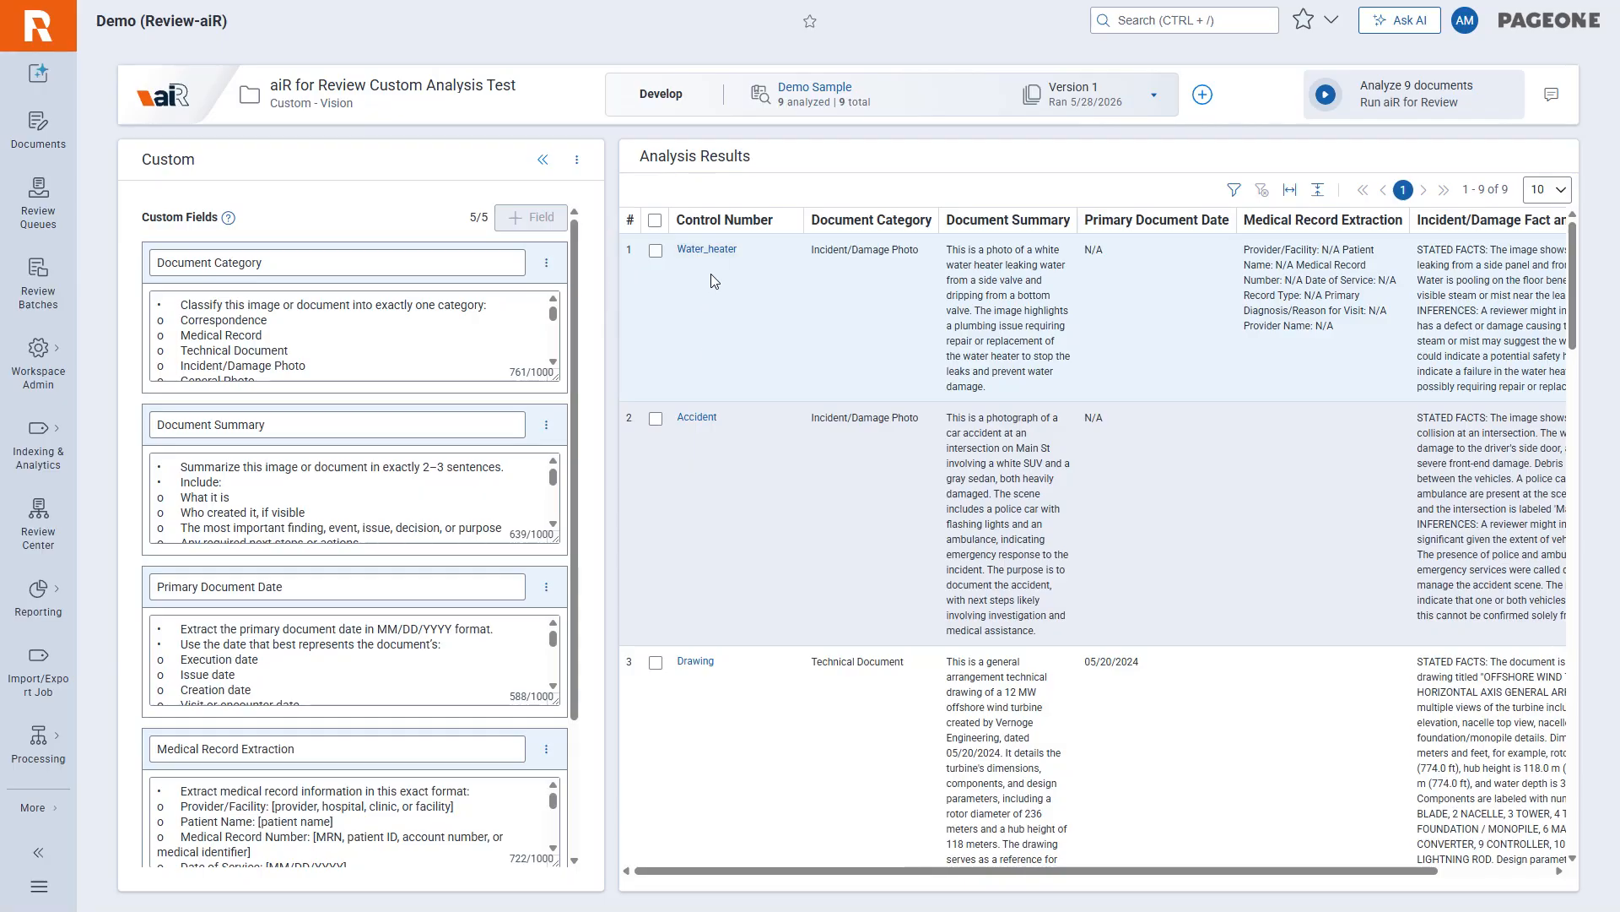
Open the Water_heater document in the viewer, zoom out to 90%, show its aiR for Review Analysis results, and collapse the Coding Layout.
click(713, 351)
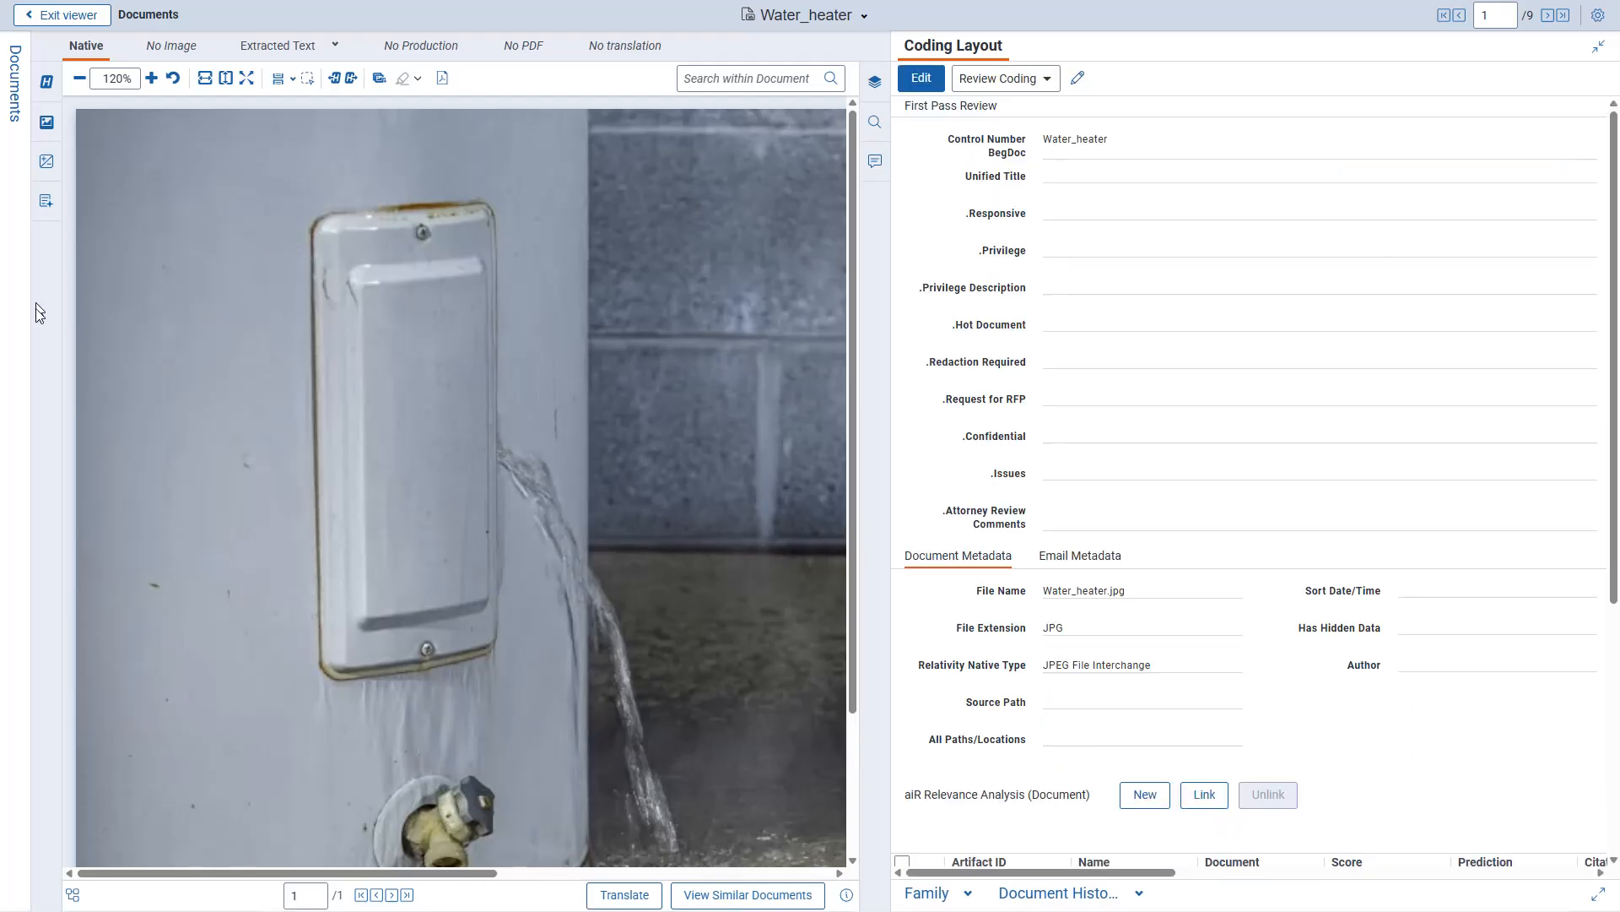
click(79, 81)
click(80, 81)
click(80, 81)
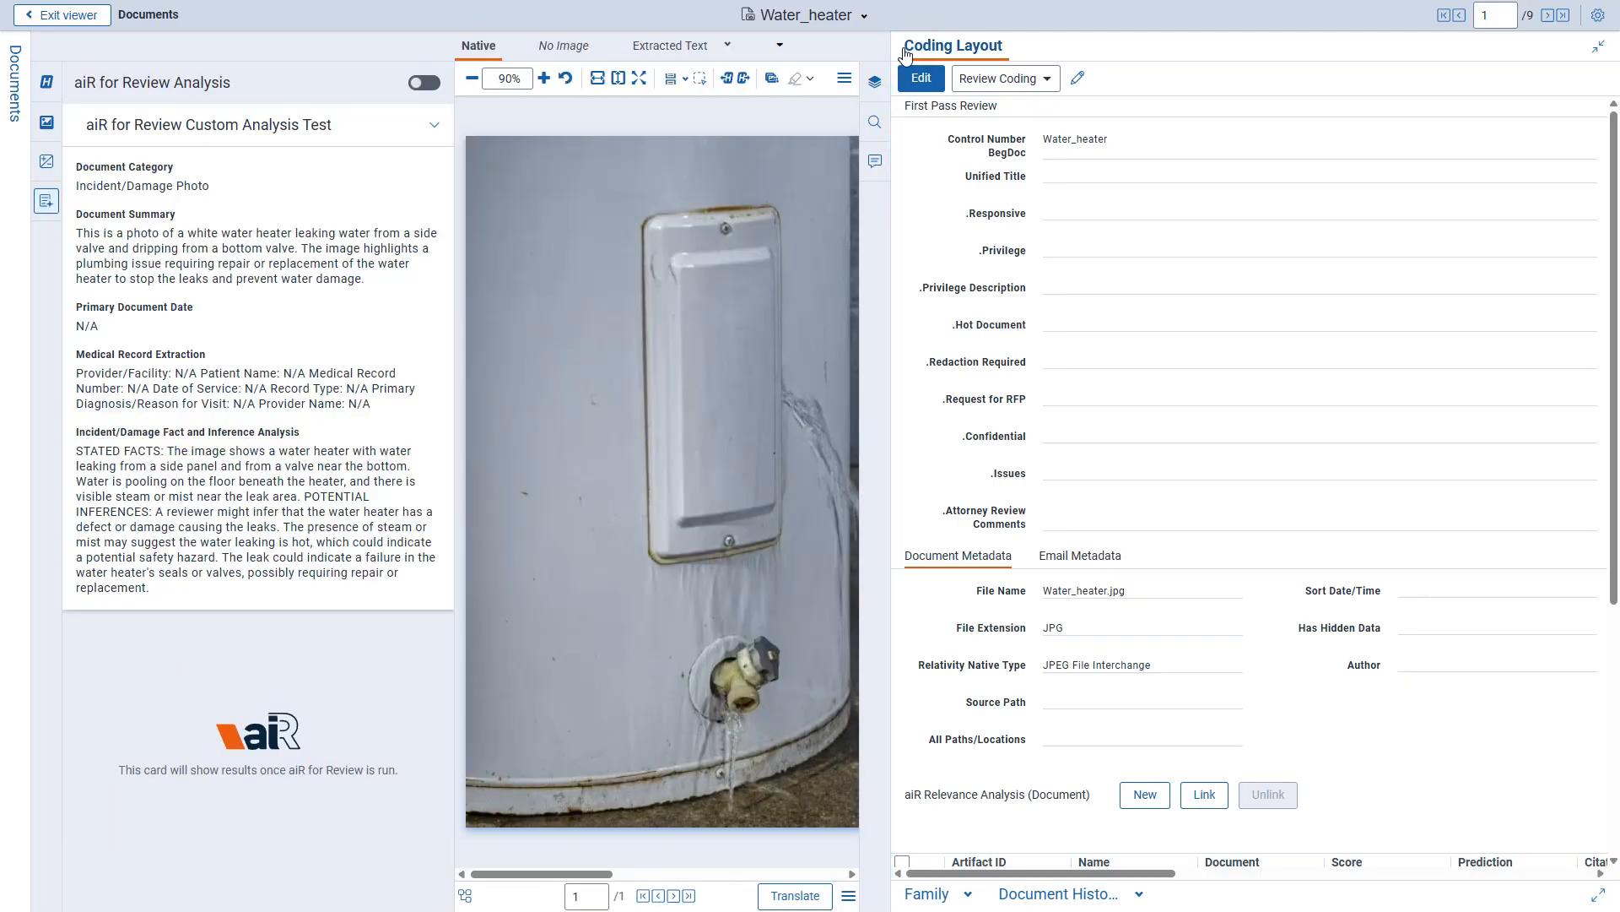
click(1596, 49)
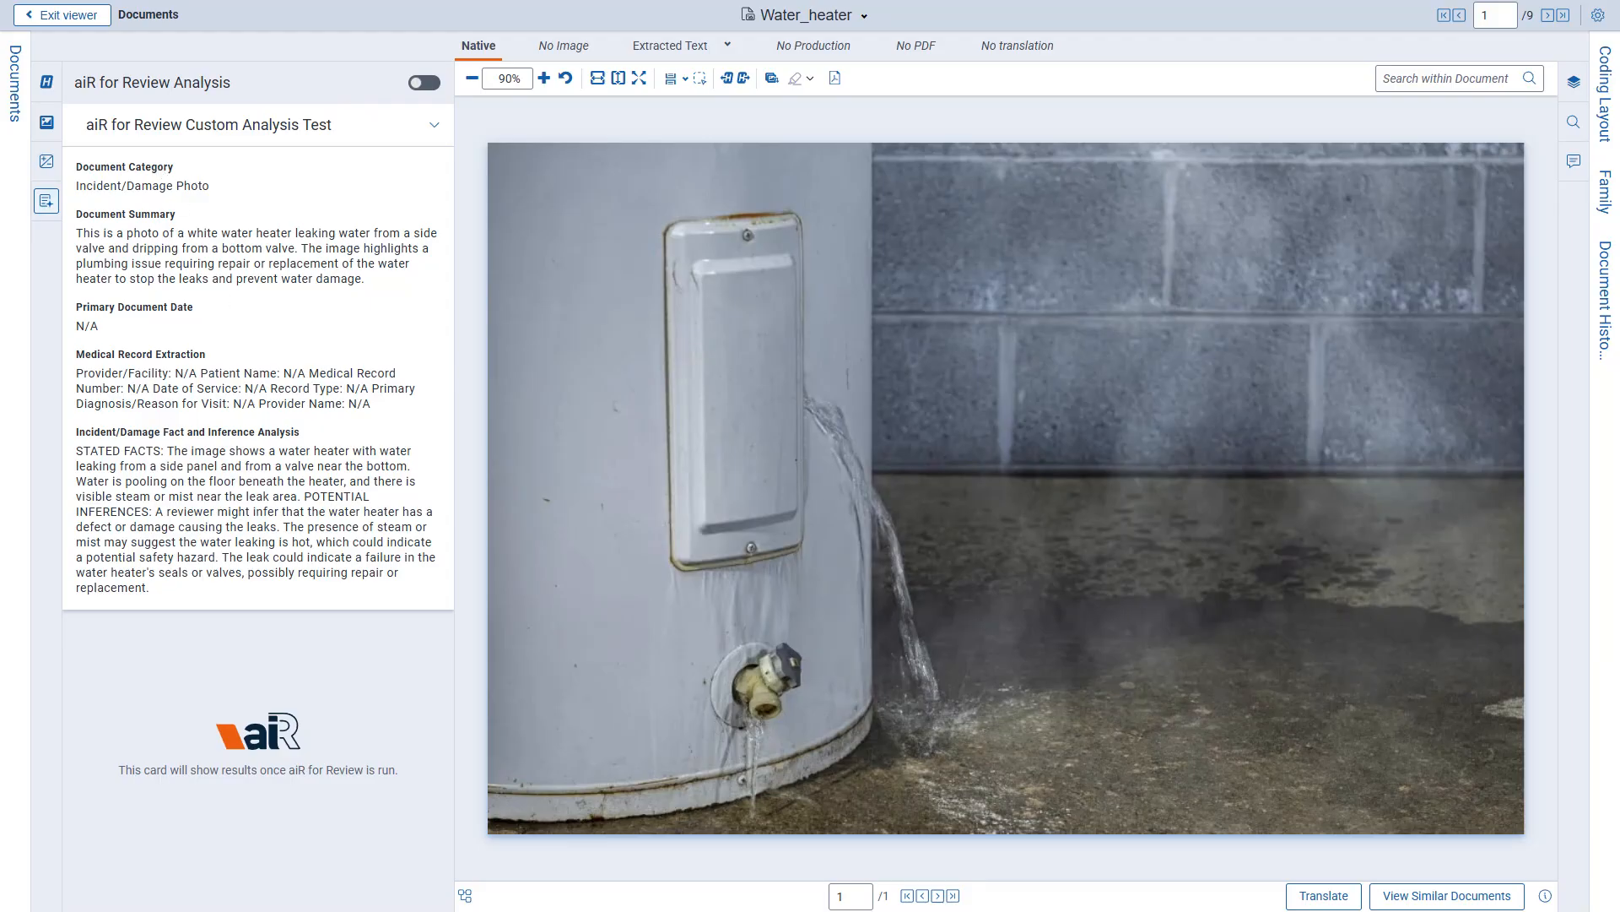
Go through the Accident, Drawing and Turbine documents, comparing each image with its aiR analysis results.
click(1548, 16)
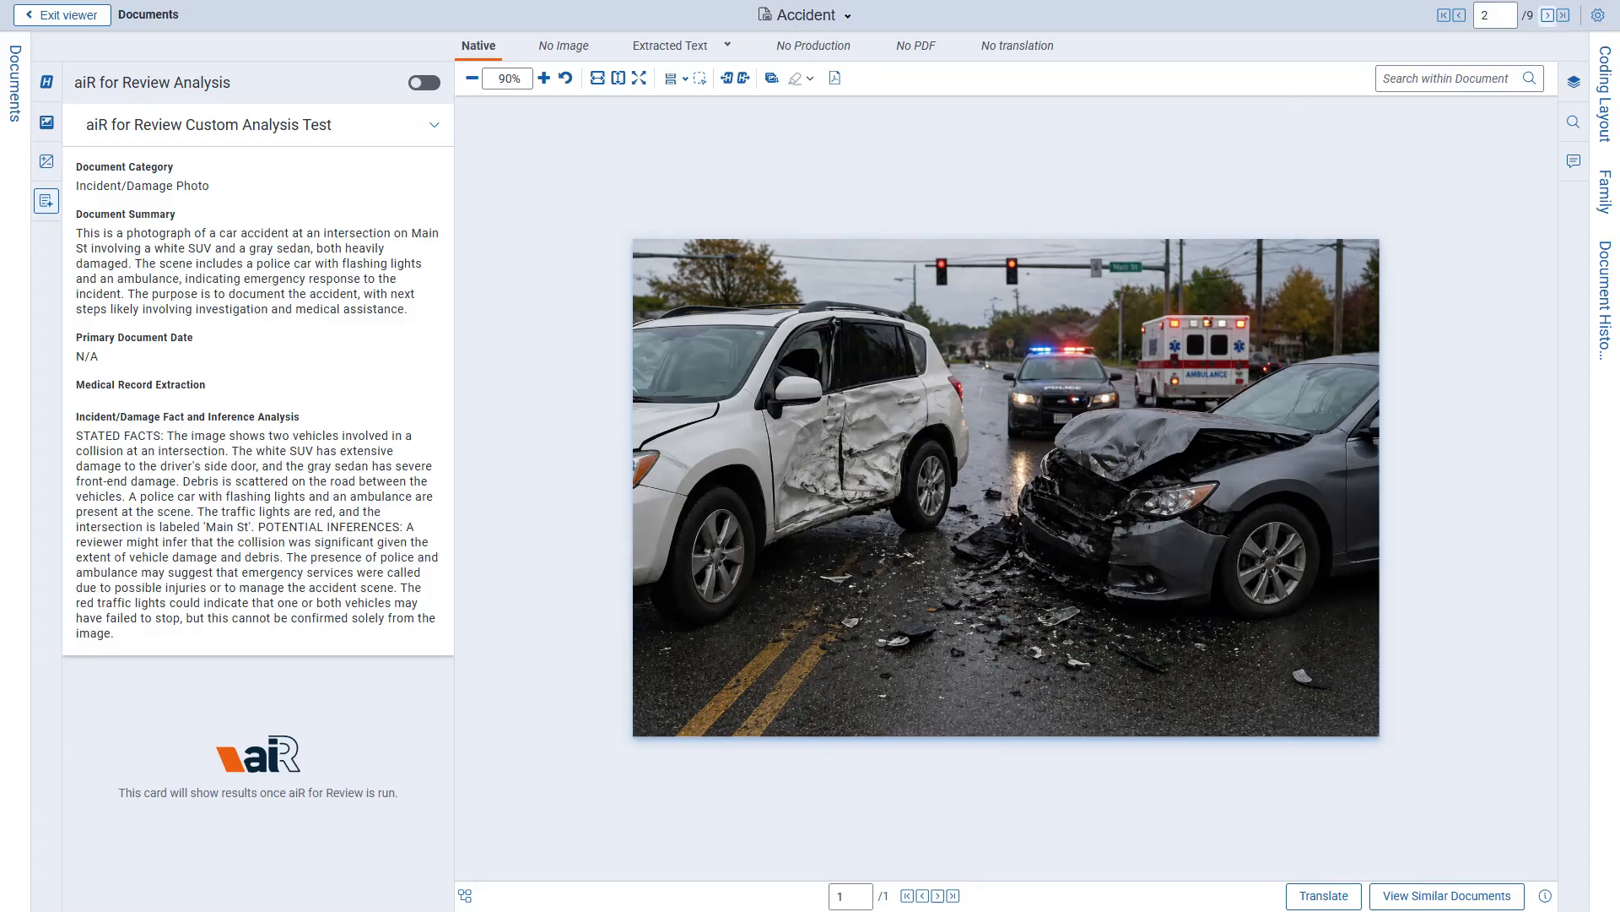
click(1550, 16)
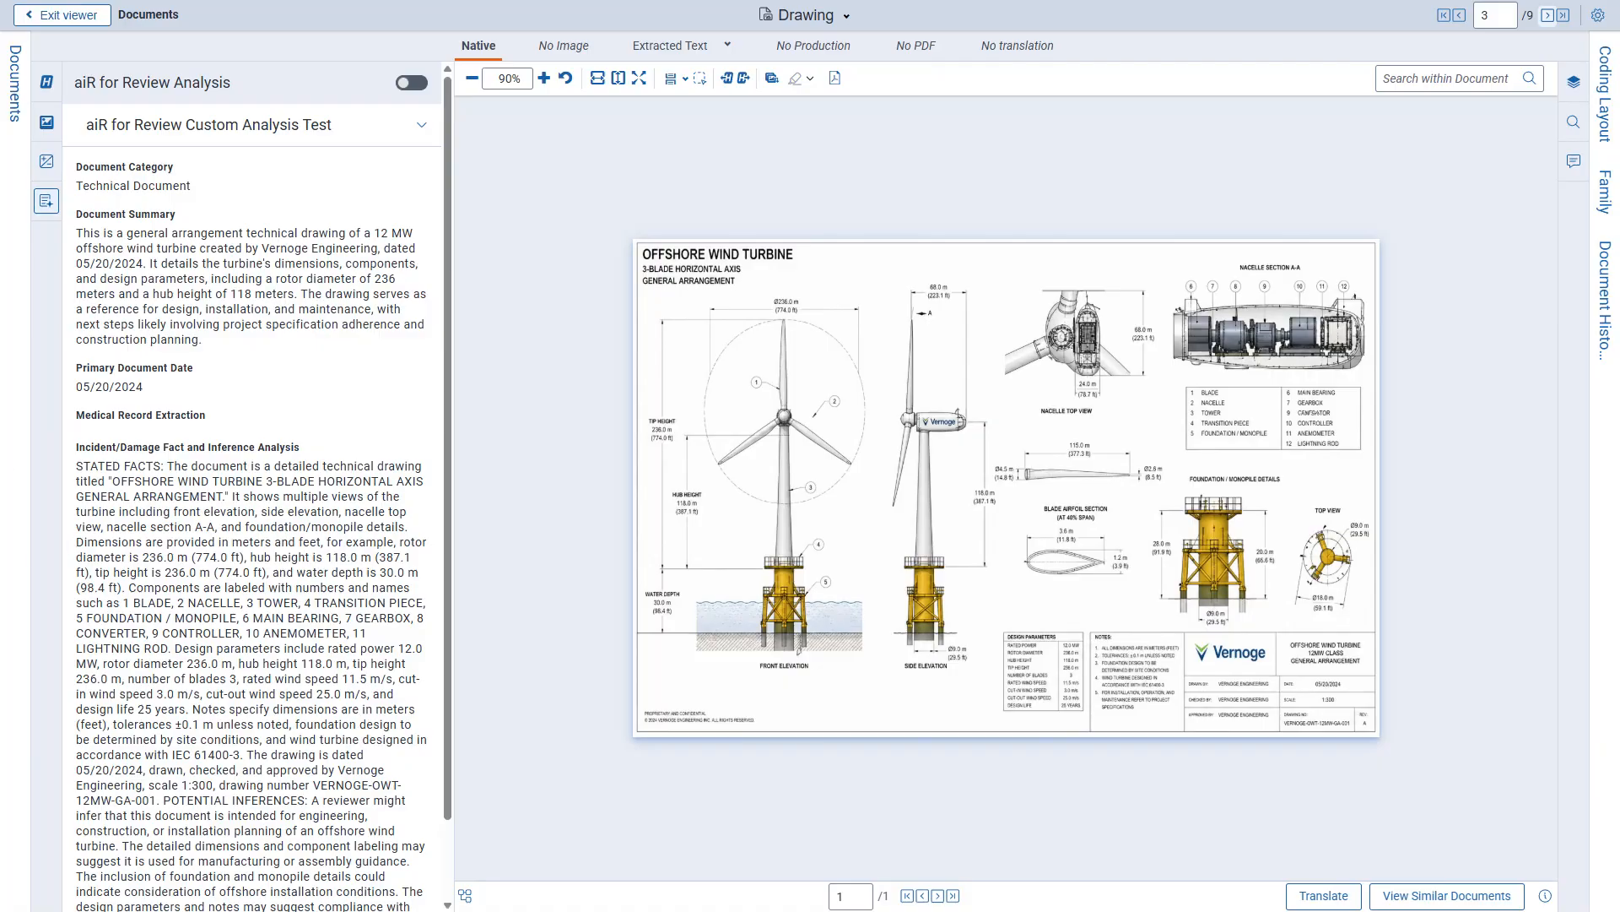
scroll(251, 485, down, 1)
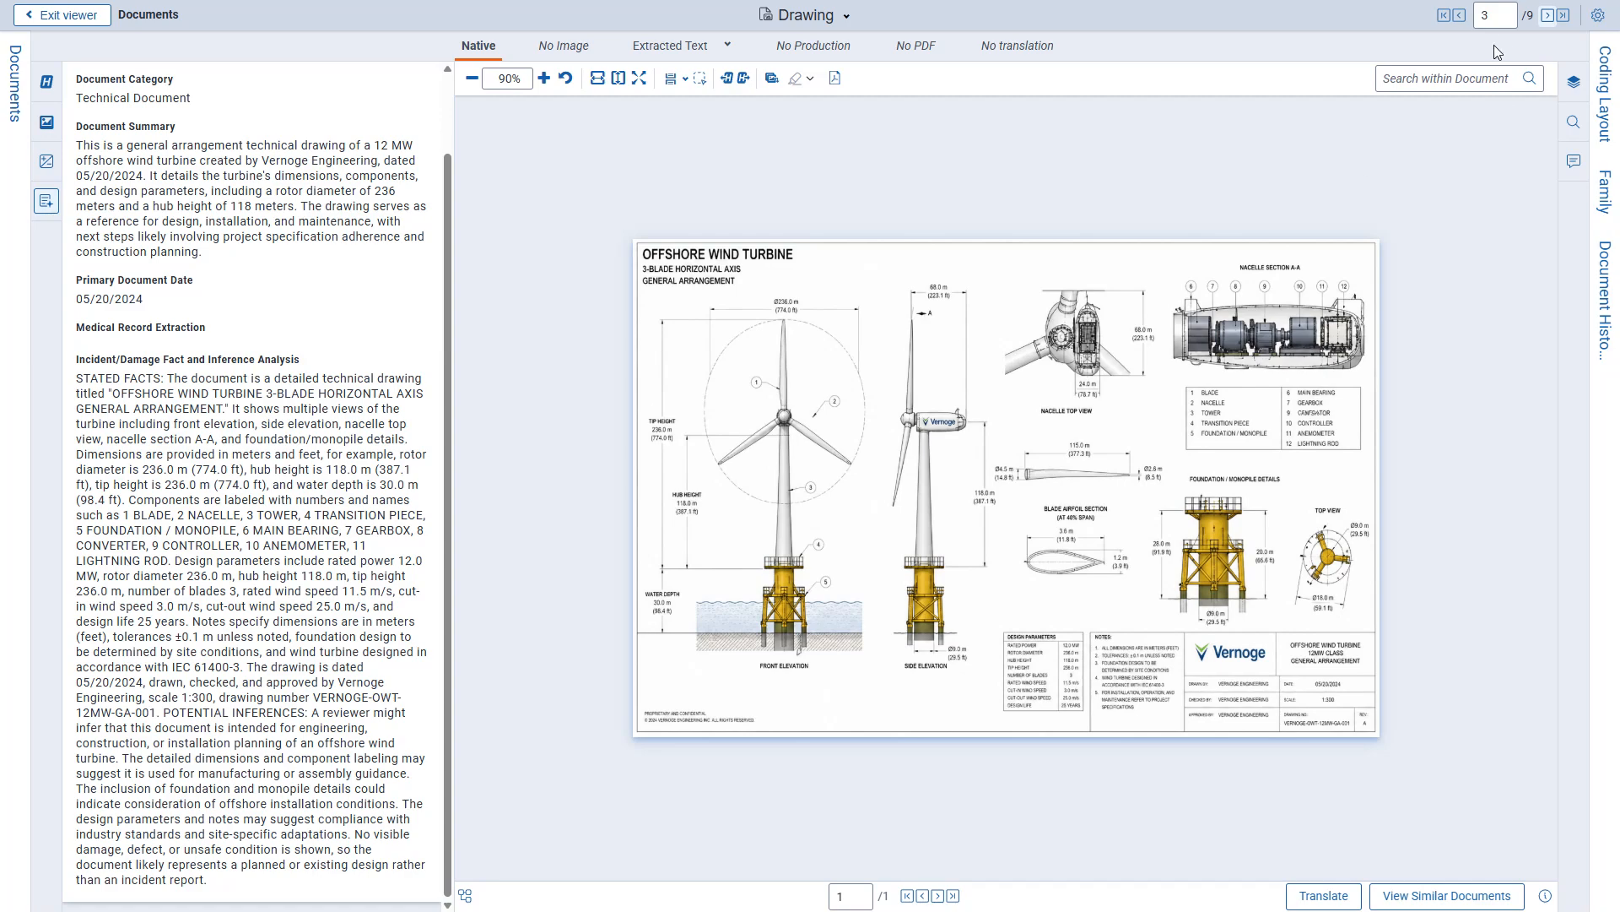
click(1546, 17)
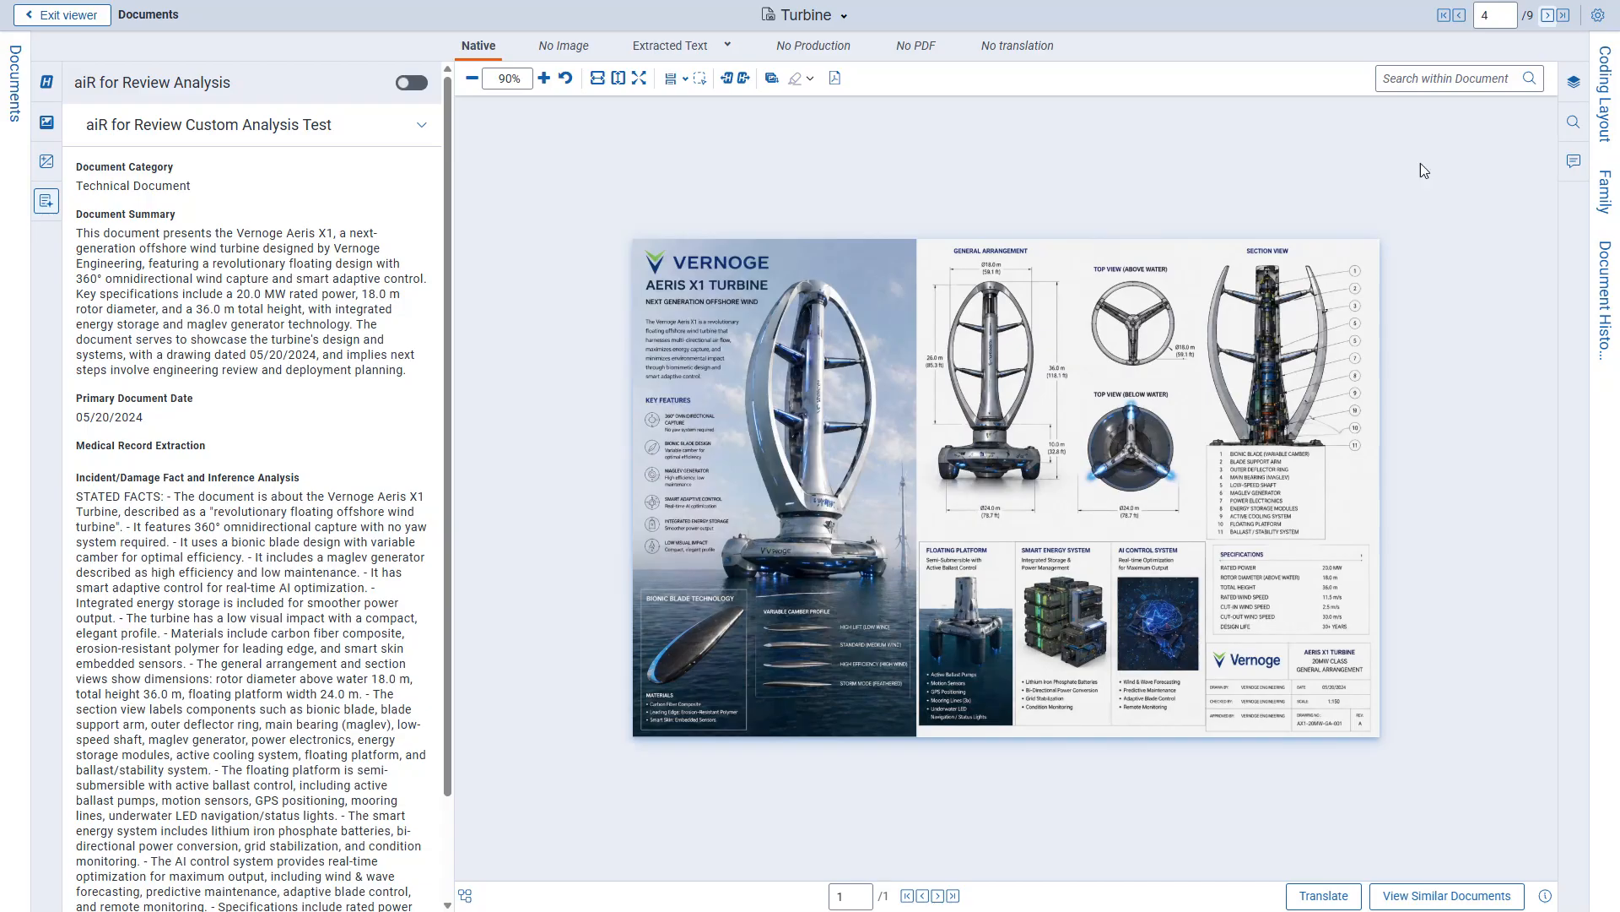
Examine the handwritten P1 Hospital and Patient_form records against their medical record extraction and other aiR analysis results.
click(1547, 15)
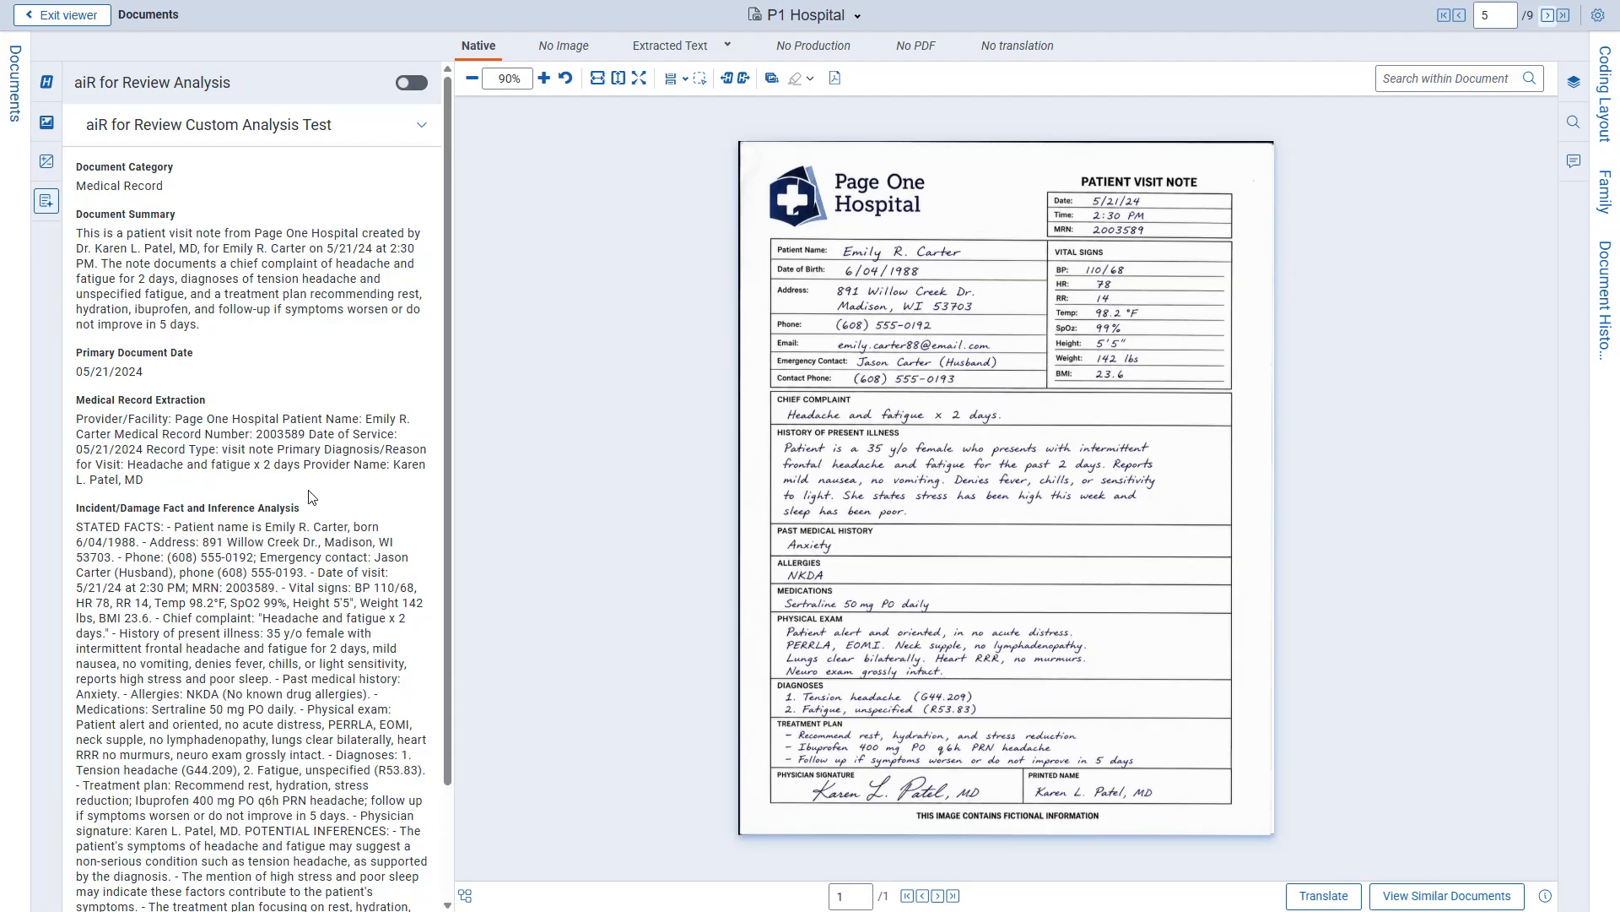
scroll(271, 498, down, 2)
scroll(270, 498, up, 2)
scroll(252, 481, down, 3)
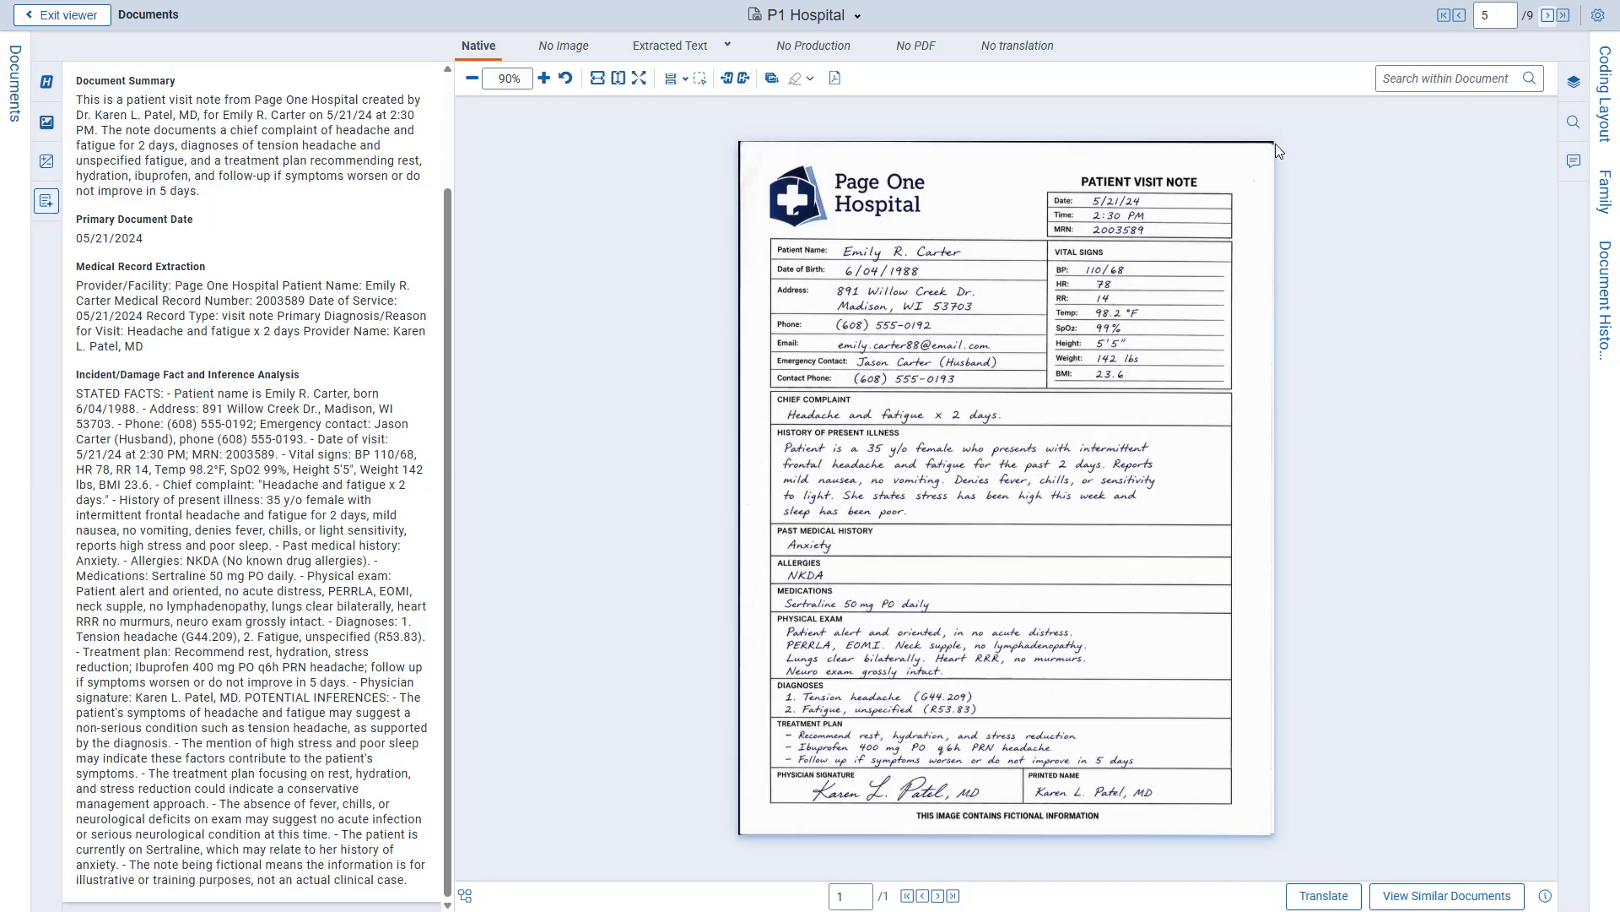
click(1548, 15)
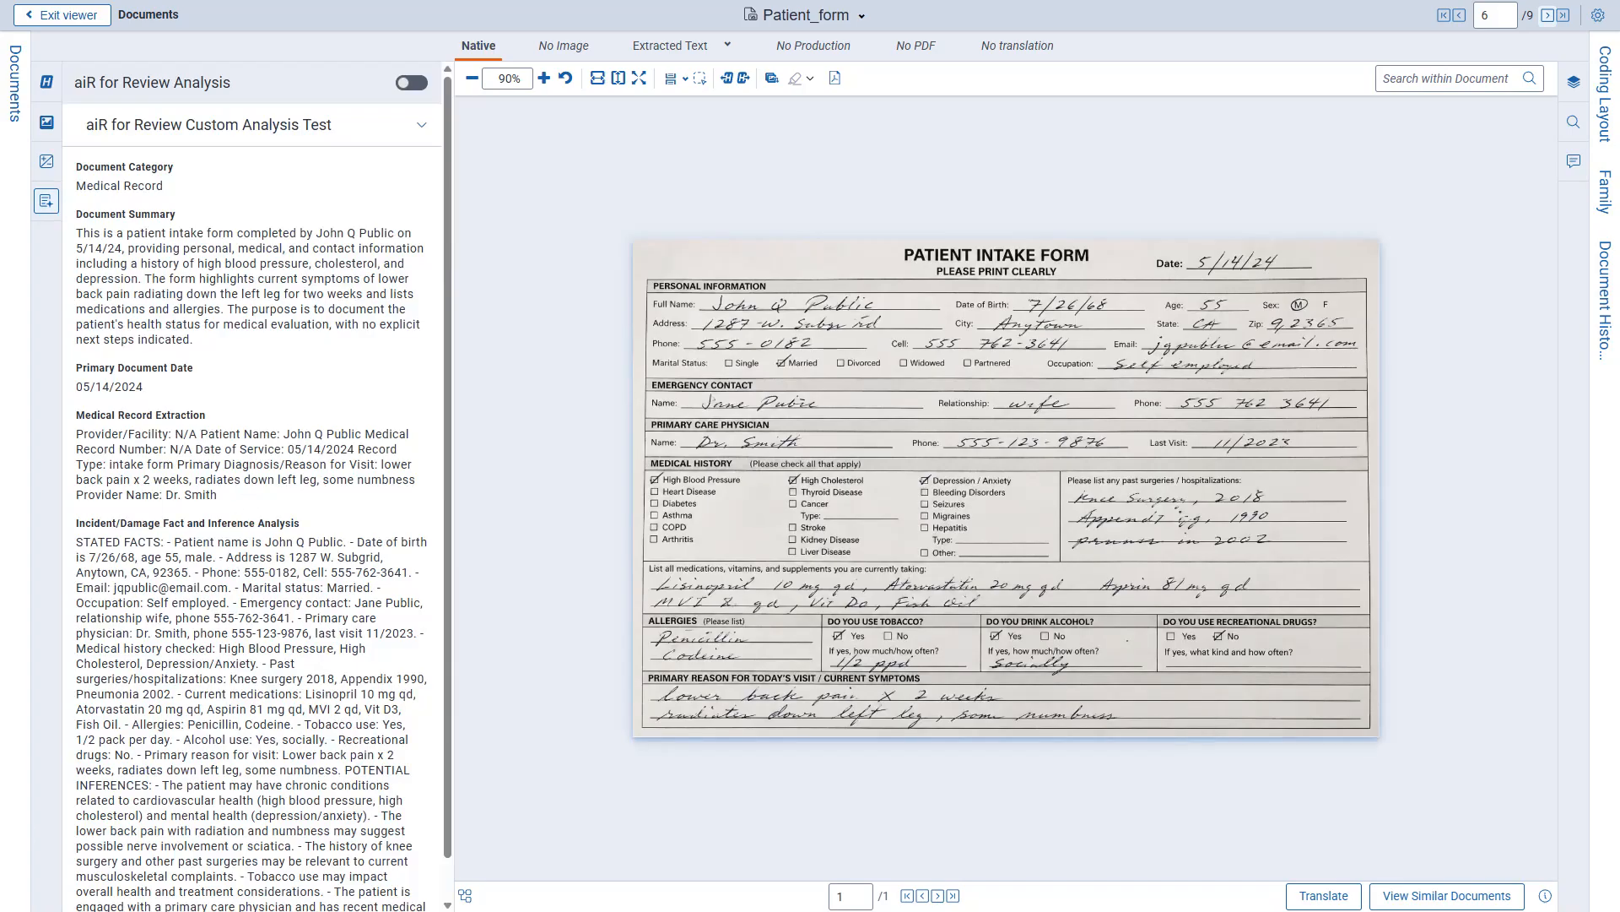
Go through the Statue_of_Liberty, Letter_Sideways.png and Turbine-Fire documents to check their aiR analysis results.
click(1548, 16)
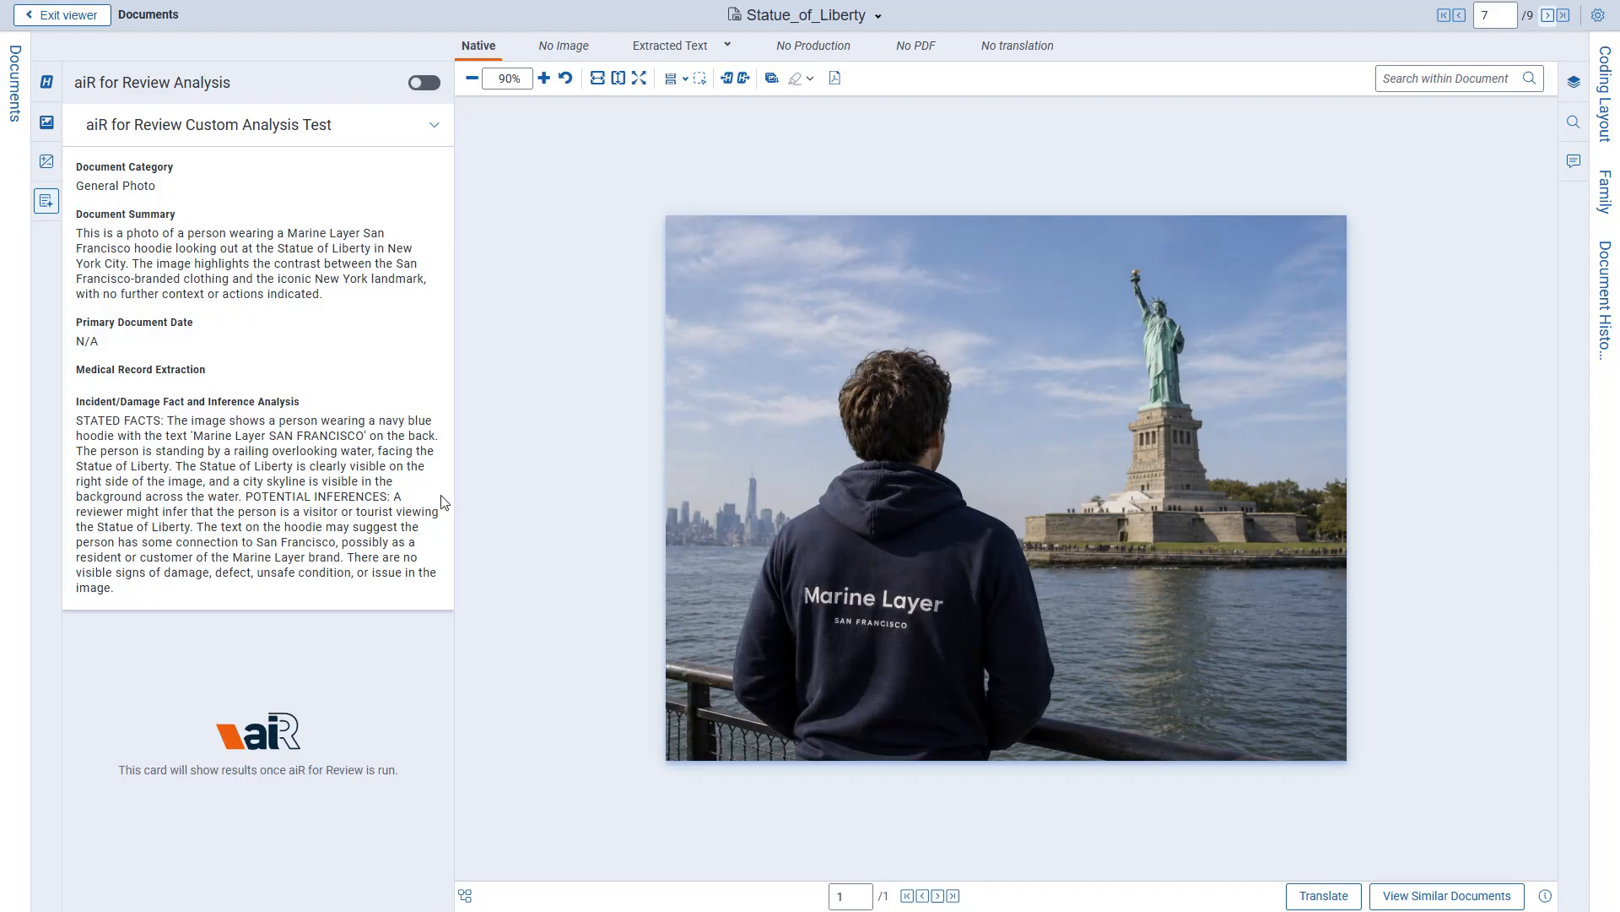
click(1547, 15)
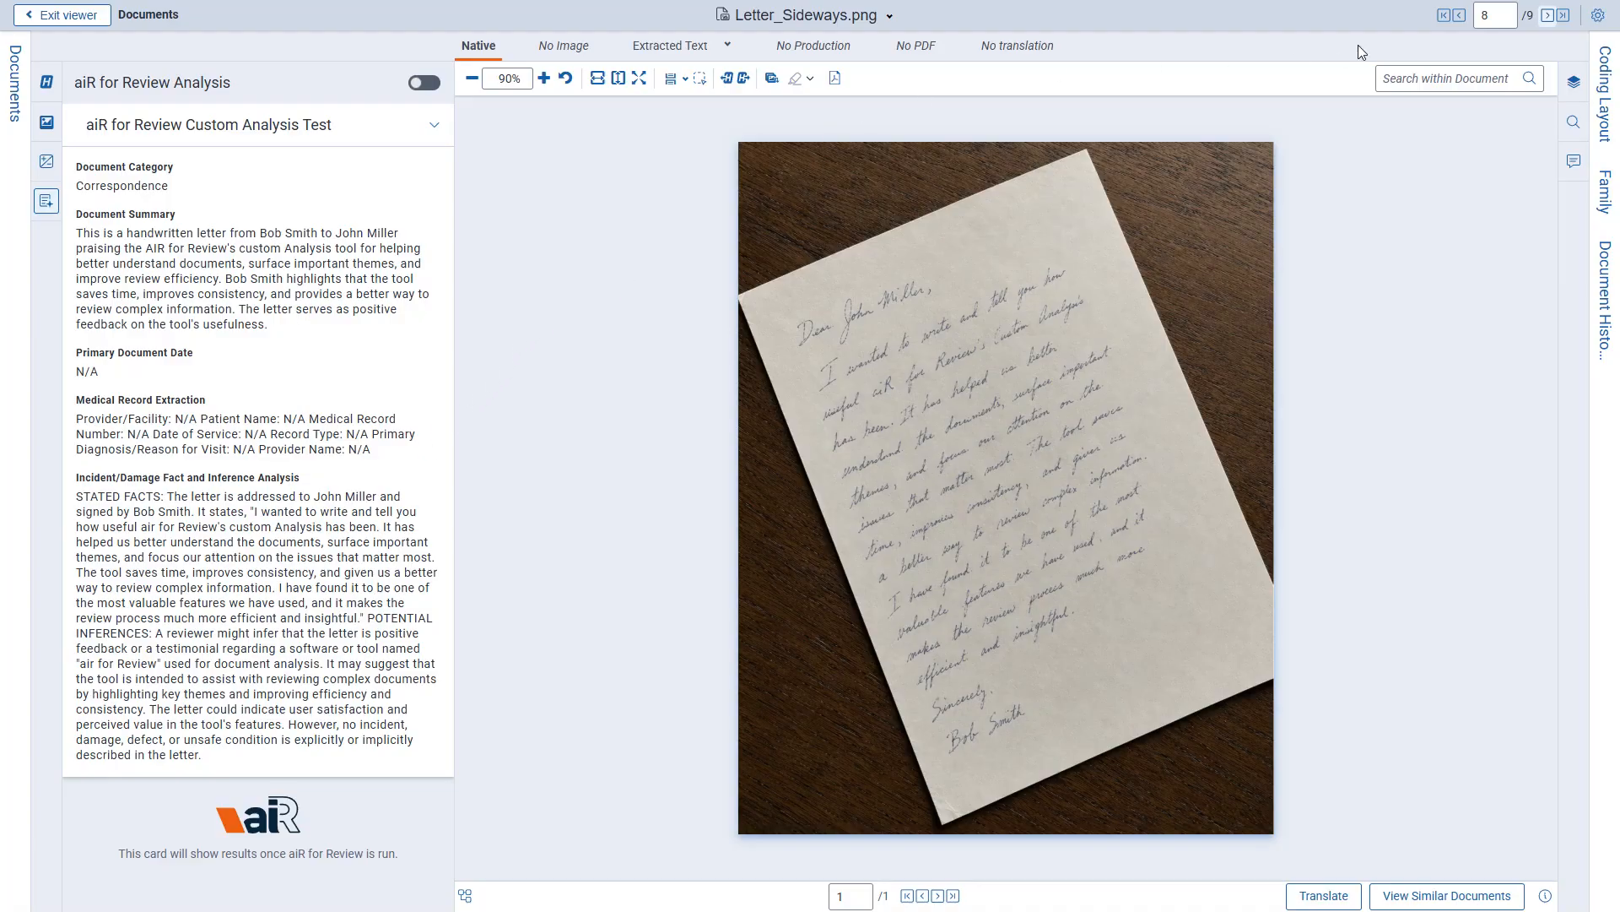
click(1548, 15)
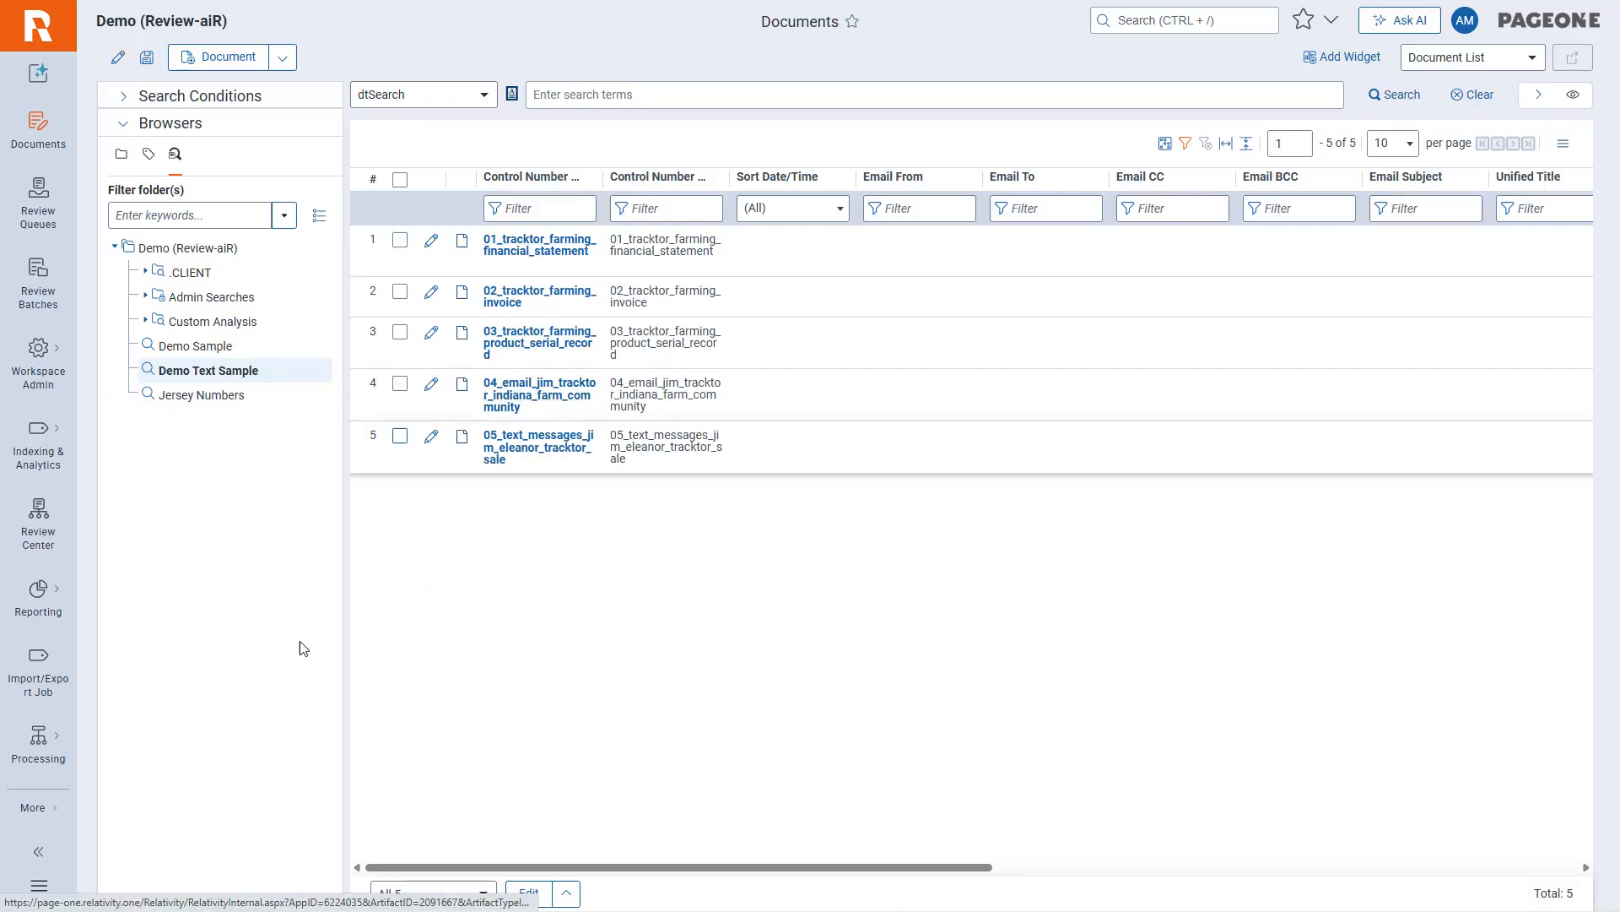
Go to the aiR for Review projects, start a new project, and name it "Demo Text Sample".
click(33, 808)
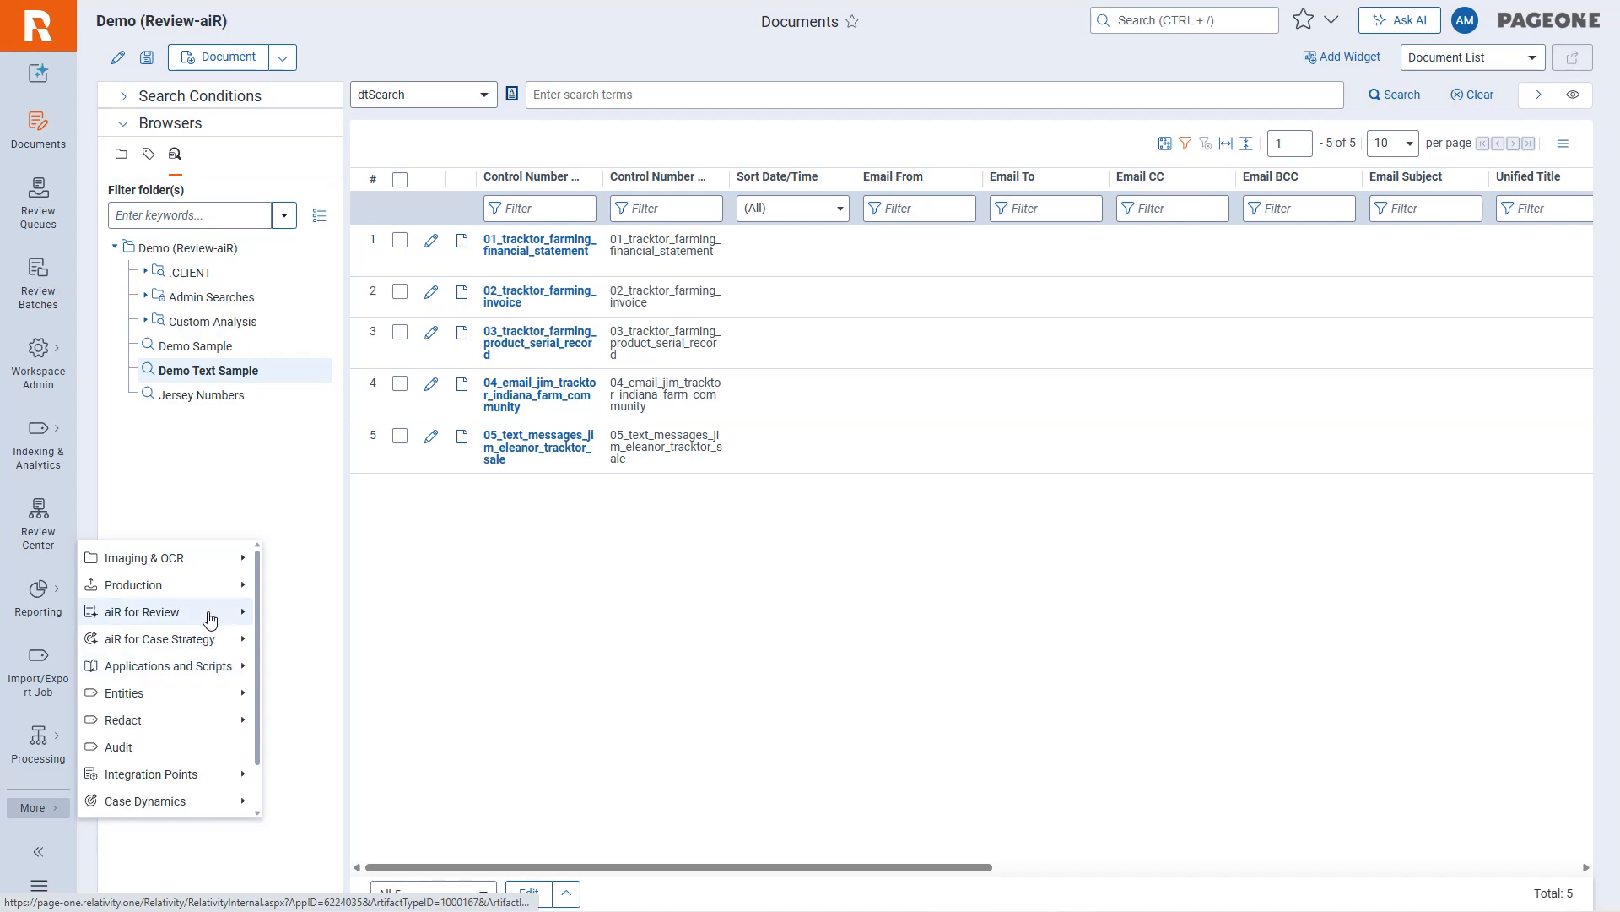
mouse_move(210, 614)
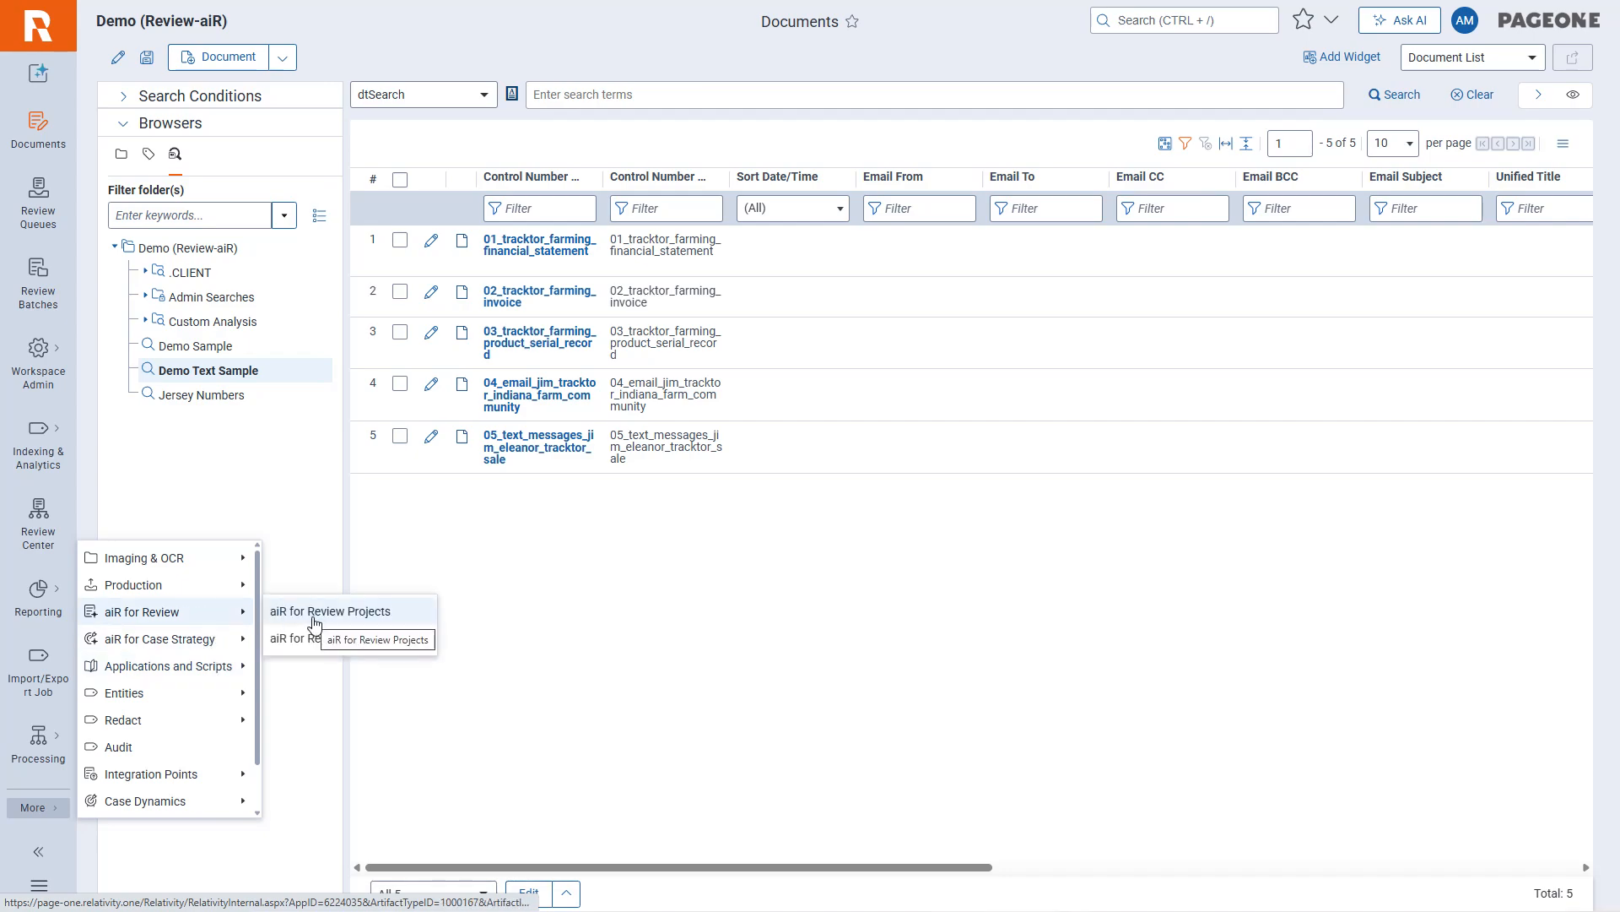
click(314, 623)
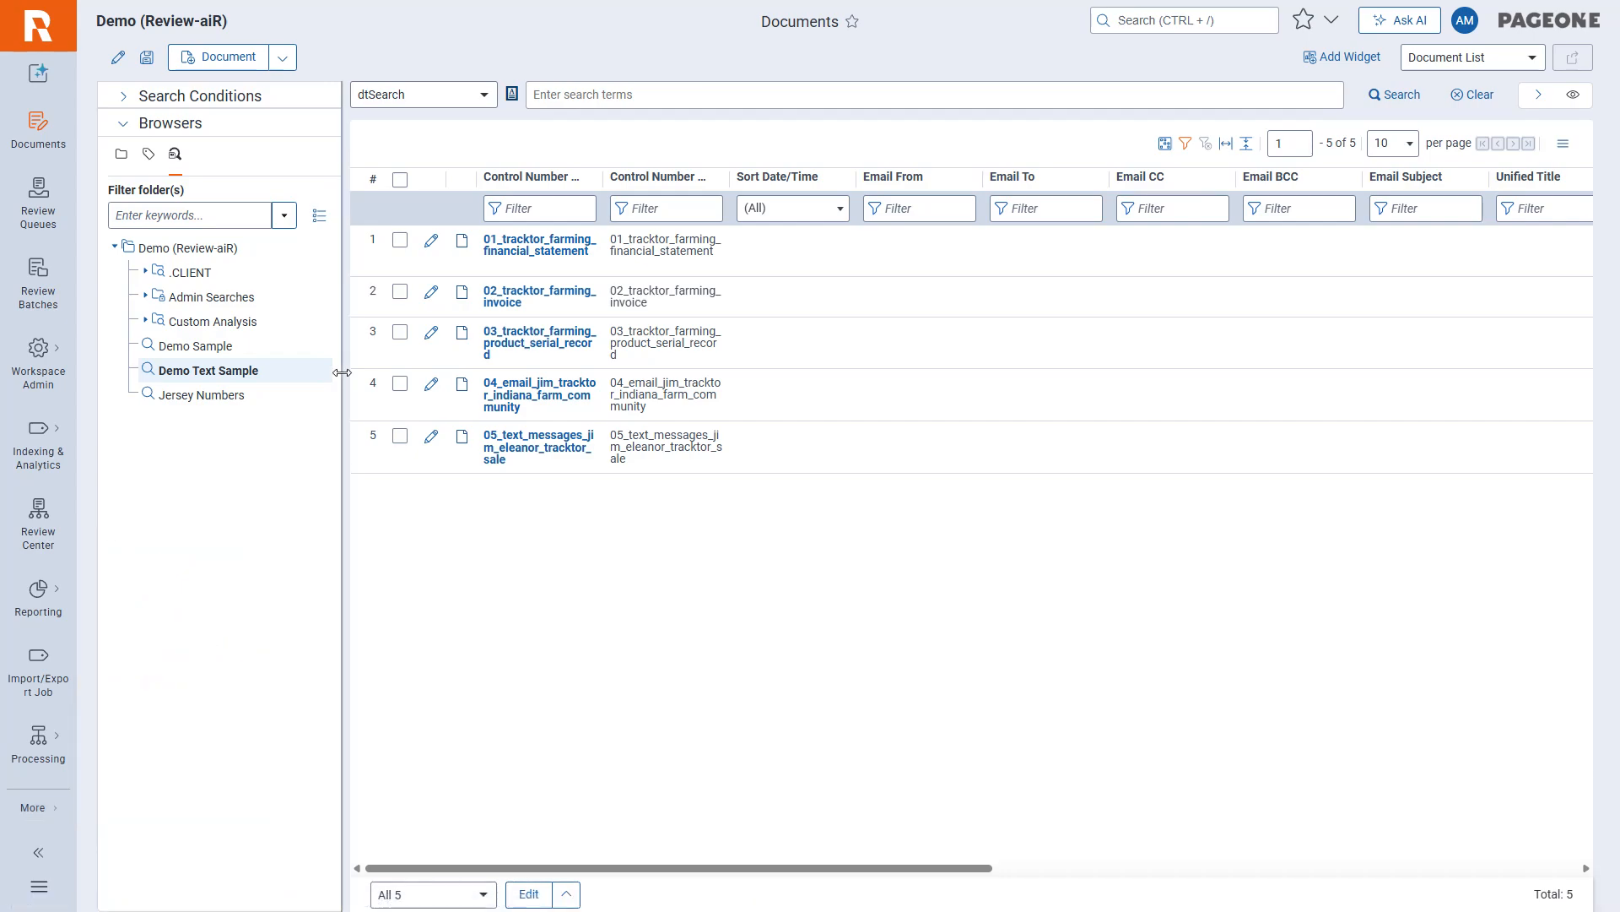
click(32, 808)
mouse_move(211, 612)
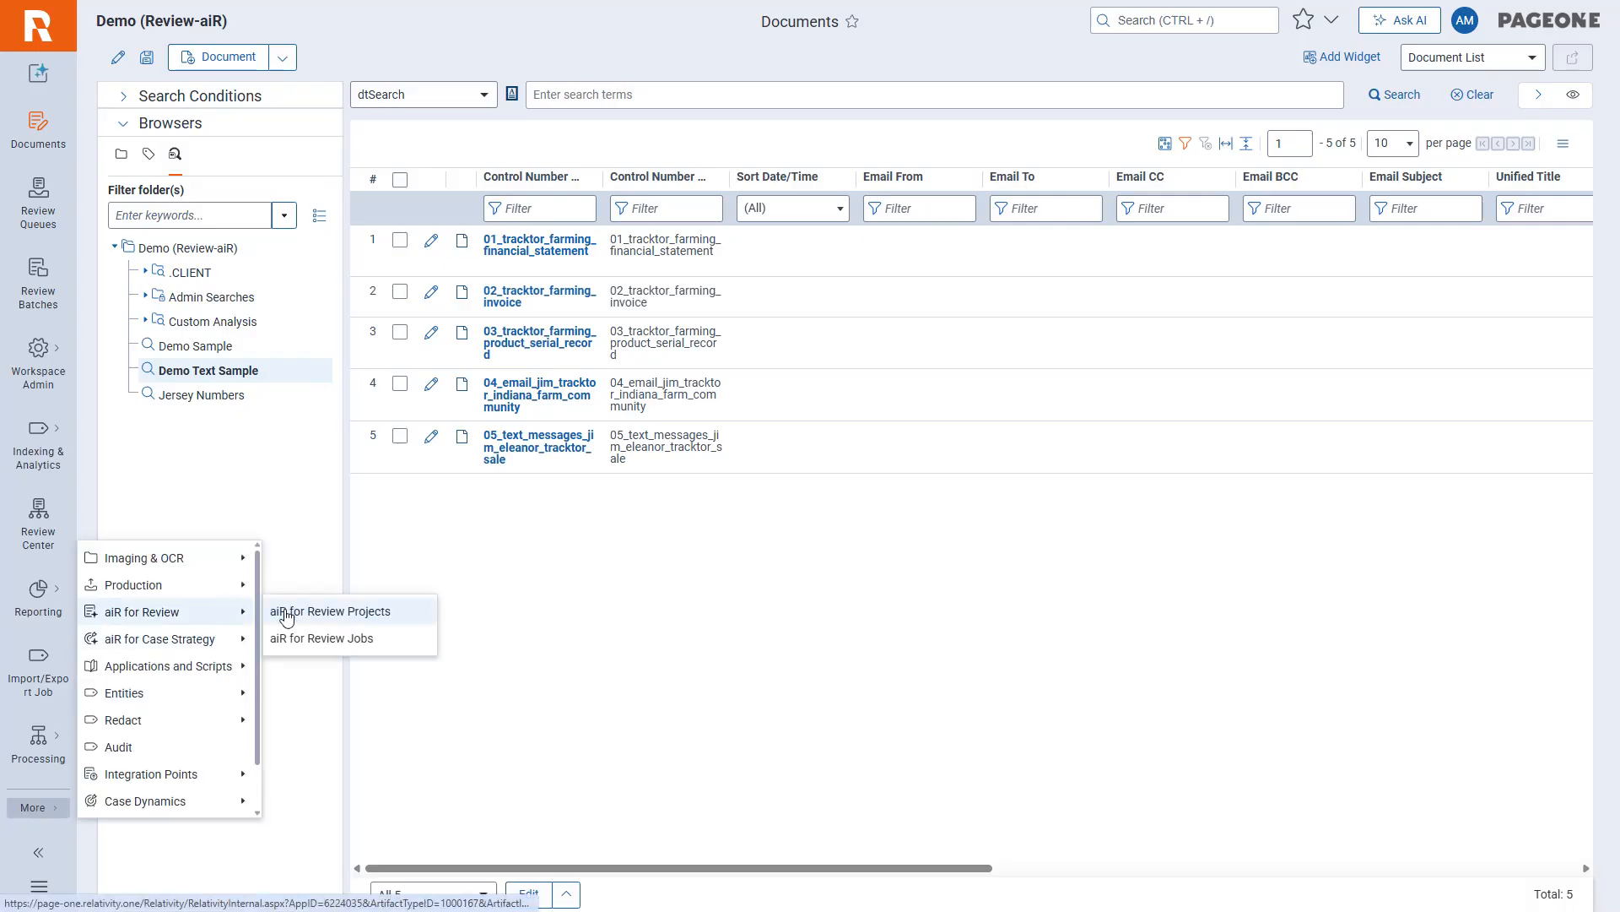
click(285, 617)
click(216, 100)
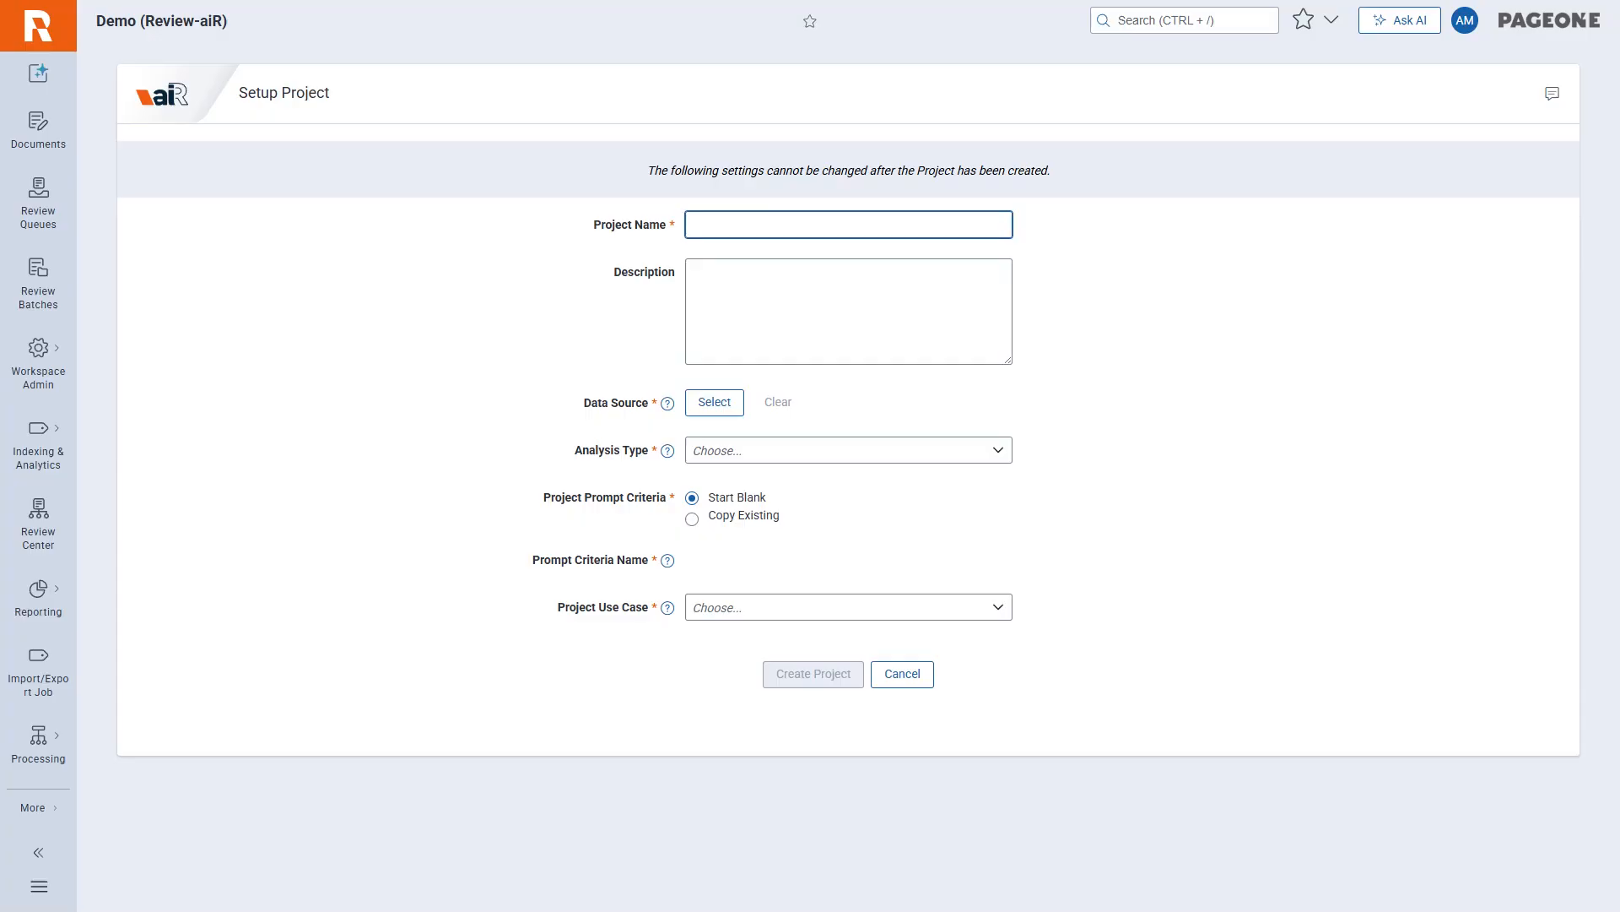
click(786, 230)
text(Demo Text Sample)
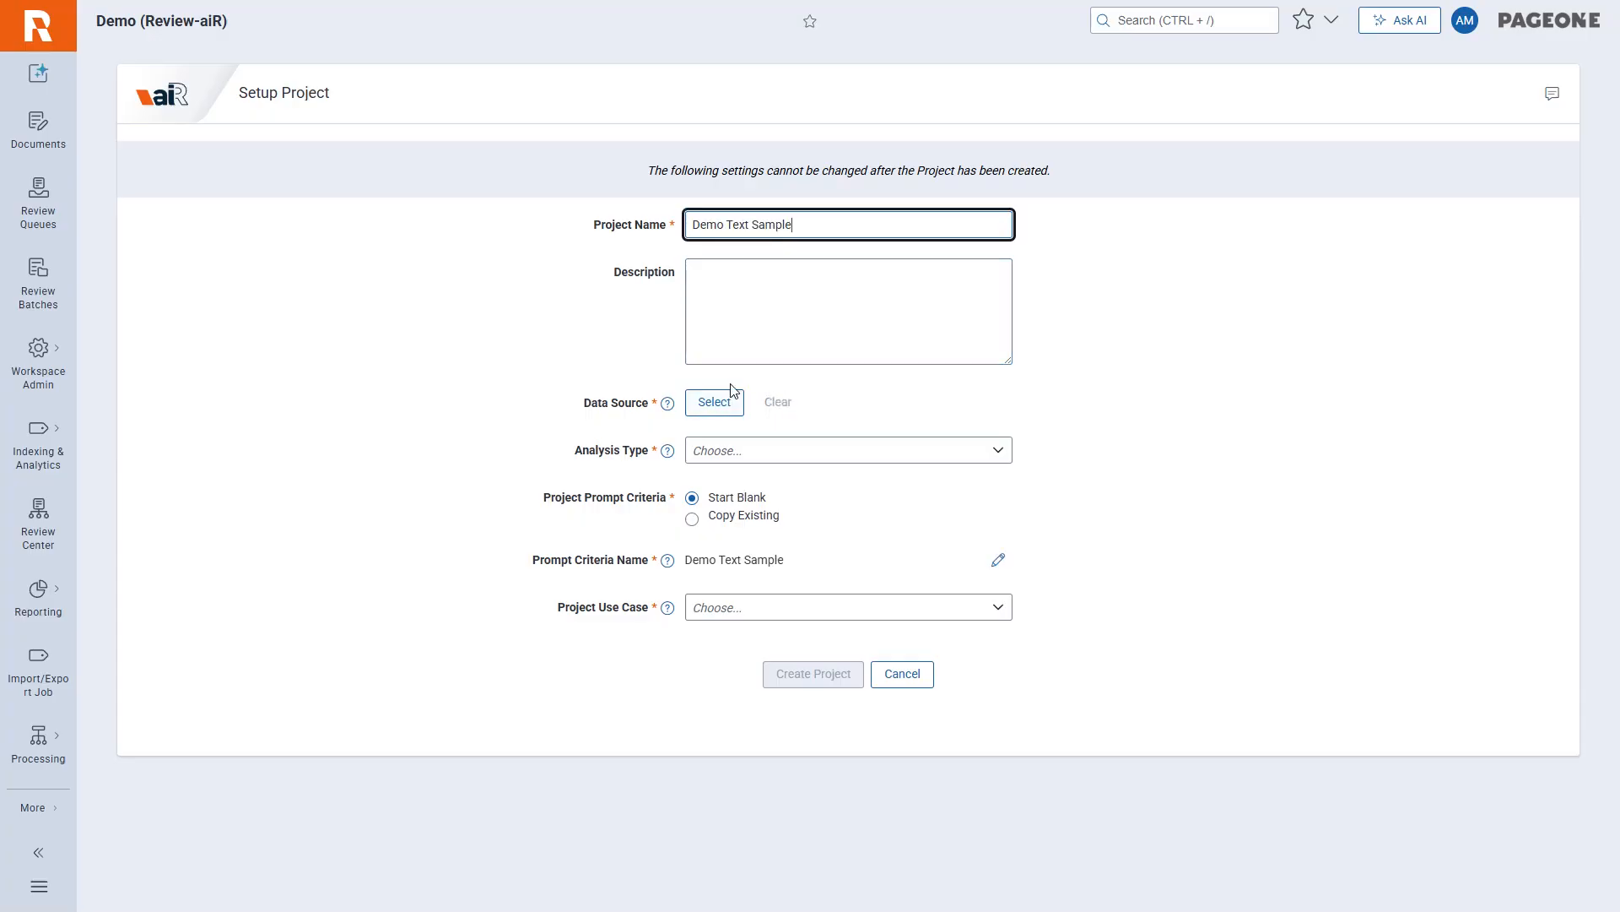
Set the new project's data source to the Demo Text Sample saved search and its analysis type to Custom.
click(692, 398)
text(Demo Text Sample)
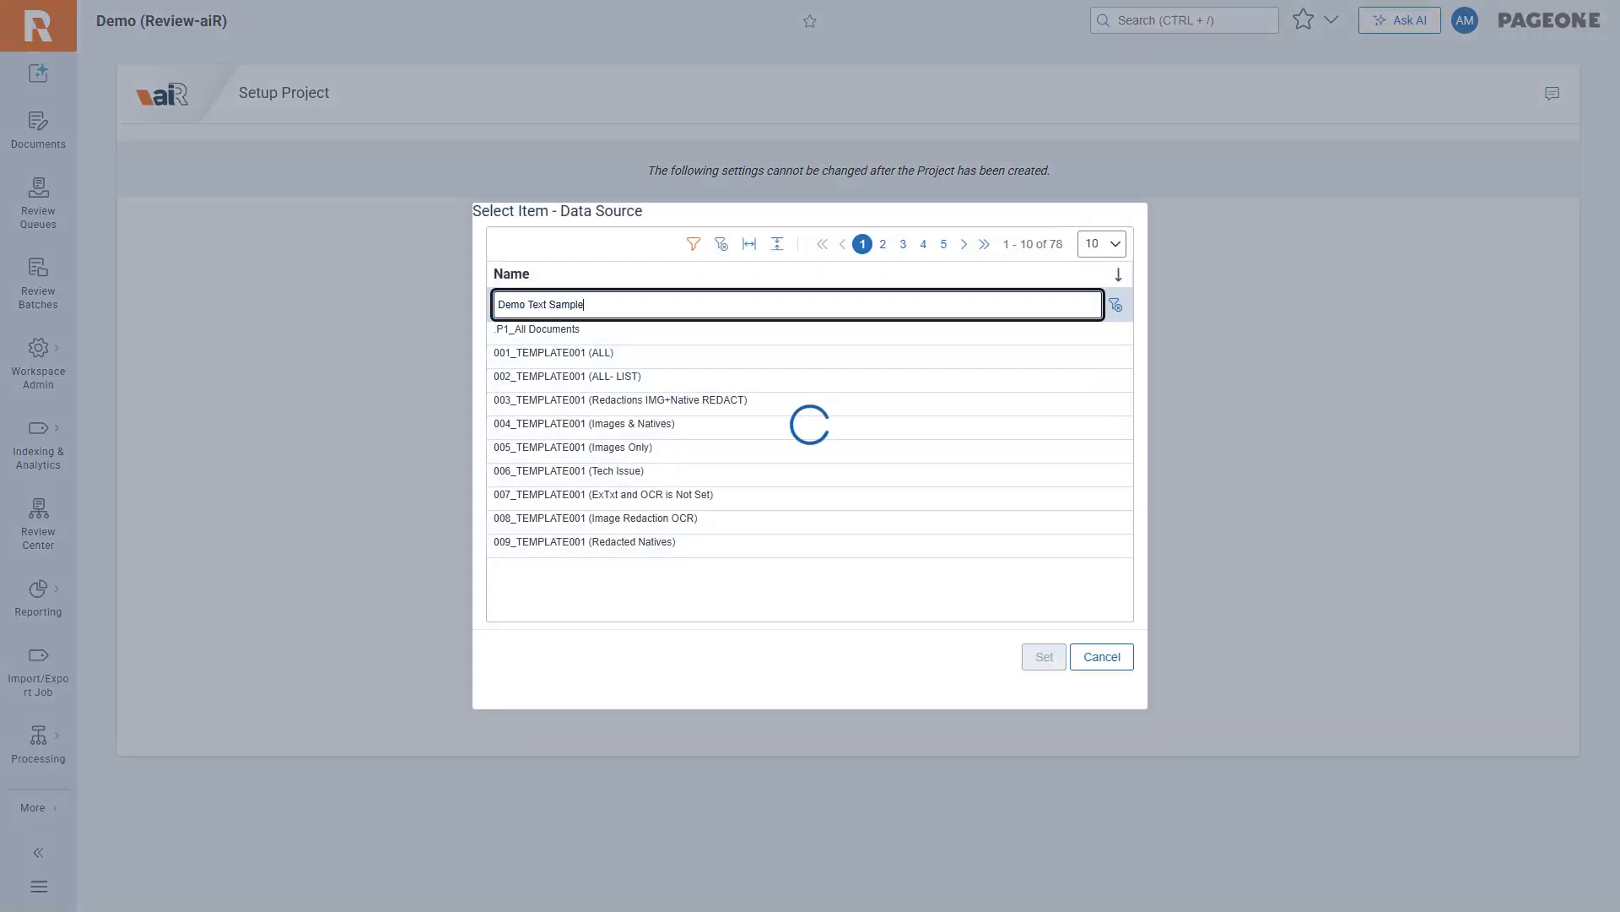
click(531, 329)
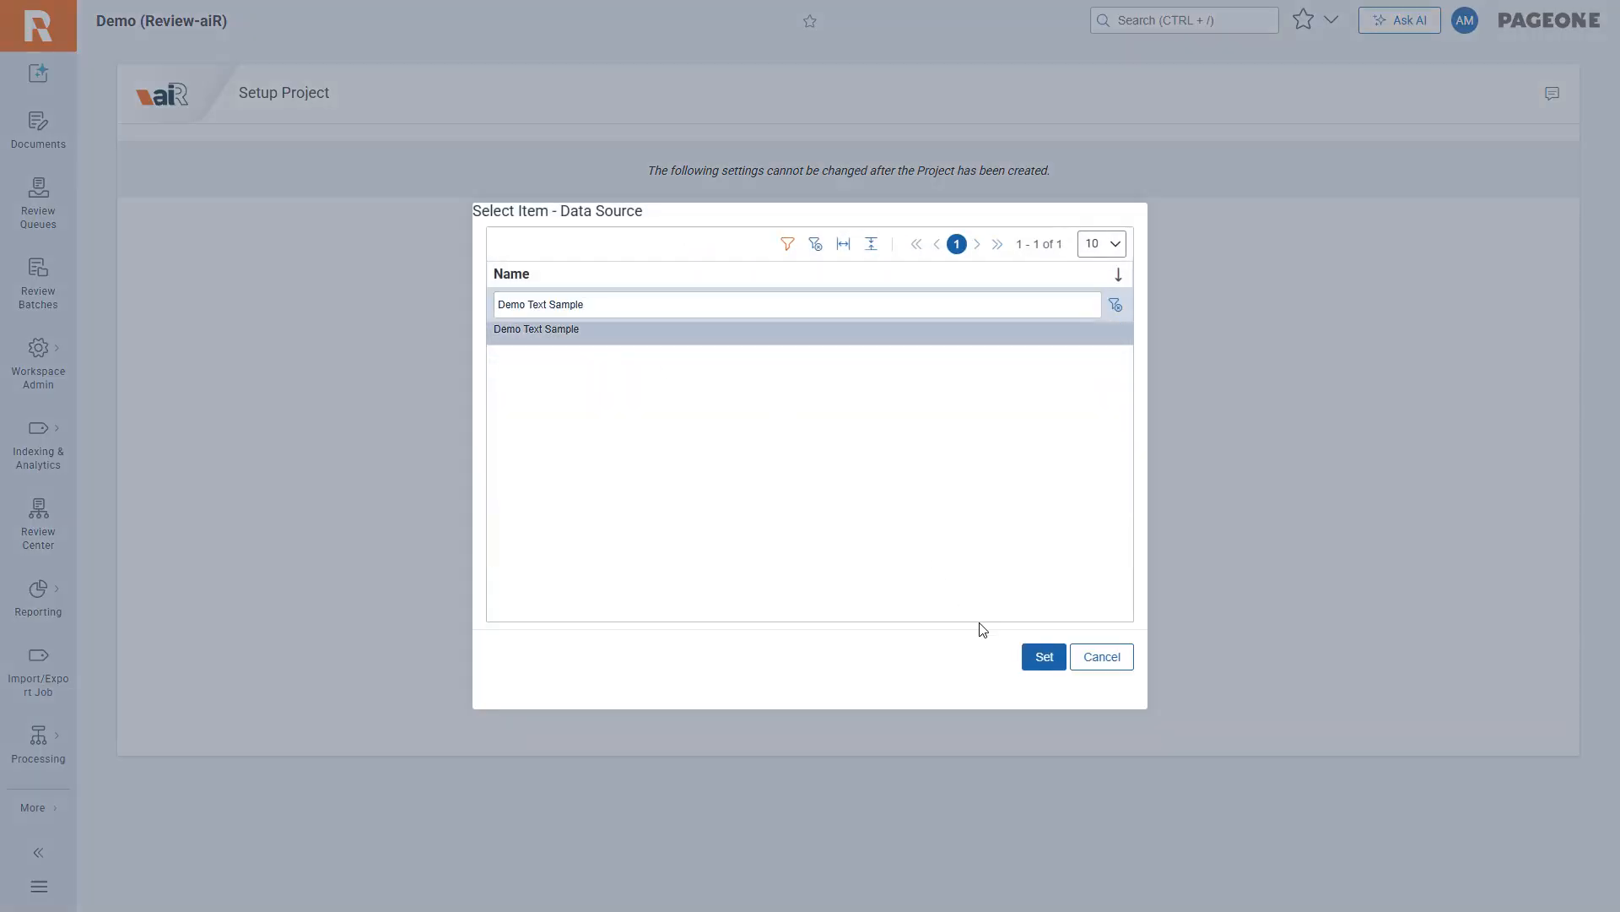
click(1044, 656)
click(759, 450)
click(763, 582)
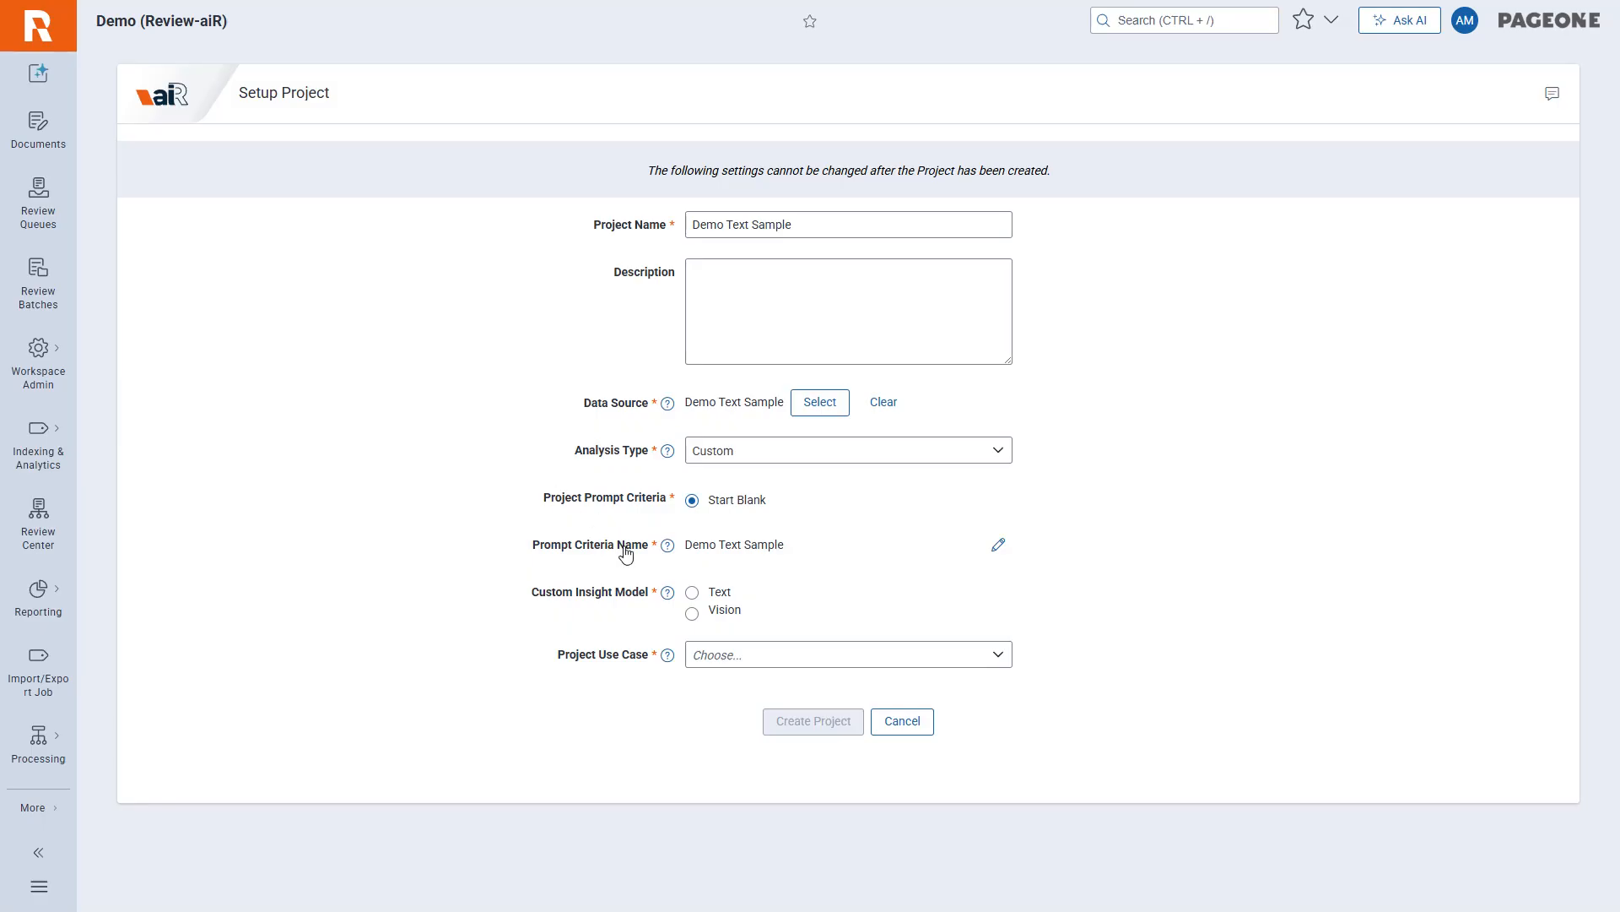
Set the project use case to Early case insights and create the Demo Text Sample project with the Text model.
click(699, 656)
click(734, 684)
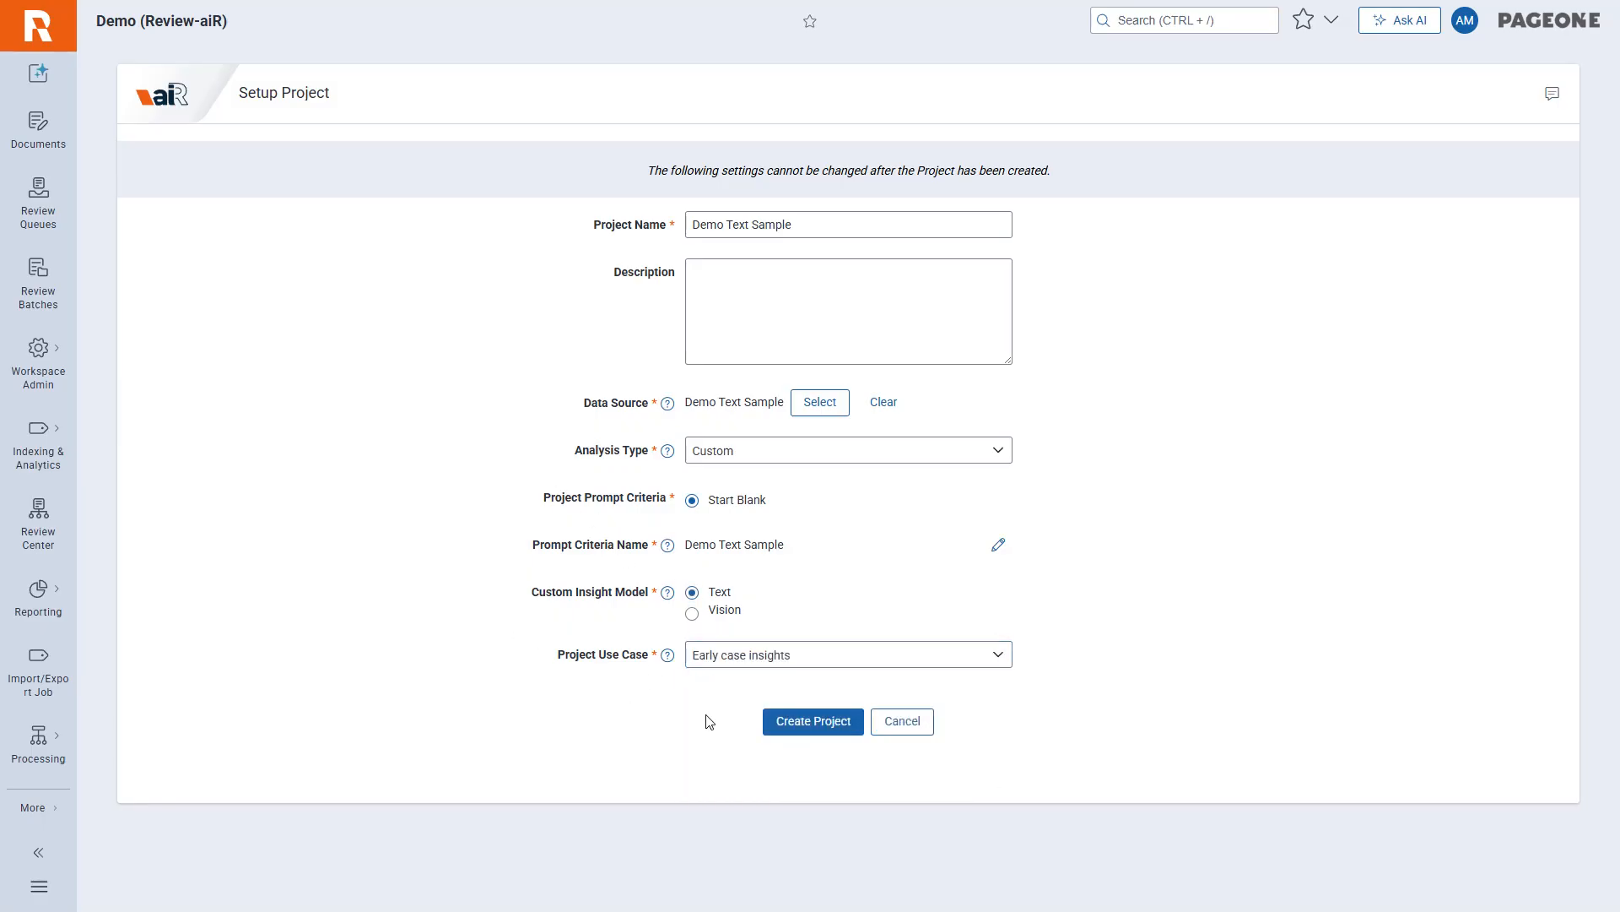
click(812, 721)
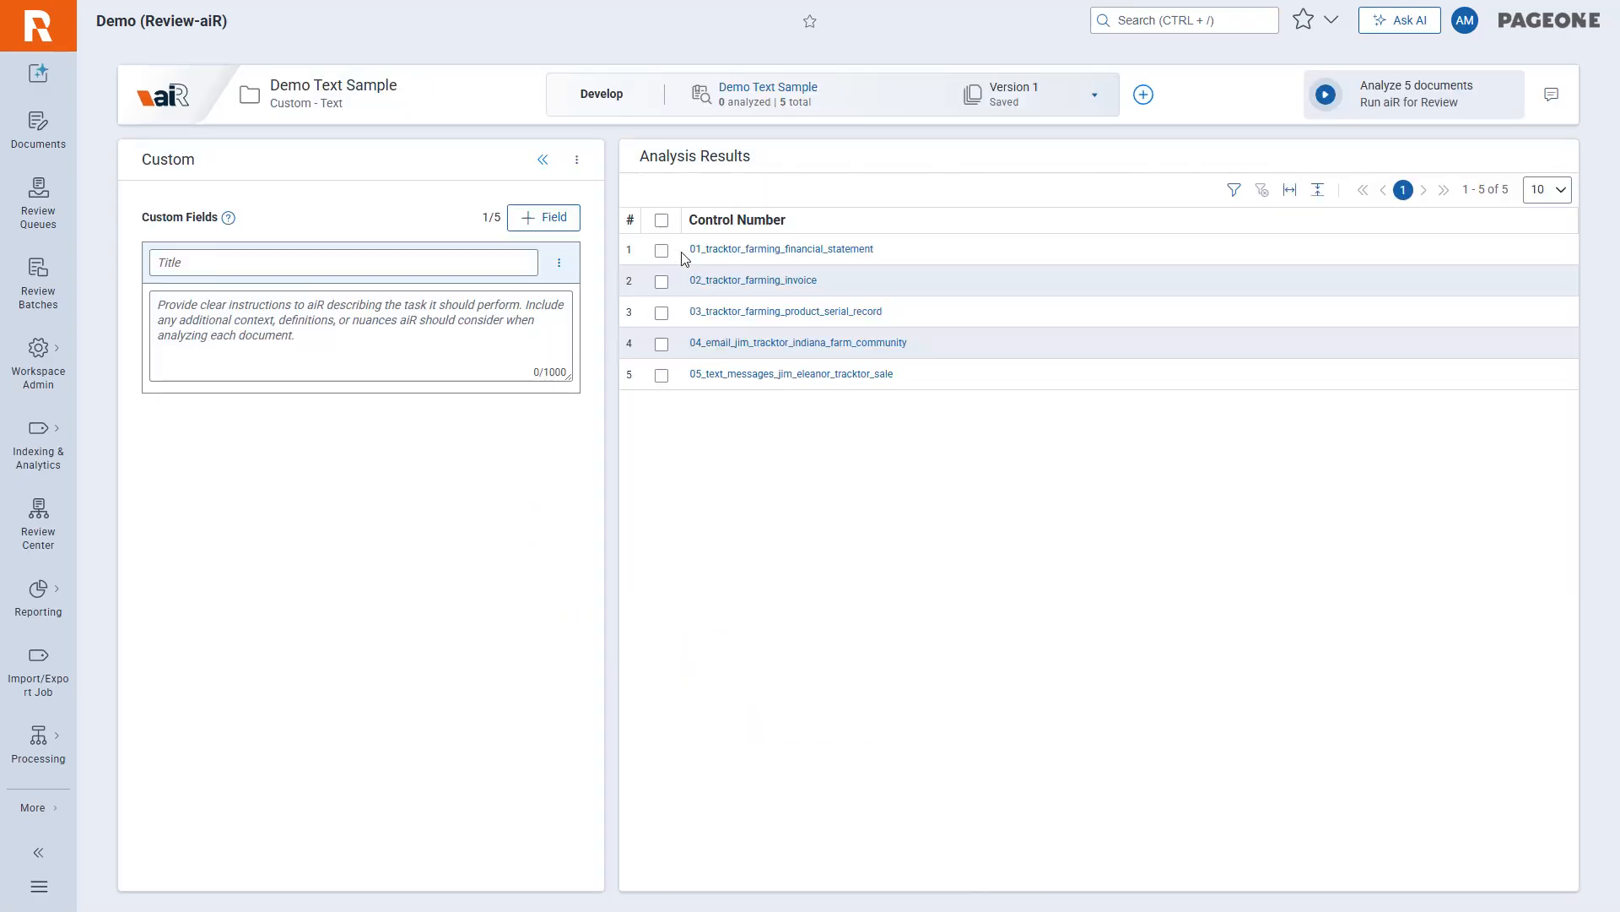
Add four more blank custom fields to the prompt criteria, making five in total.
click(548, 220)
click(549, 221)
click(549, 219)
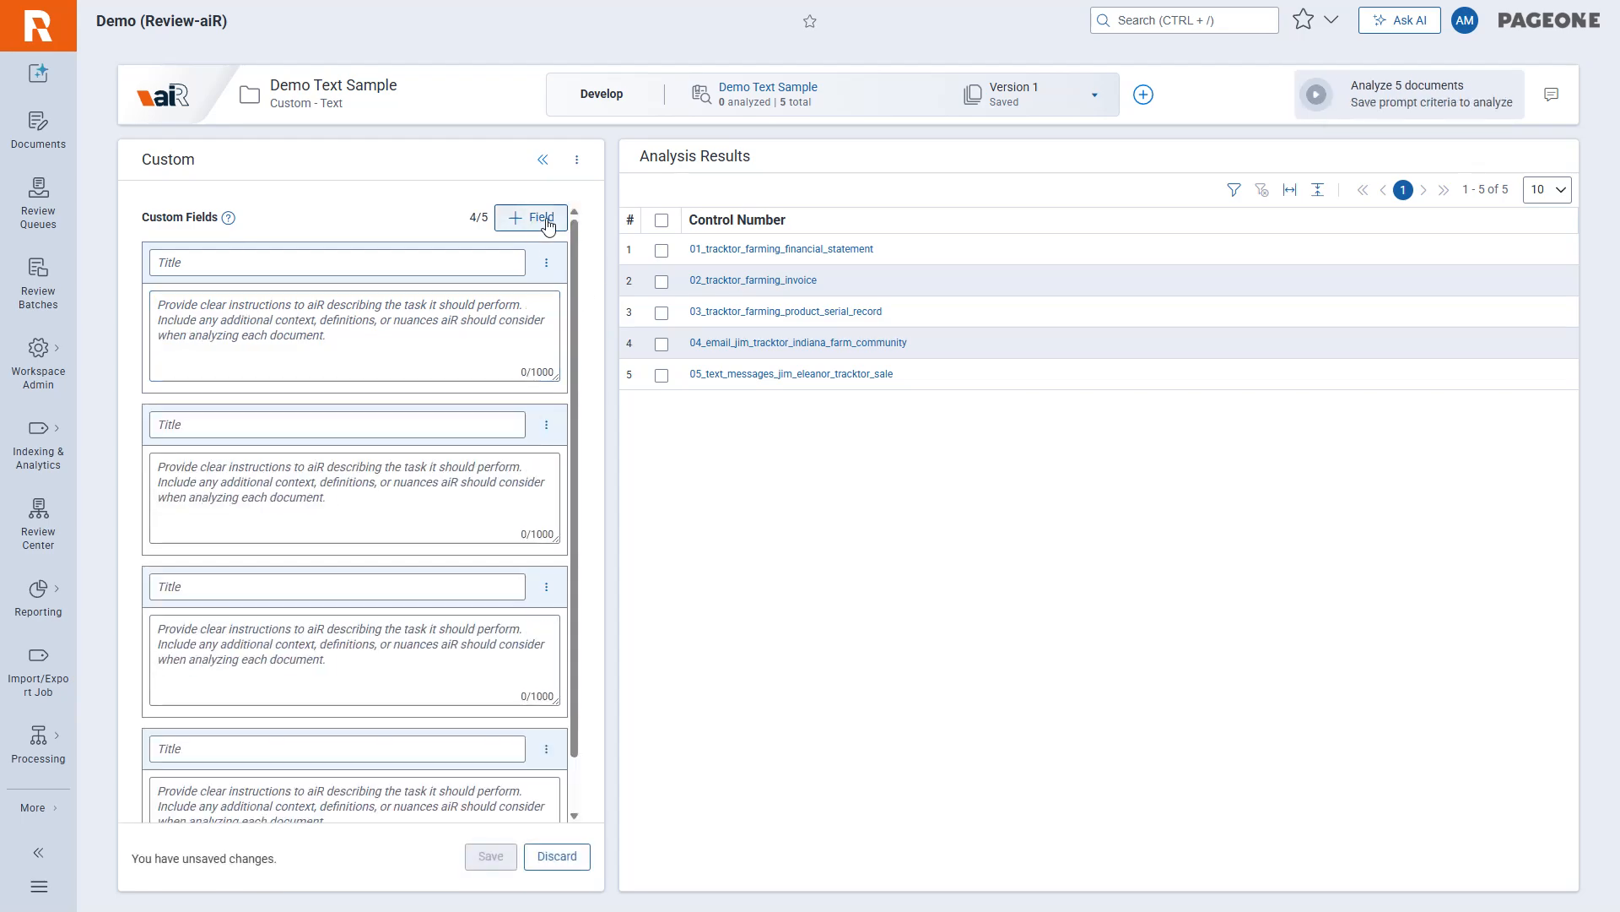
click(549, 221)
drag(467, 221, 494, 219)
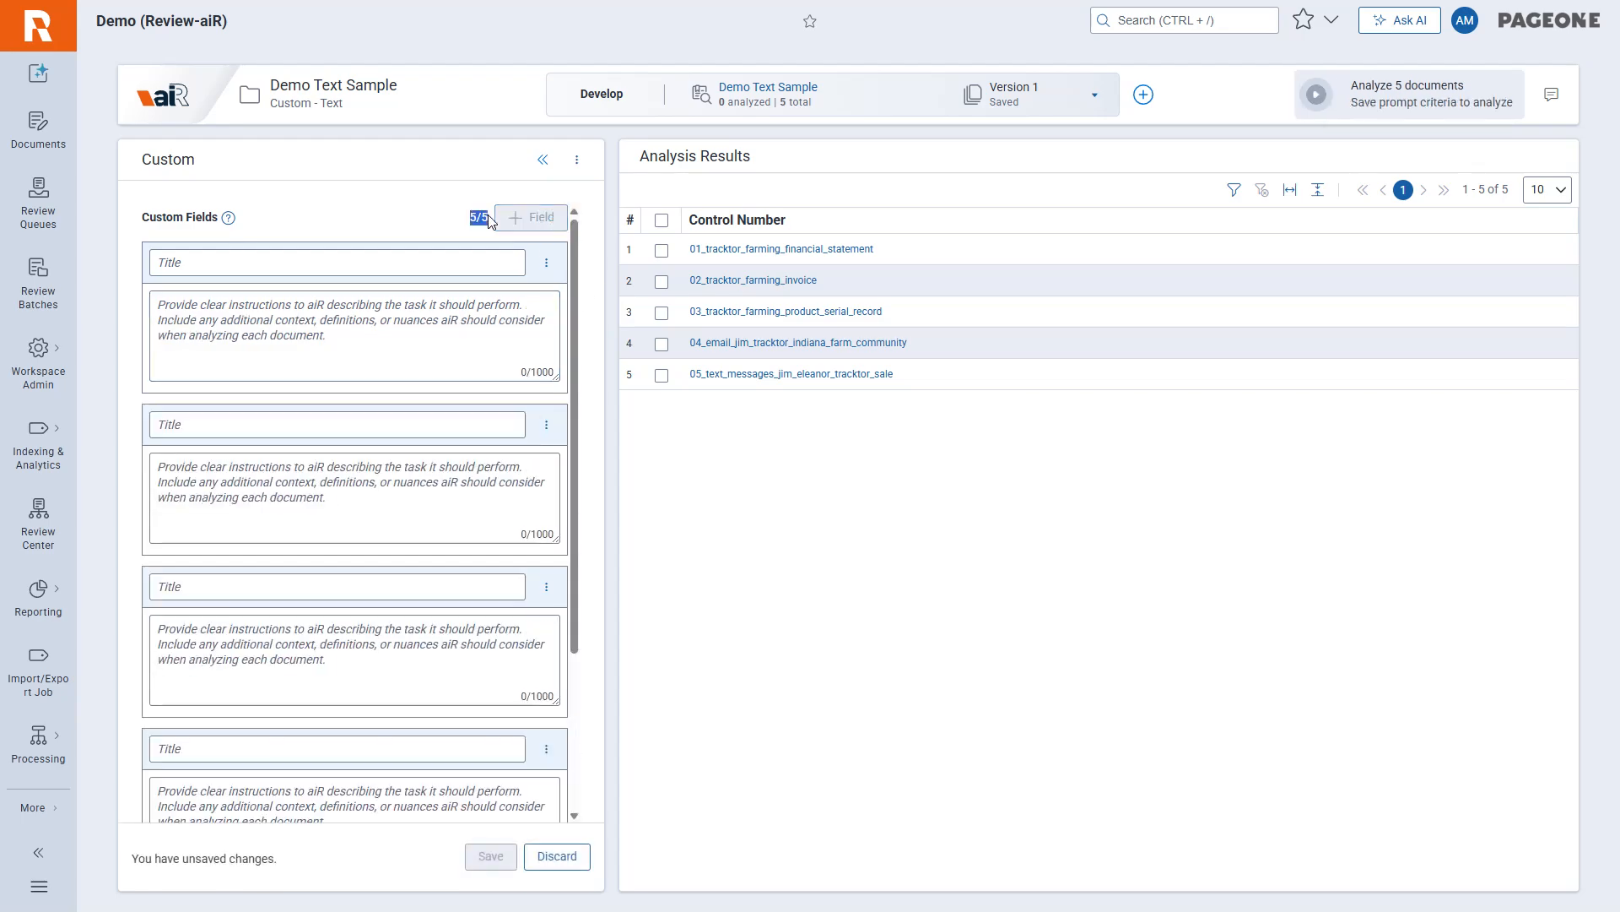
click(463, 233)
Title the first custom field "Document Summary" and paste in its instructions to summarize each document in exactly 2–3 sentences.
click(397, 263)
text(Document Summary)
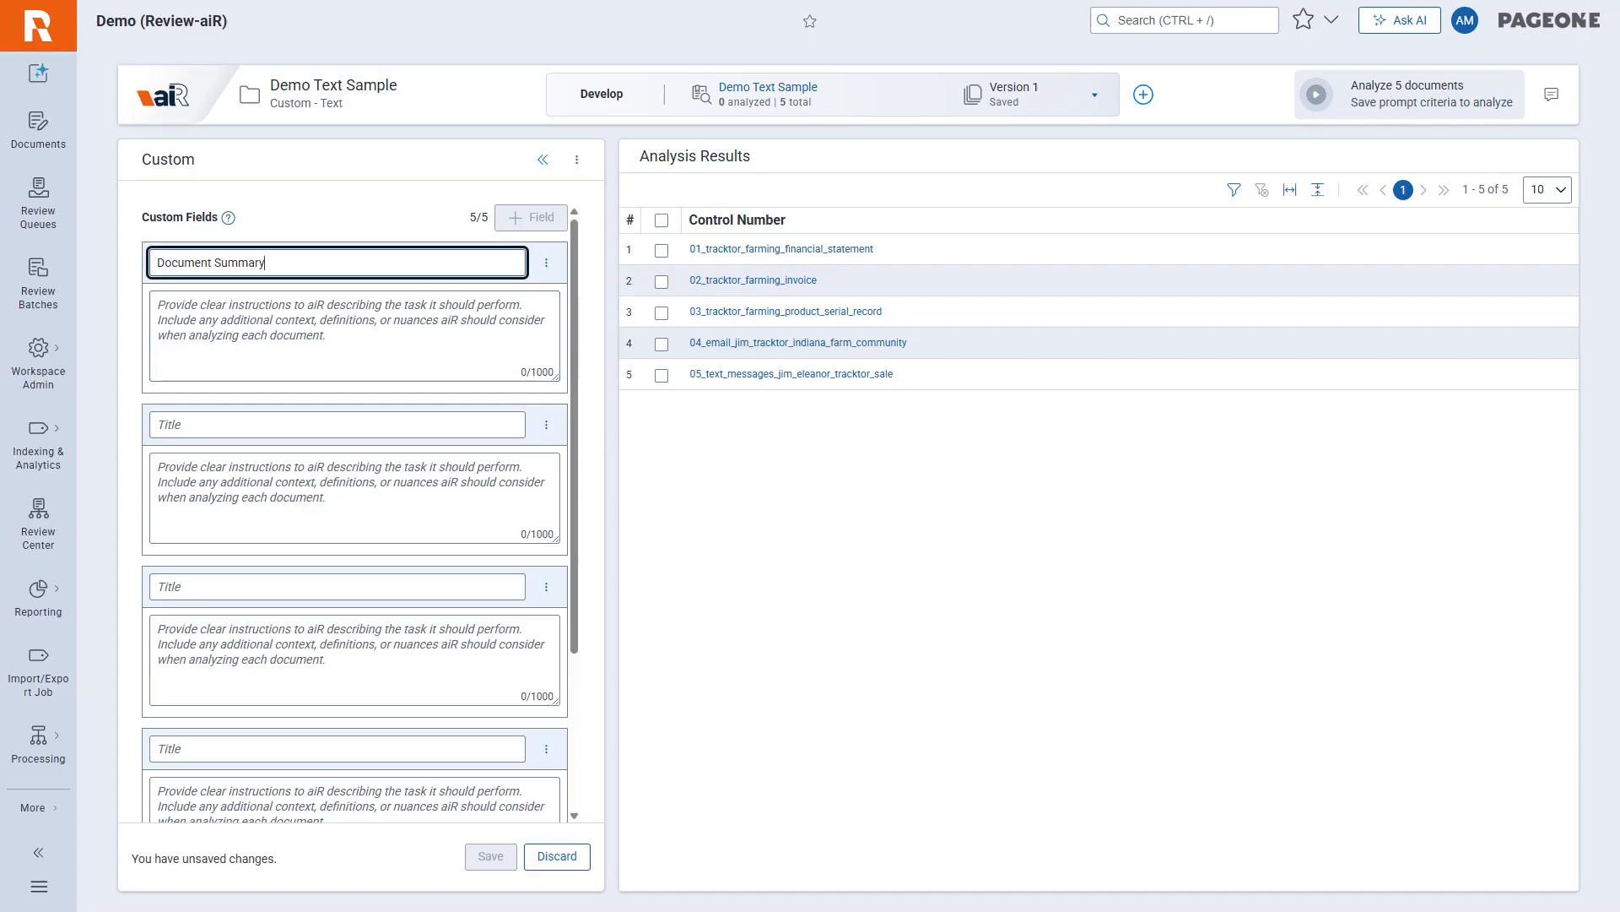
key(alt+Tab)
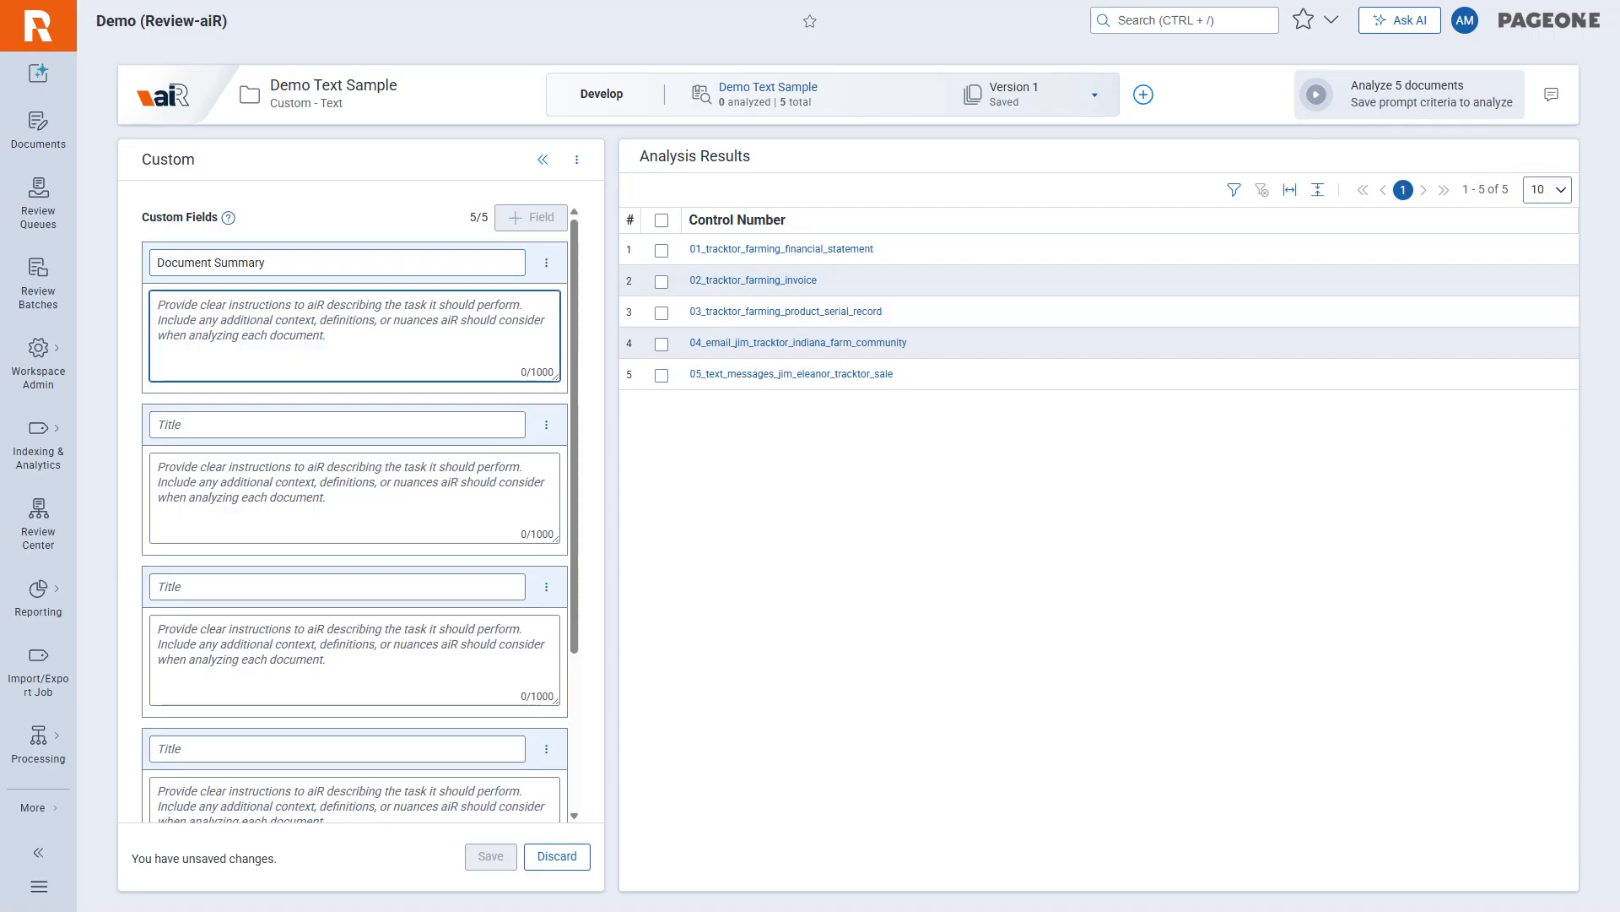
key(ctrl+v)
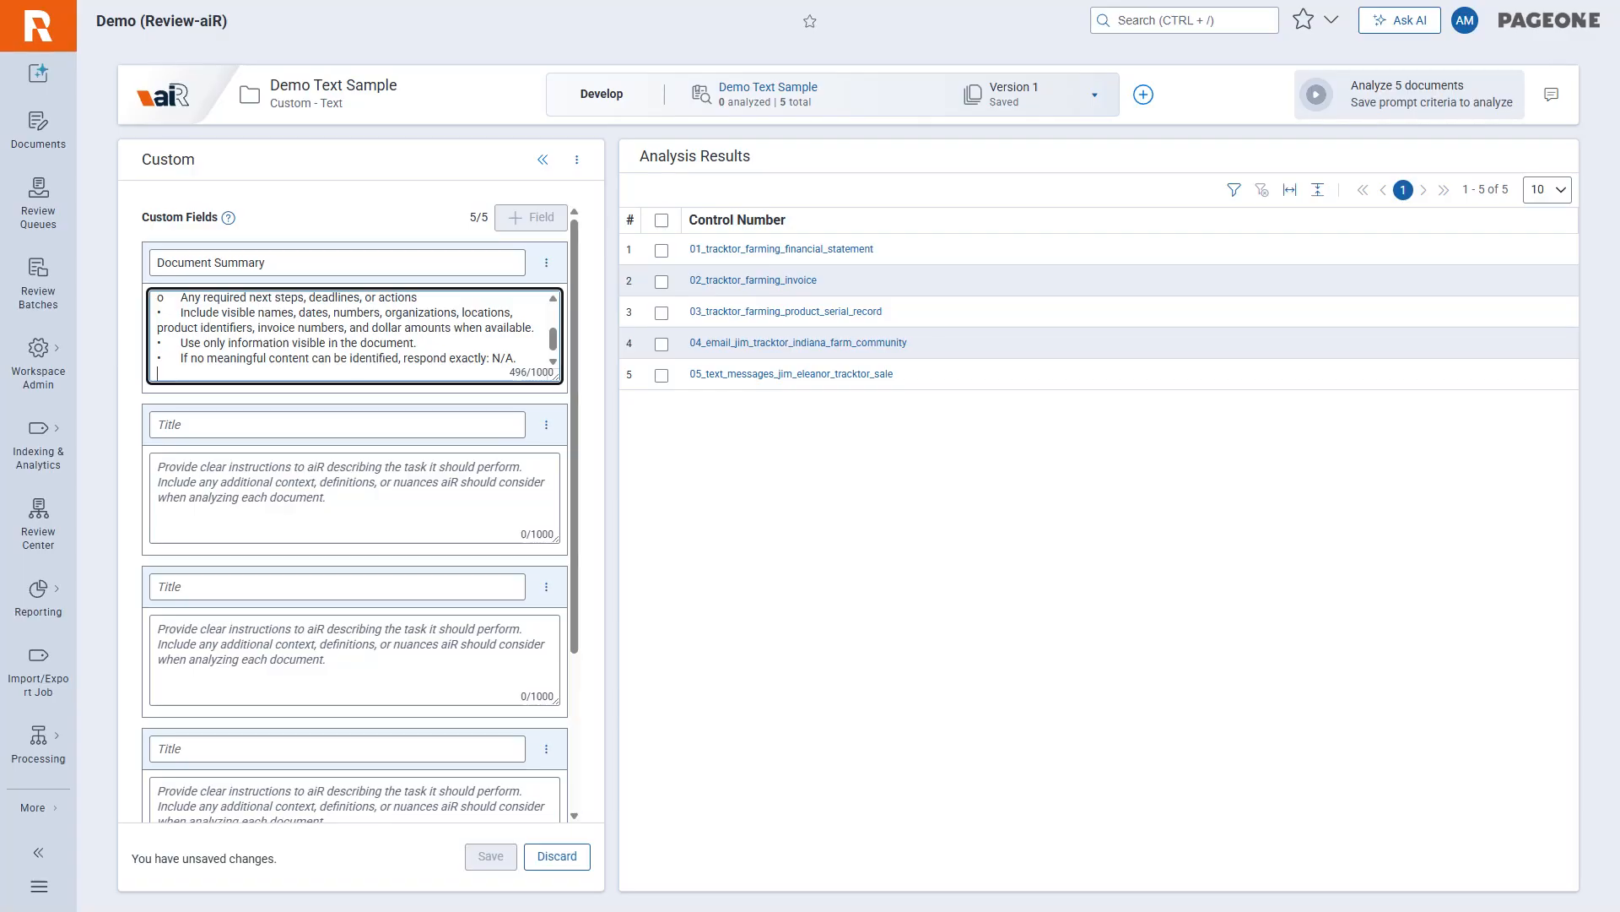
Title the second custom field "Document Category" and paste in its instructions to classify each document into exactly one category.
key(alt+Tab)
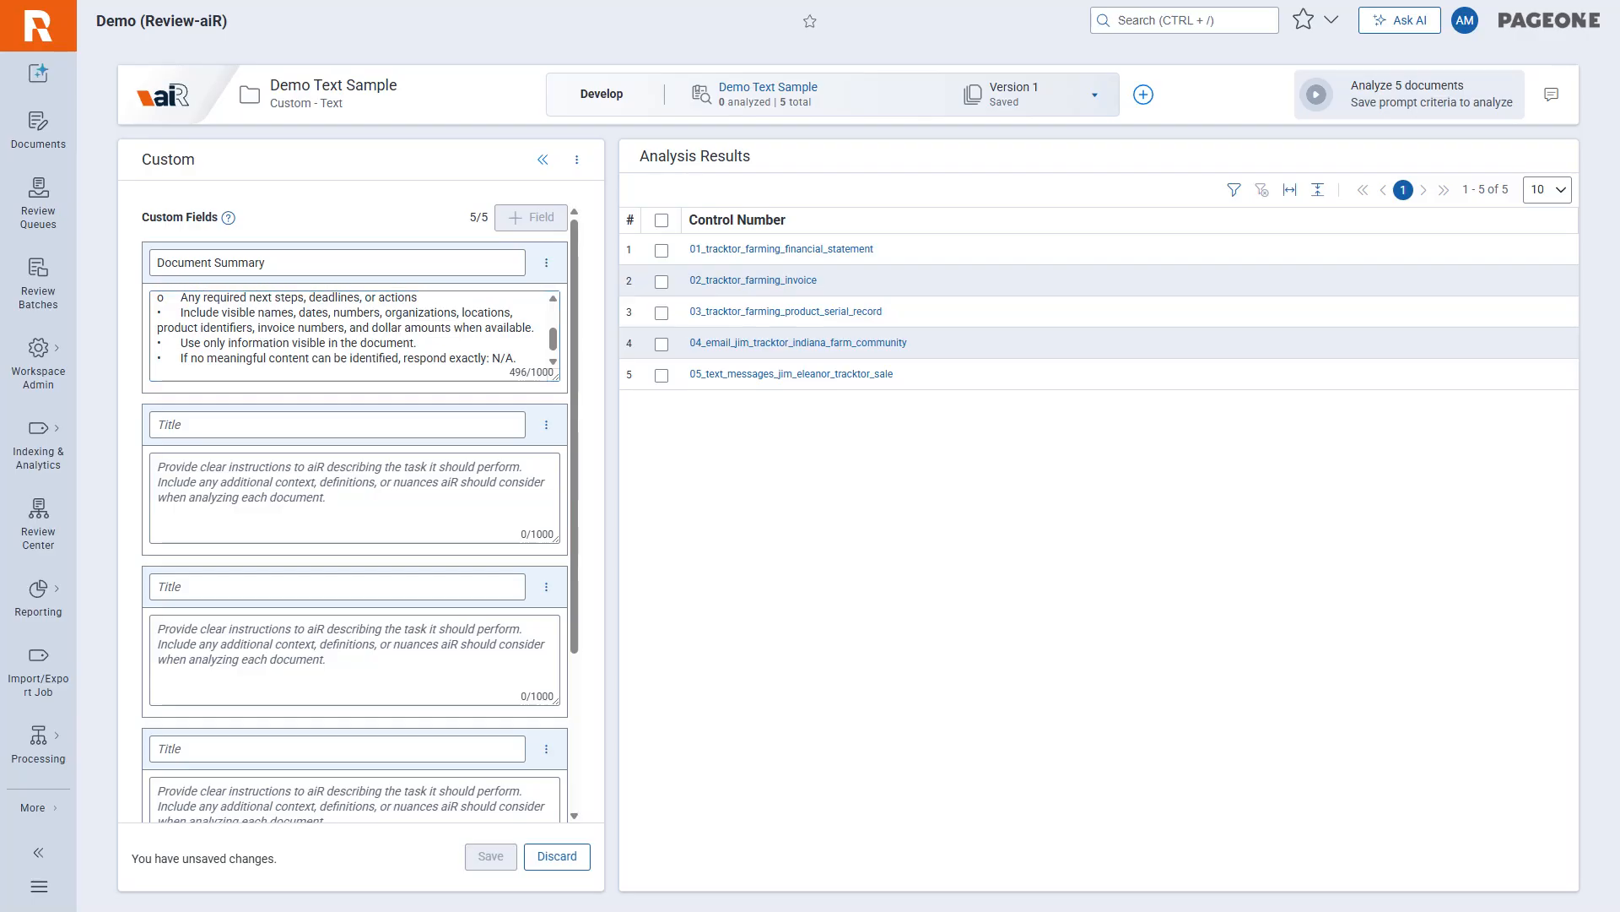
click(253, 431)
text(Document Category)
key(Tab)
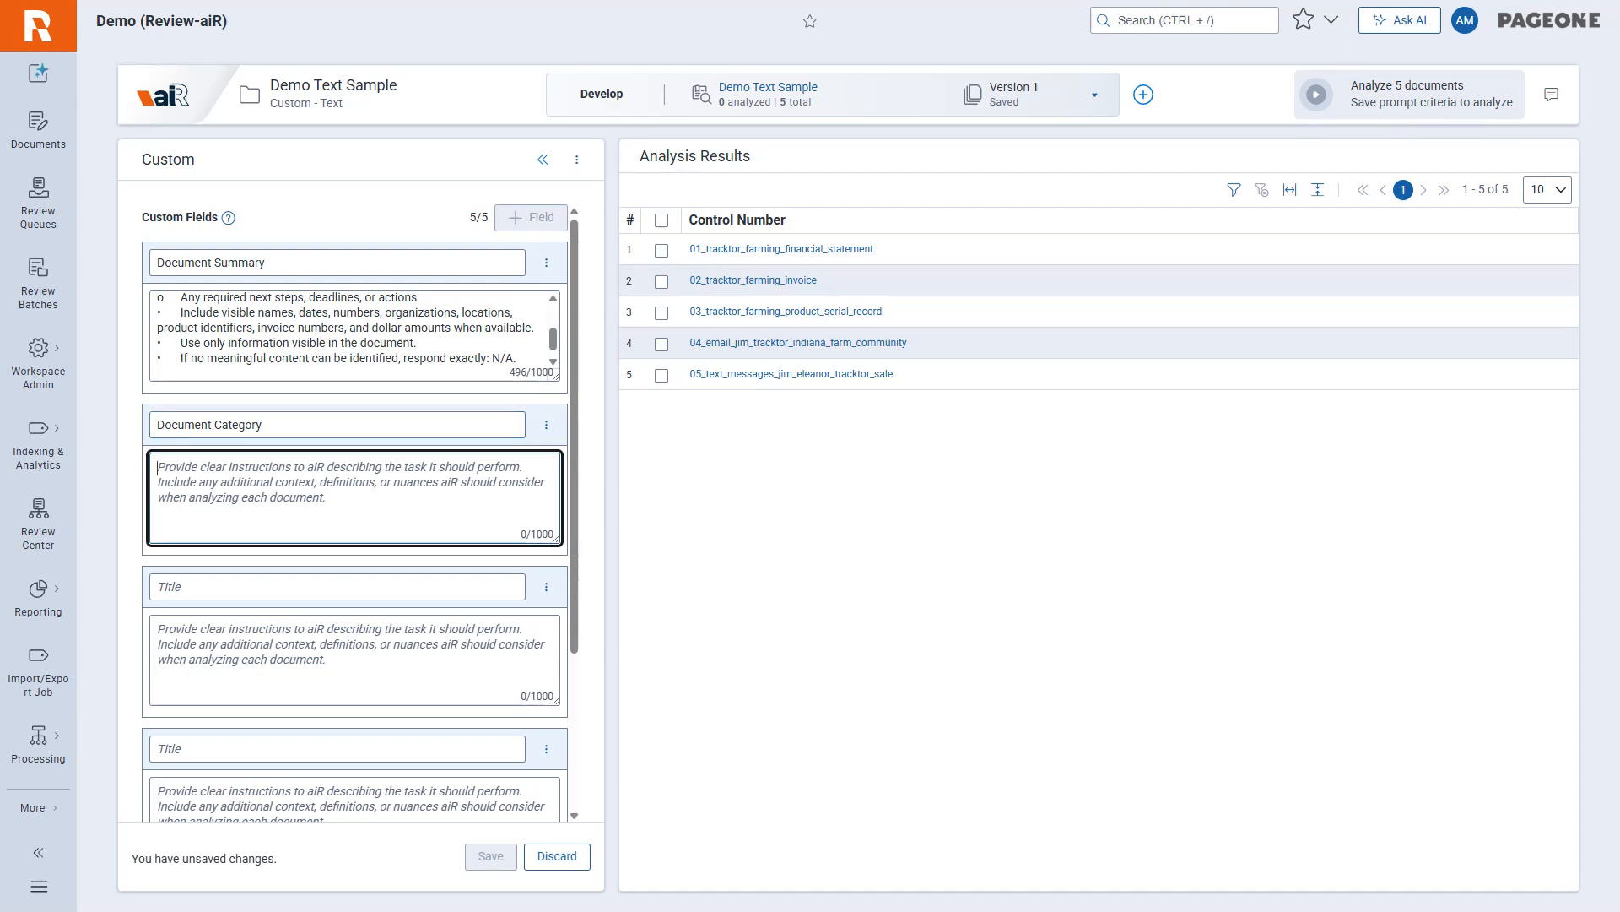
key(ctrl+v)
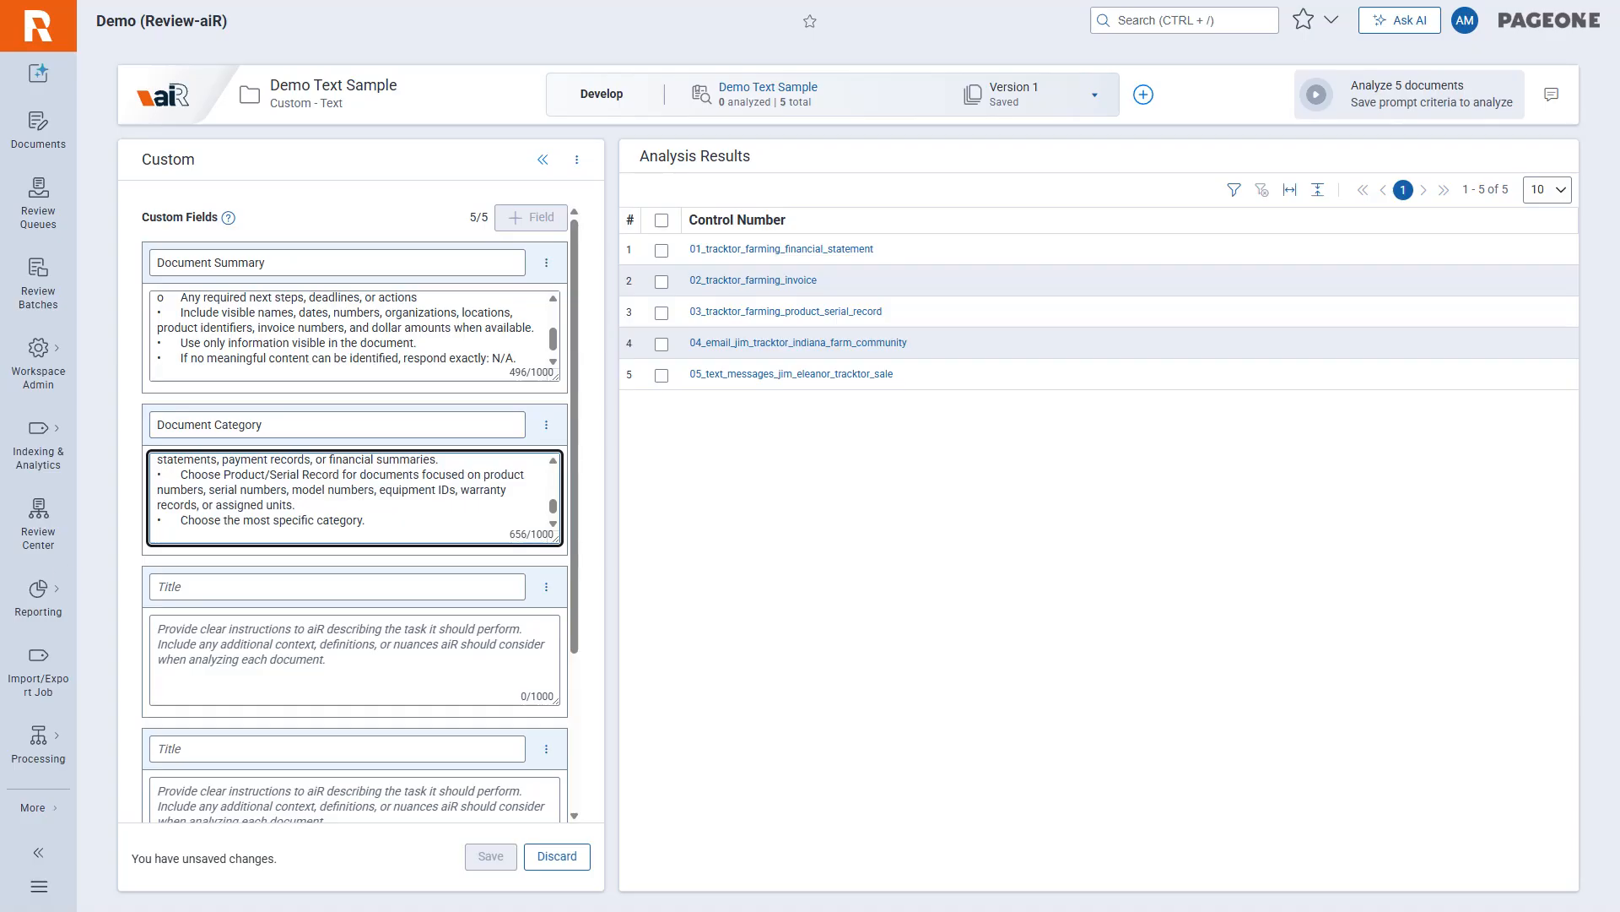
Title the third custom field "Key Information Extraction" and paste in its instructions to return visible key information as [Label]: [Value] lines.
key(alt+Tab)
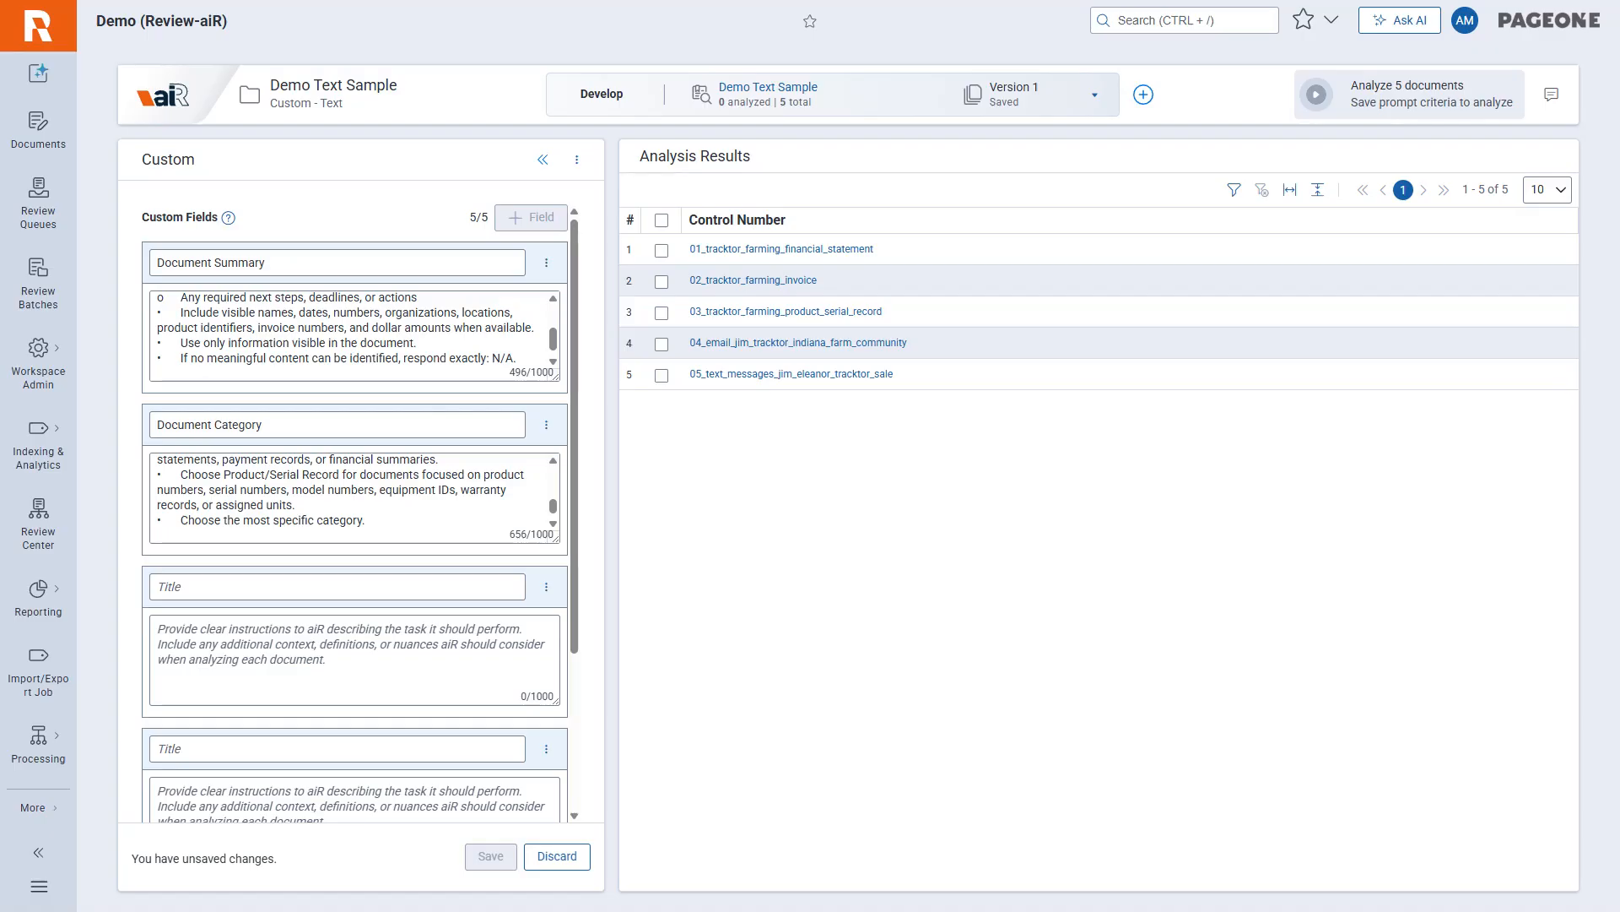
click(338, 586)
text(Key Information Extraction)
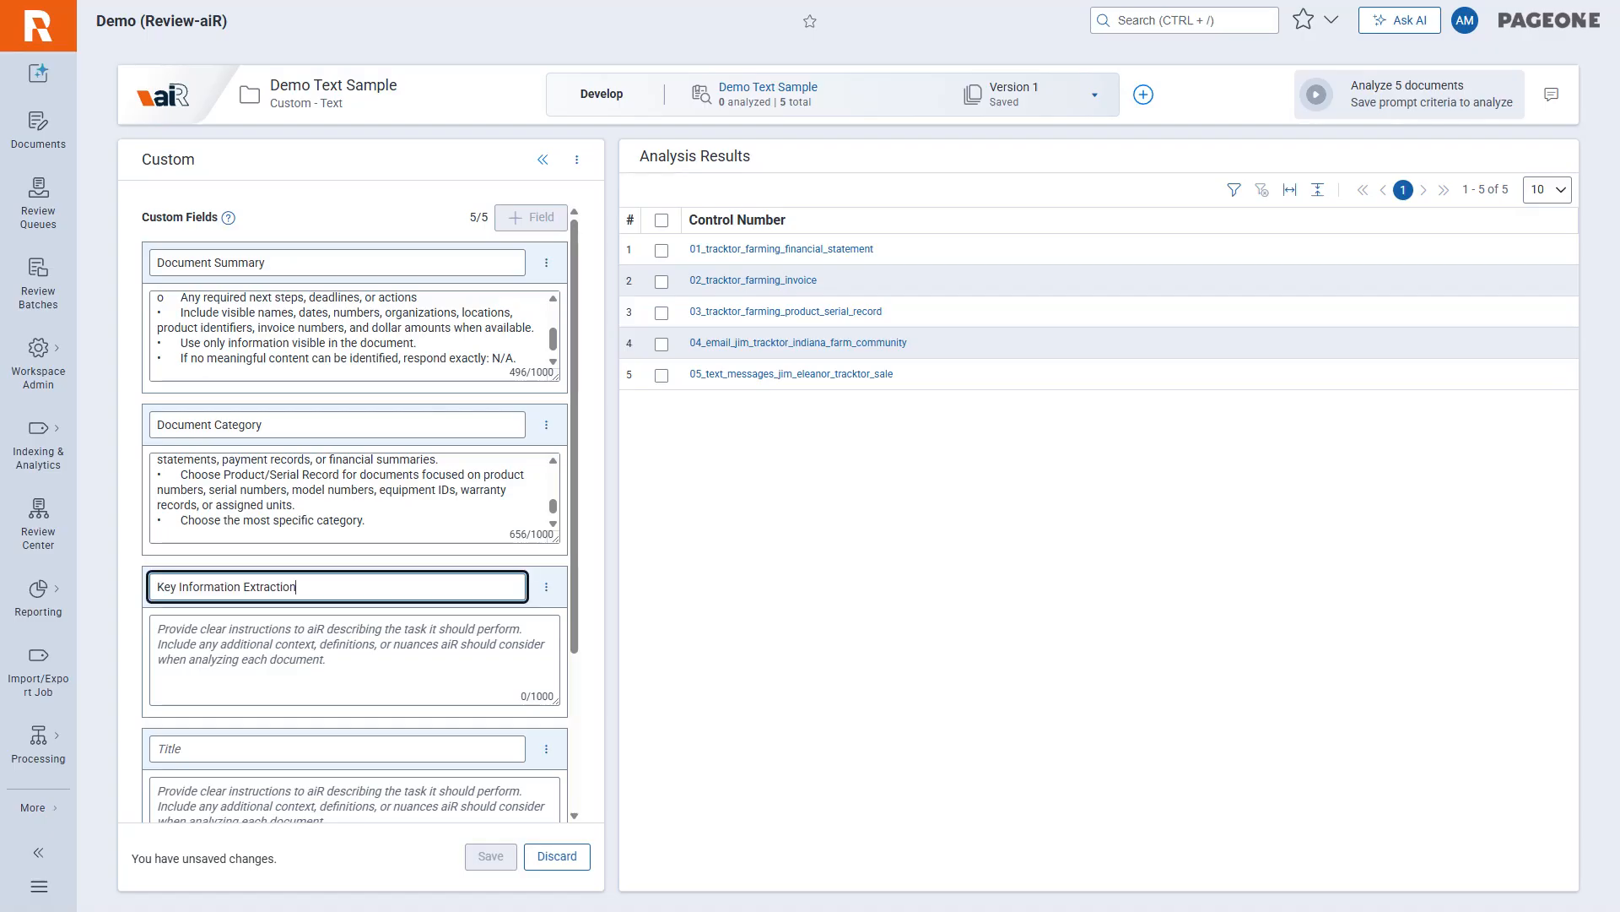
key(alt+Tab)
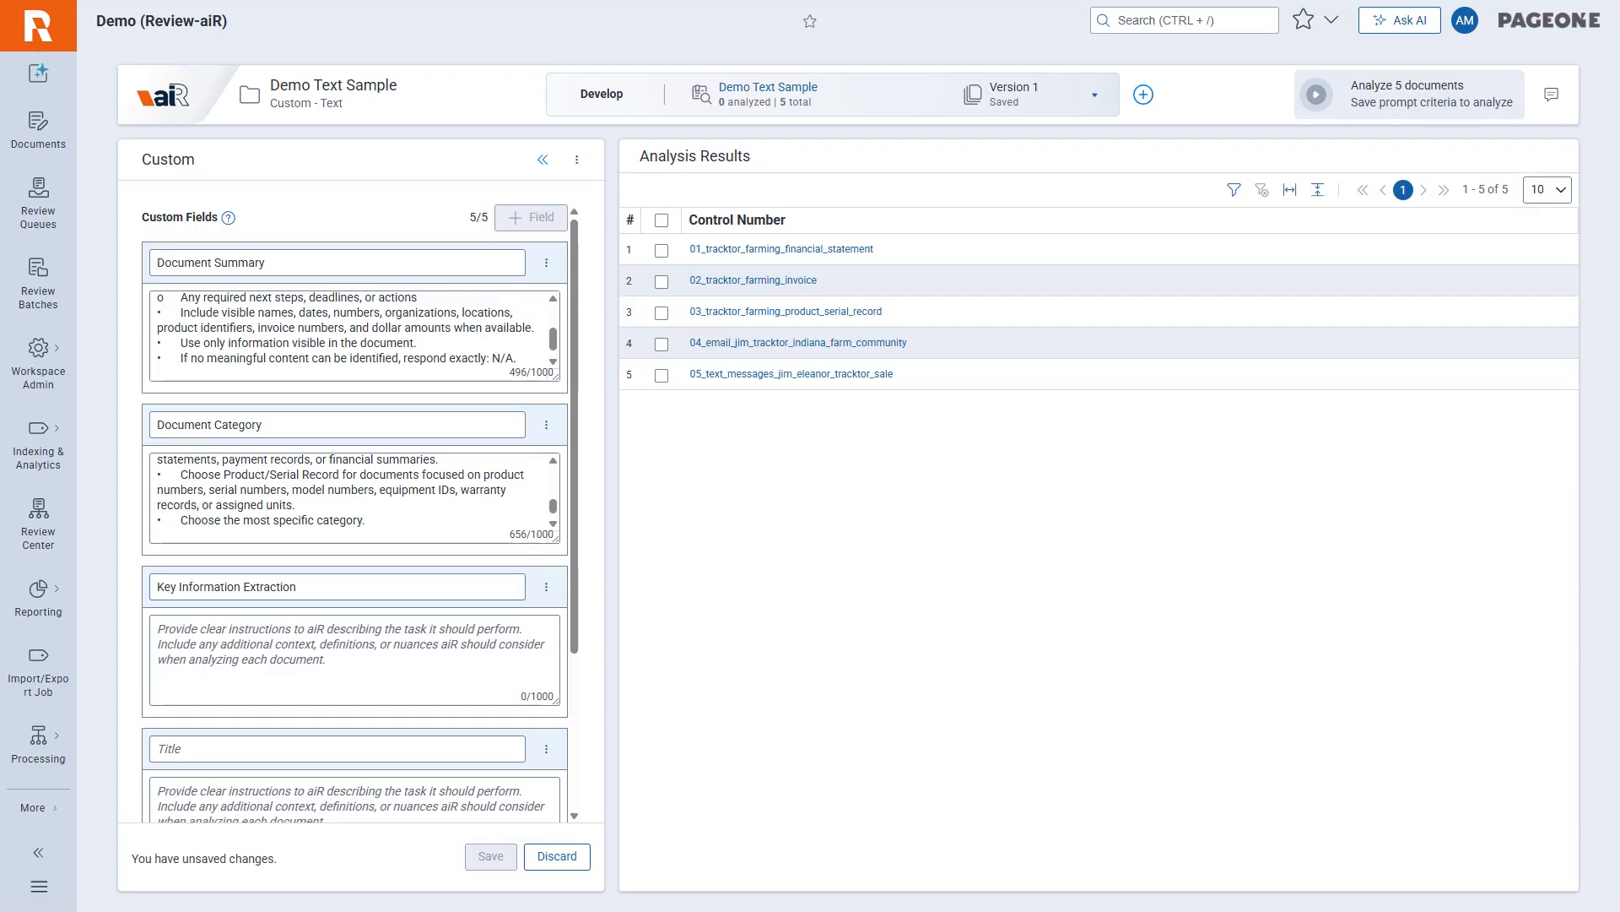
click(245, 612)
key(ctrl+v)
scroll(338, 589, down, 3)
Title the fourth custom field "Product and Serial Identifier Extraction" and paste in its instructions for extracting product, serial, production, model, unit or equipment identifiers.
key(alt+Tab)
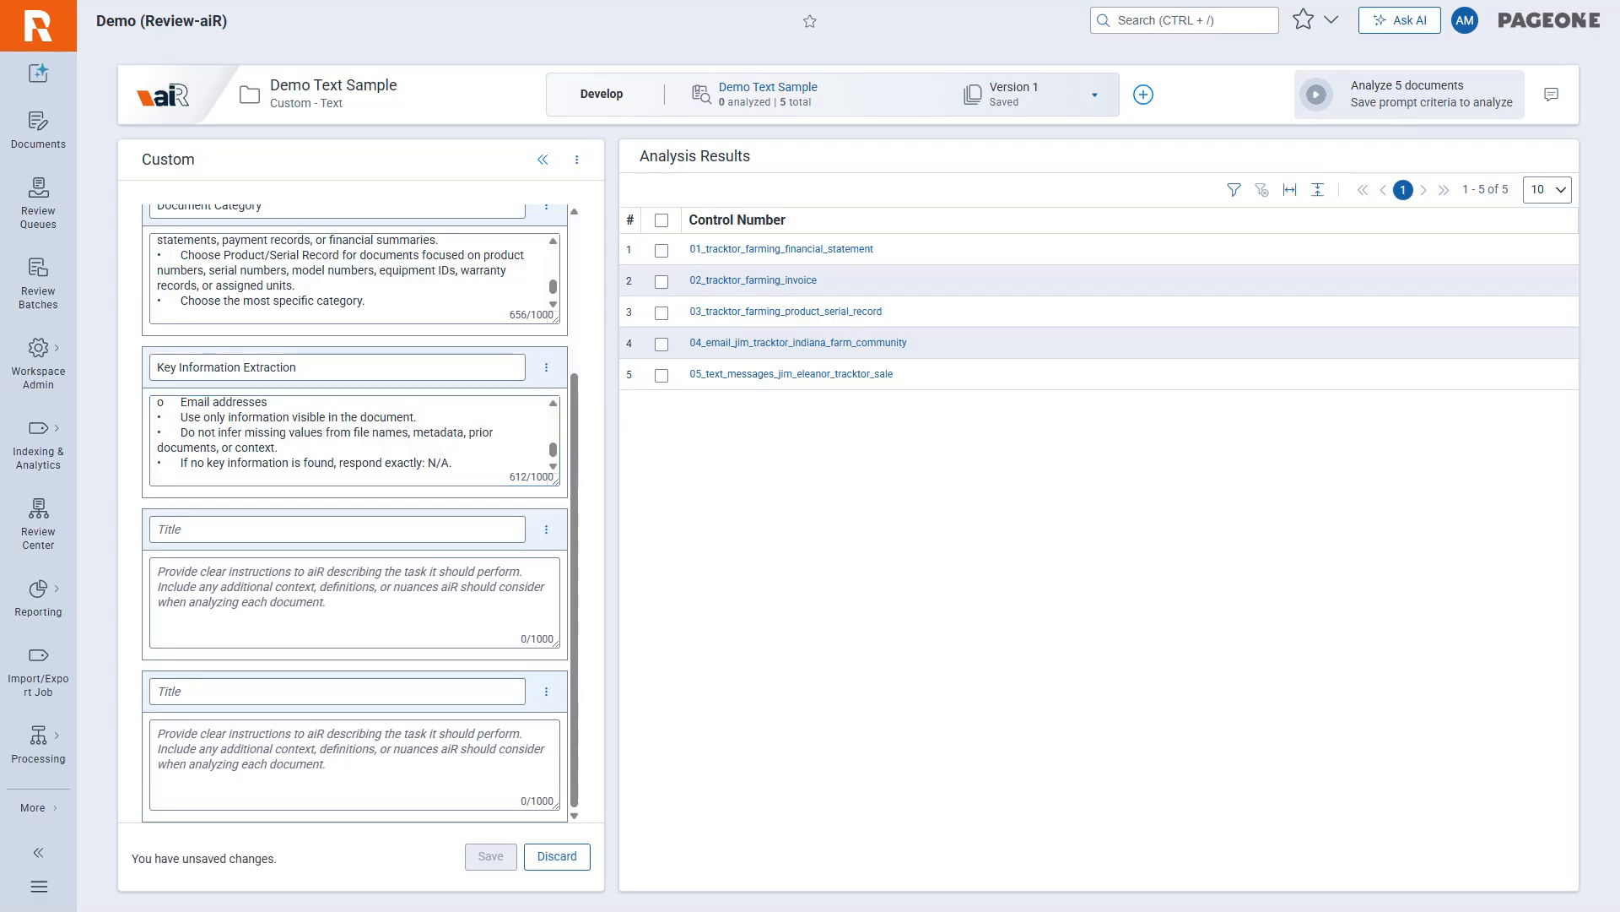
click(330, 528)
key(ctrl+v)
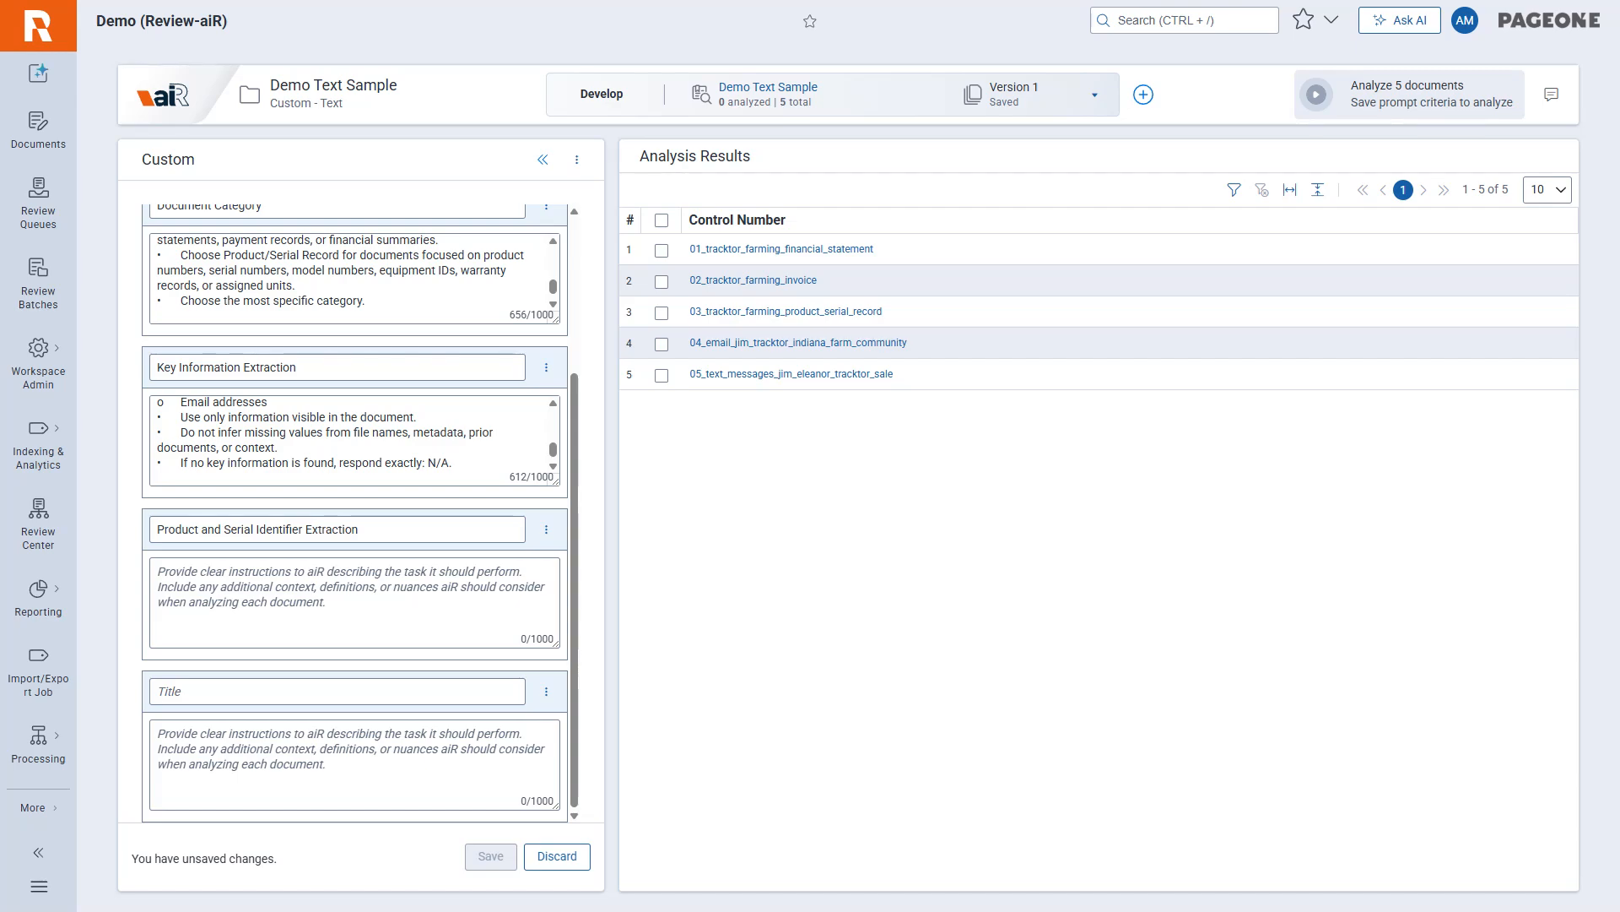
key(ctrl+v)
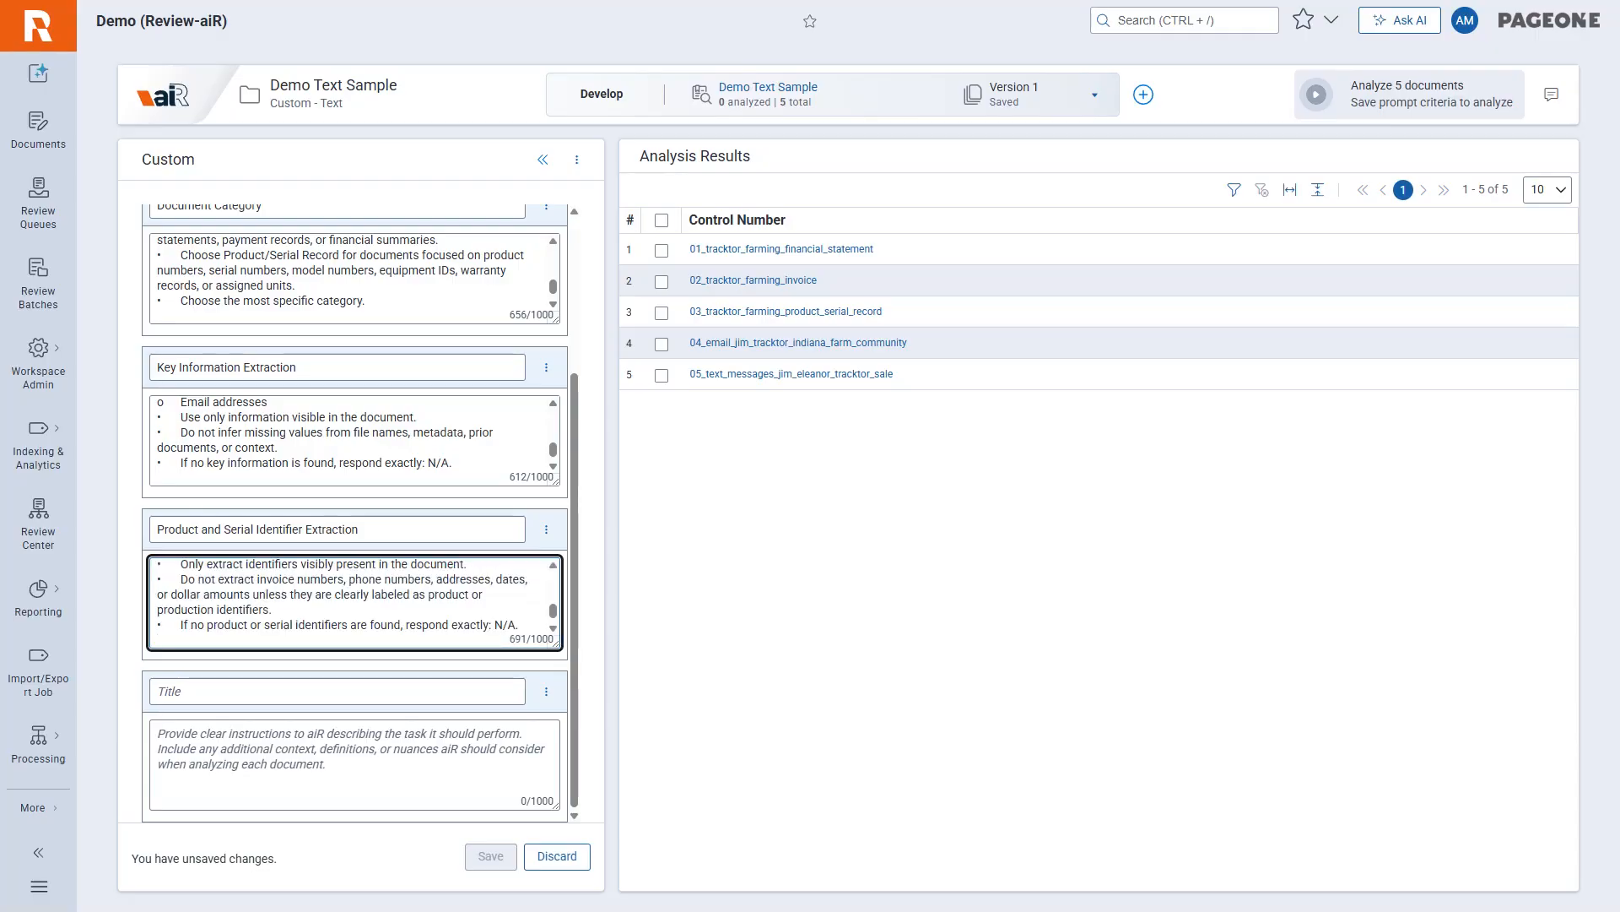
scroll(354, 603, down, 2)
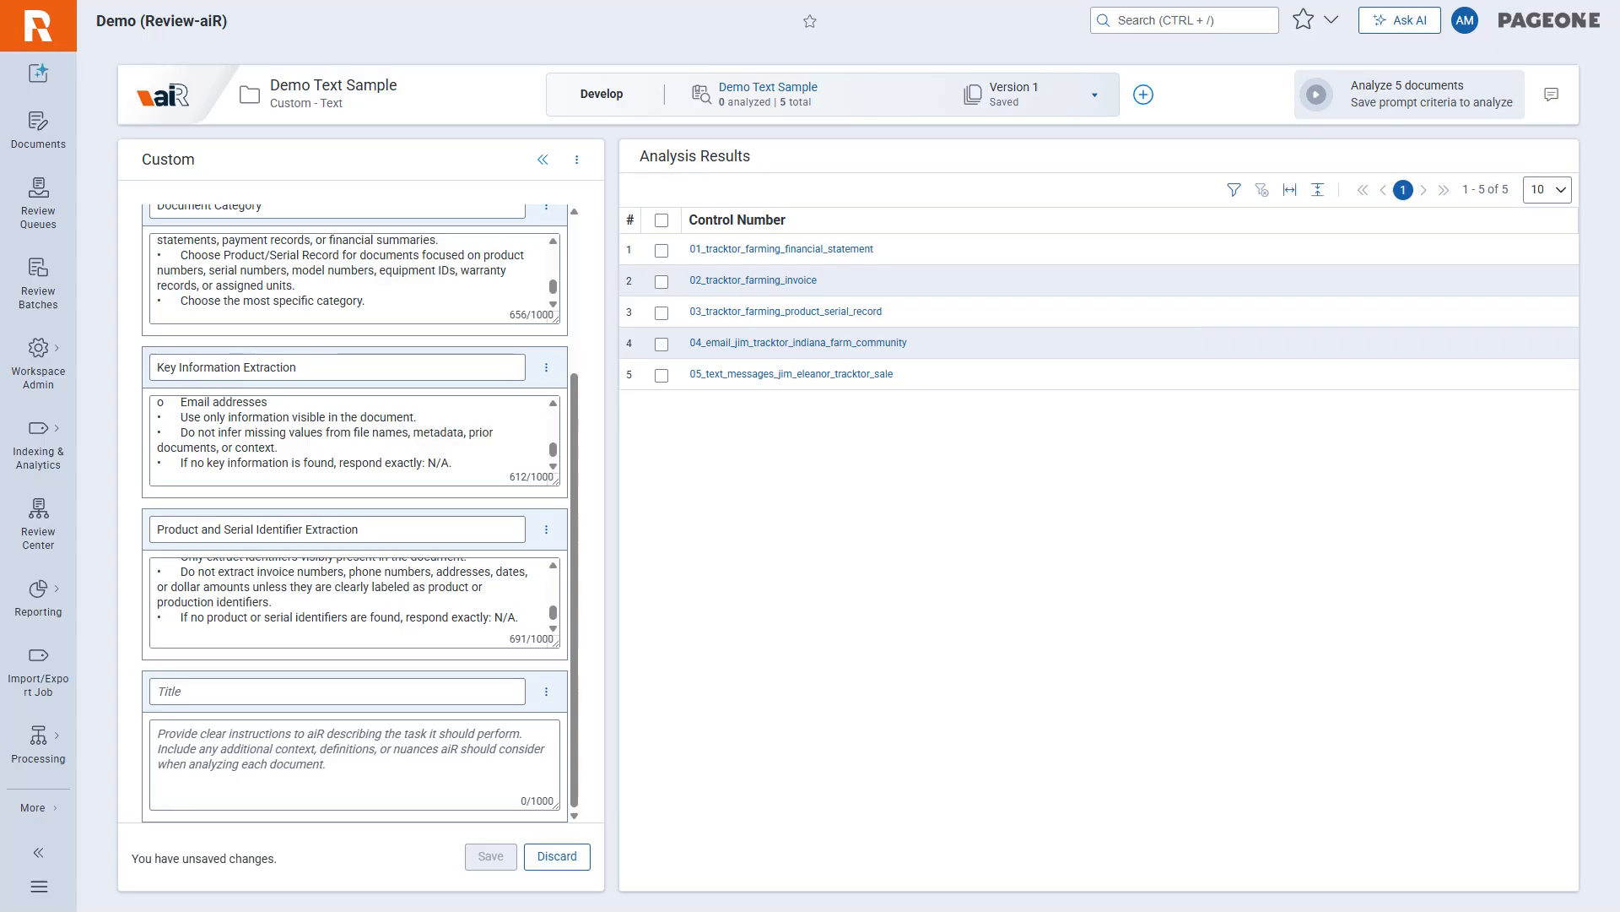
Title the fifth custom field "Transaction / Sales Extraction" and paste in its instructions for extracting sales details such as total amount and currency.
click(336, 691)
text(Transaction / Sales Extraction)
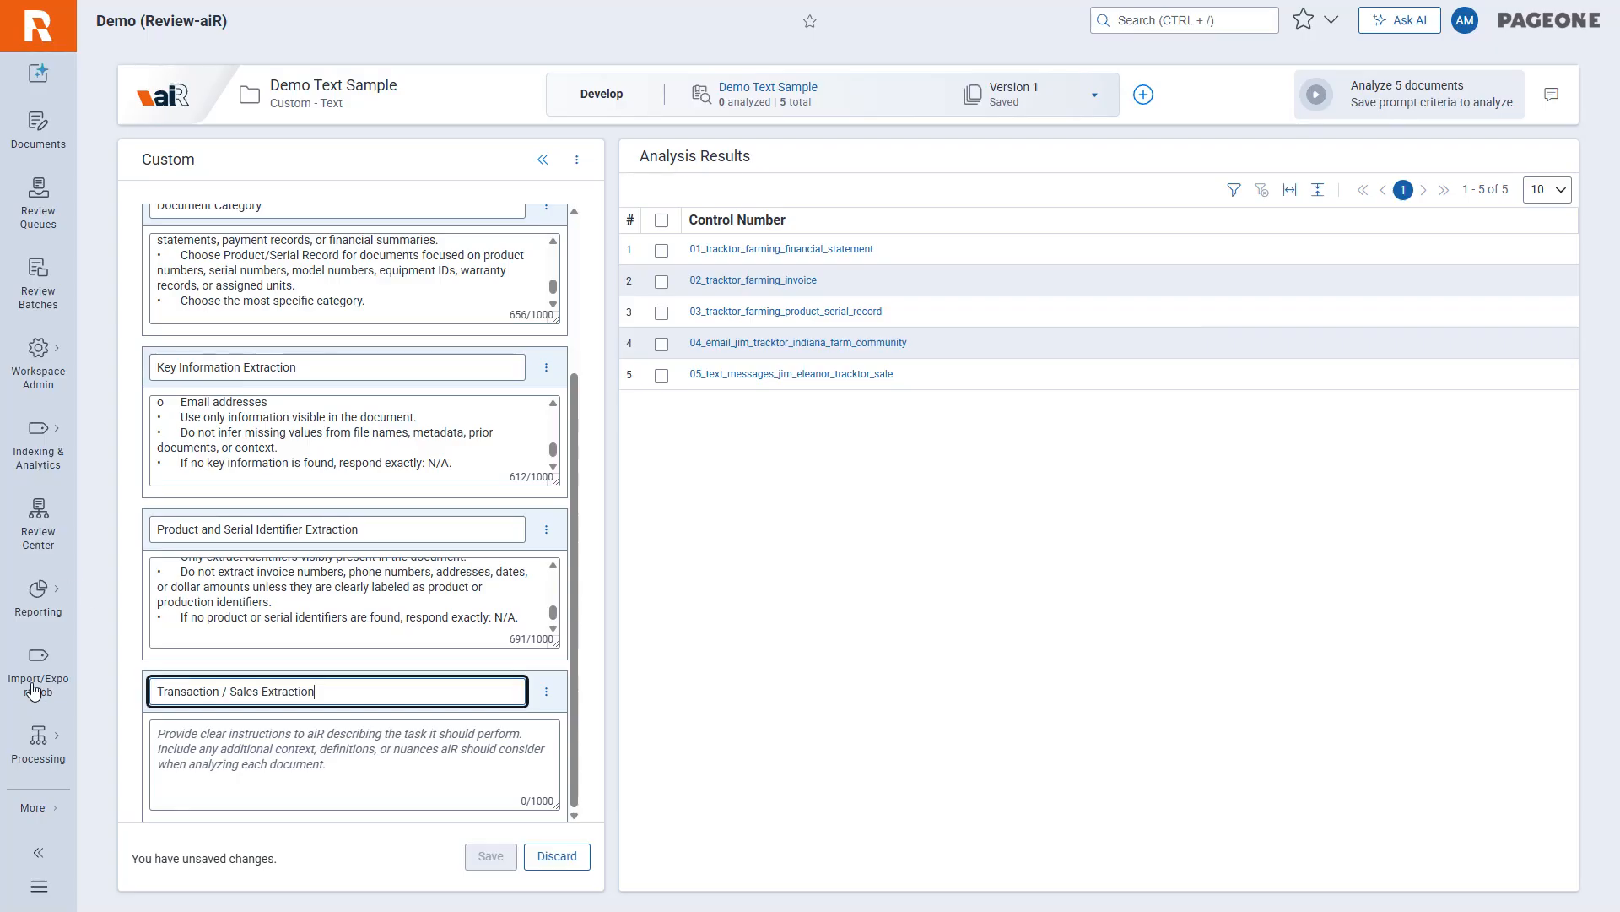
key(alt+Tab)
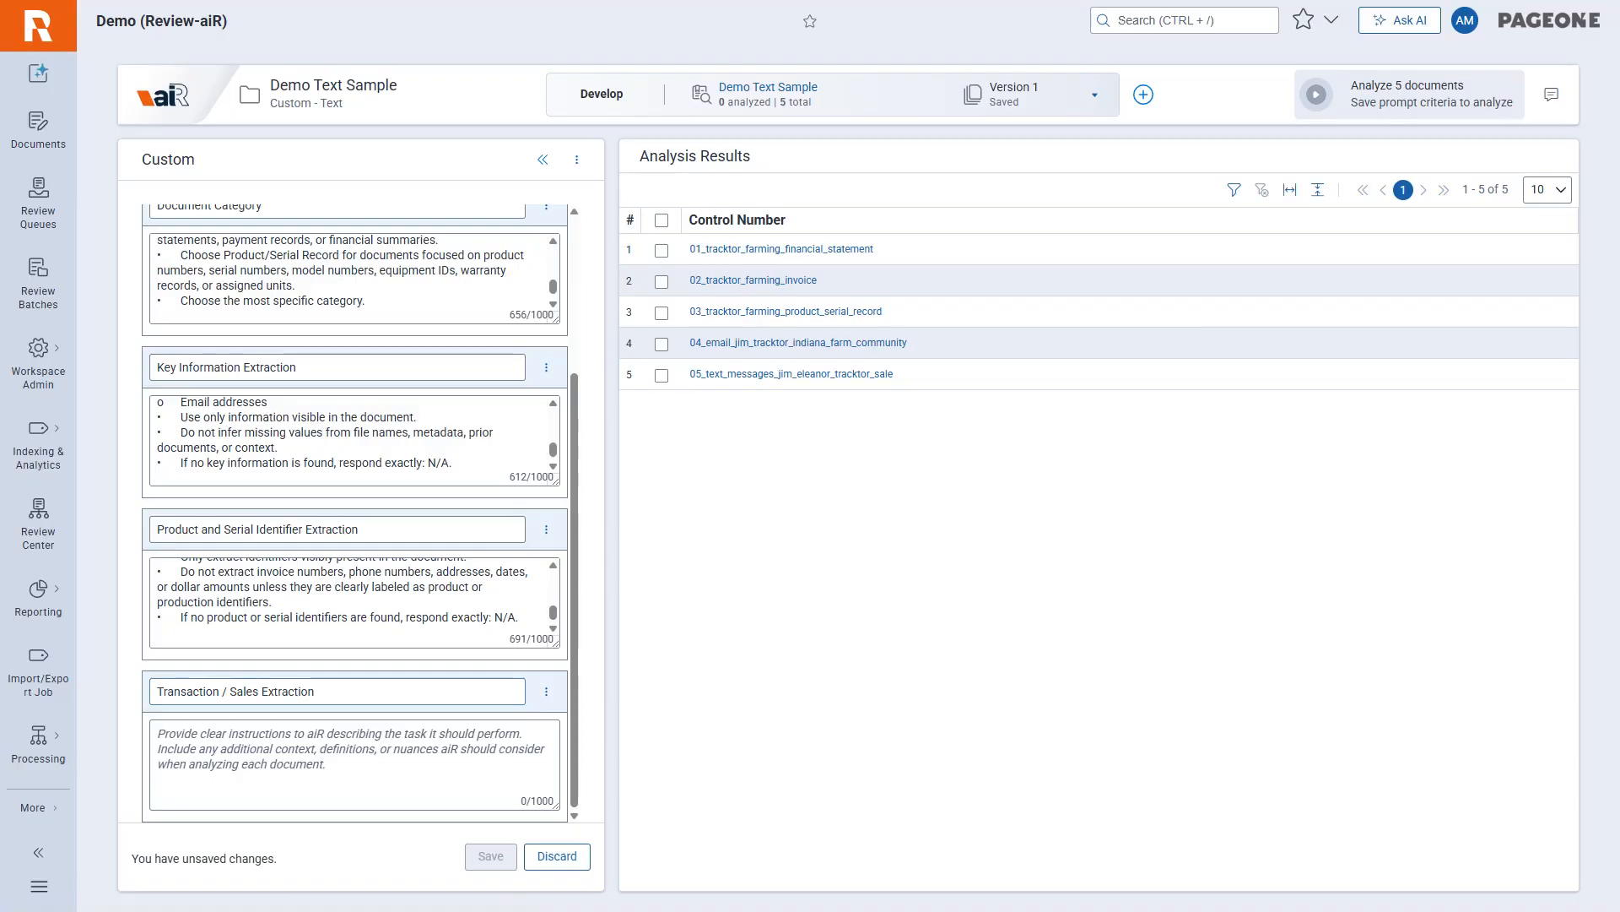
click(354, 765)
key(ctrl+v)
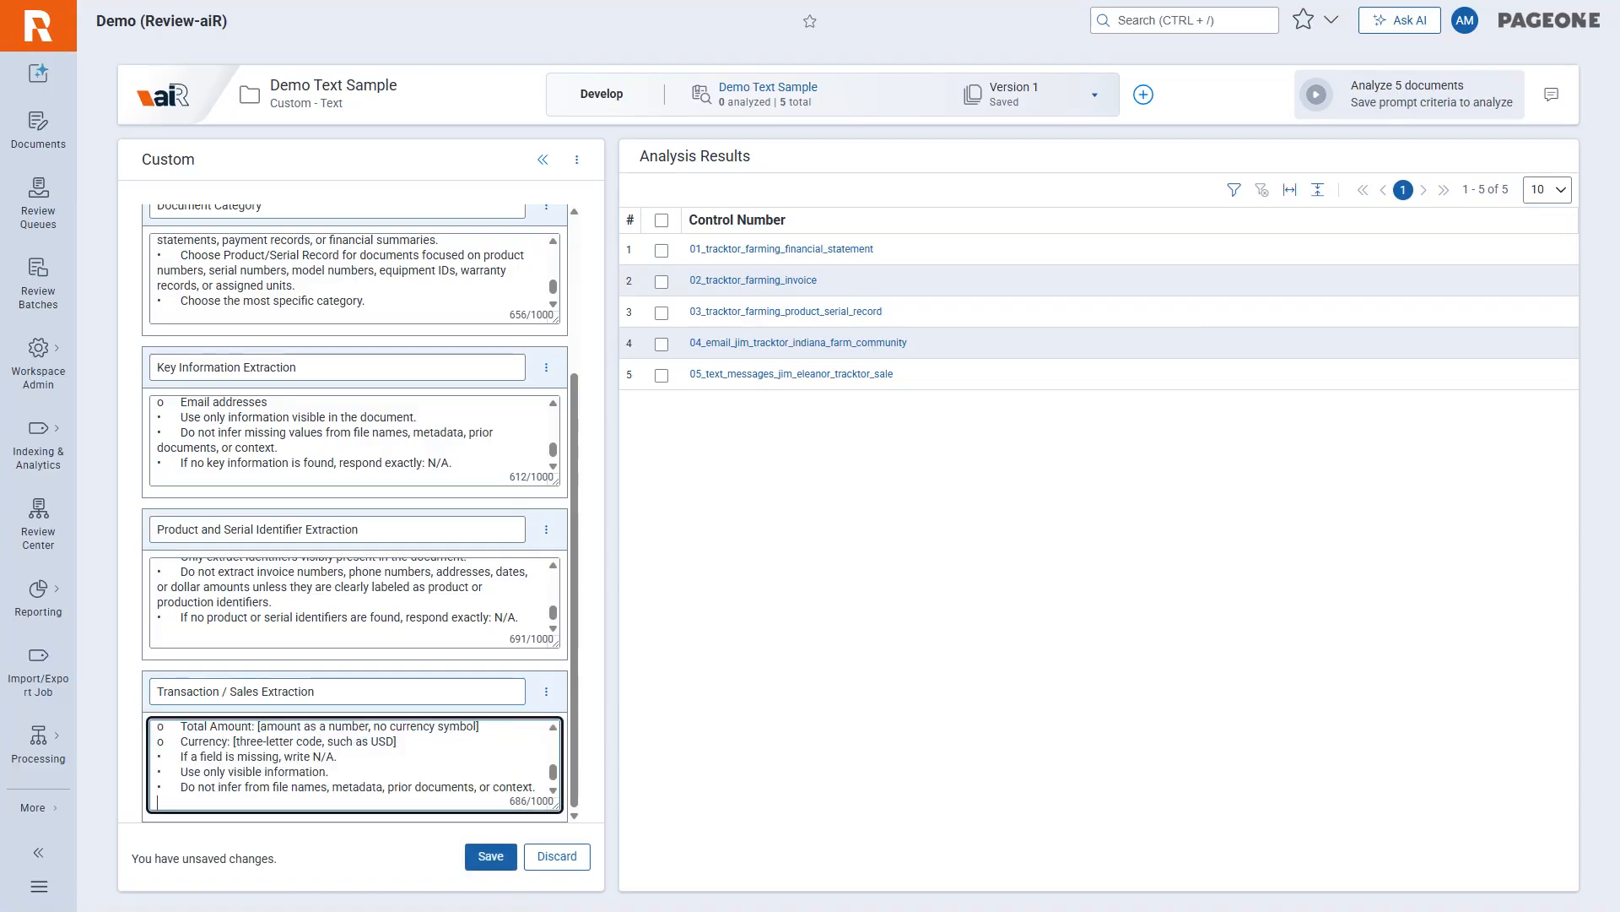
Save the five-field prompt criteria and start the aiR for Review analysis on the project's documents.
click(493, 856)
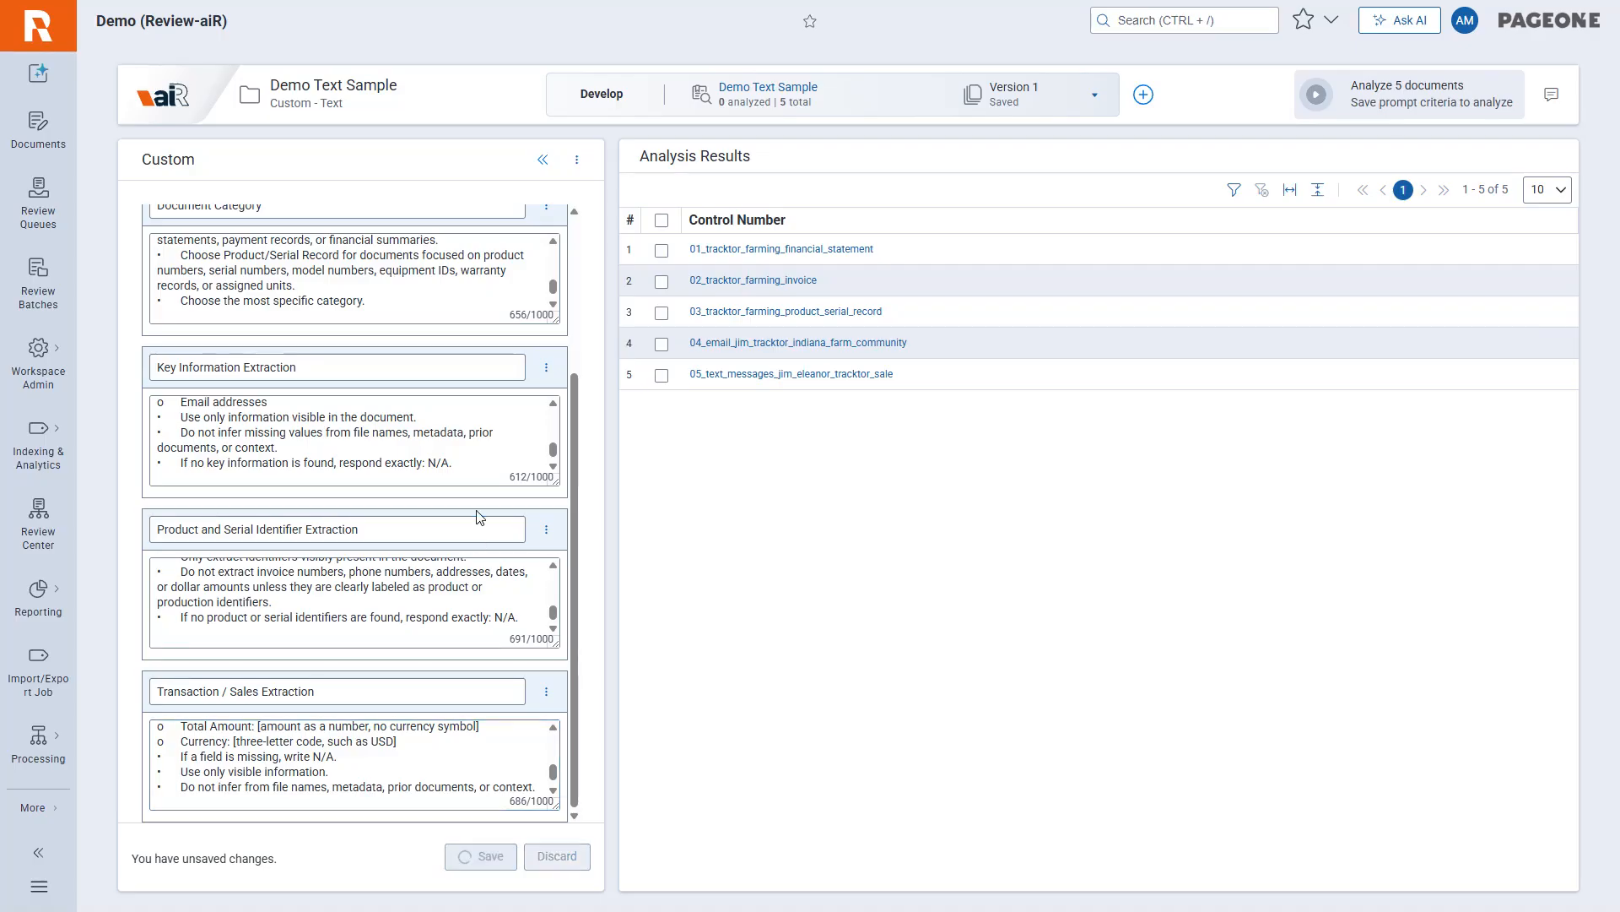
click(1326, 93)
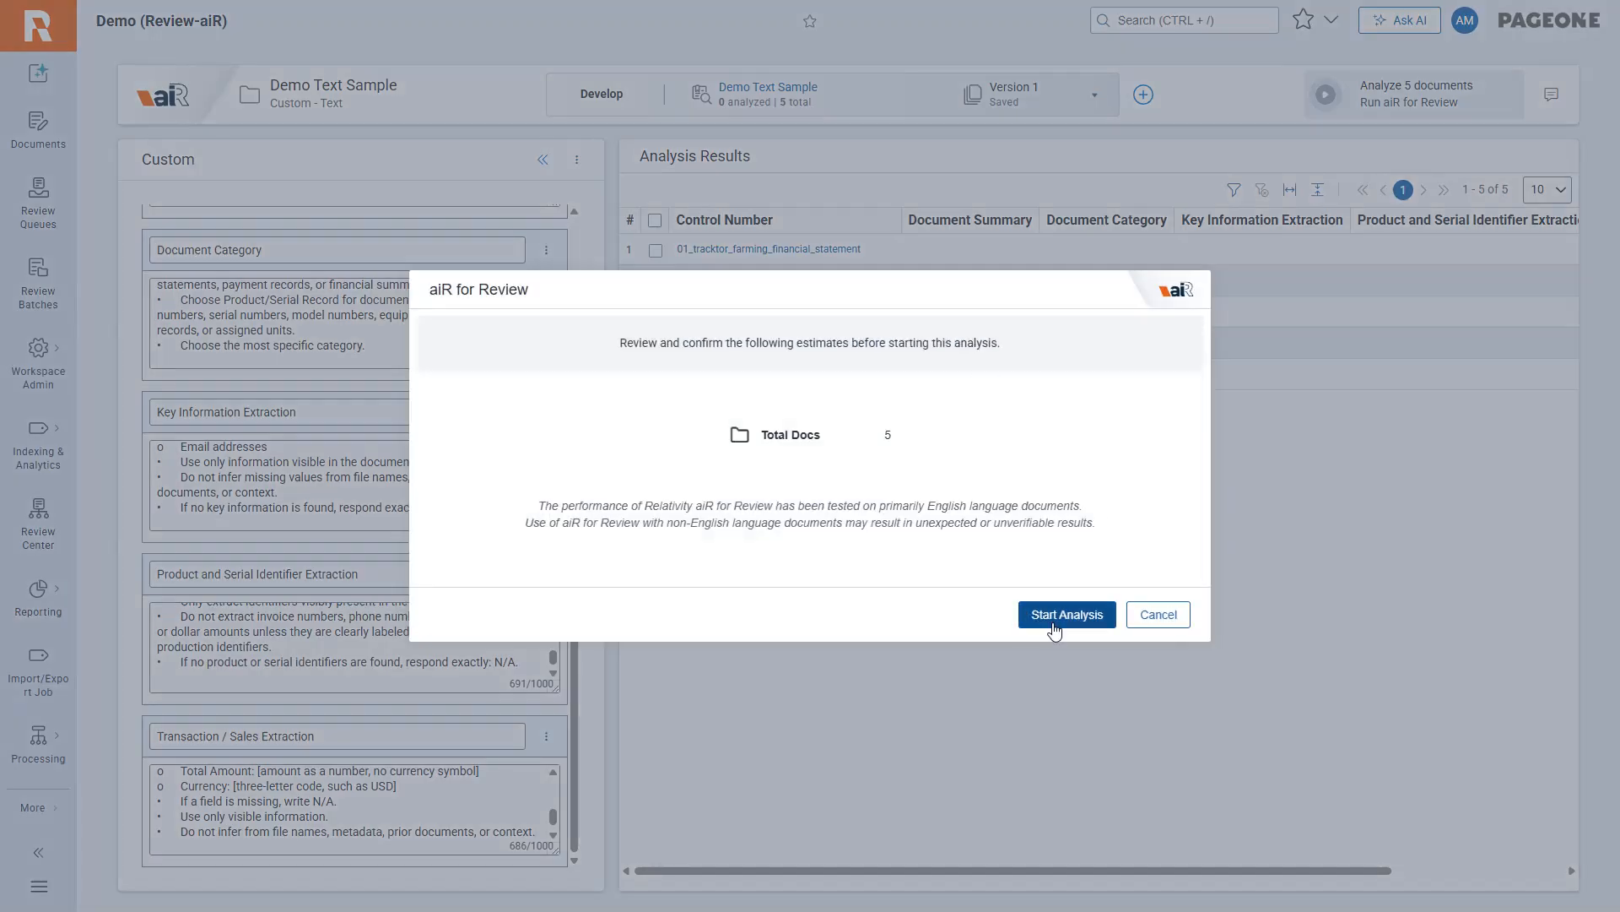
click(1055, 616)
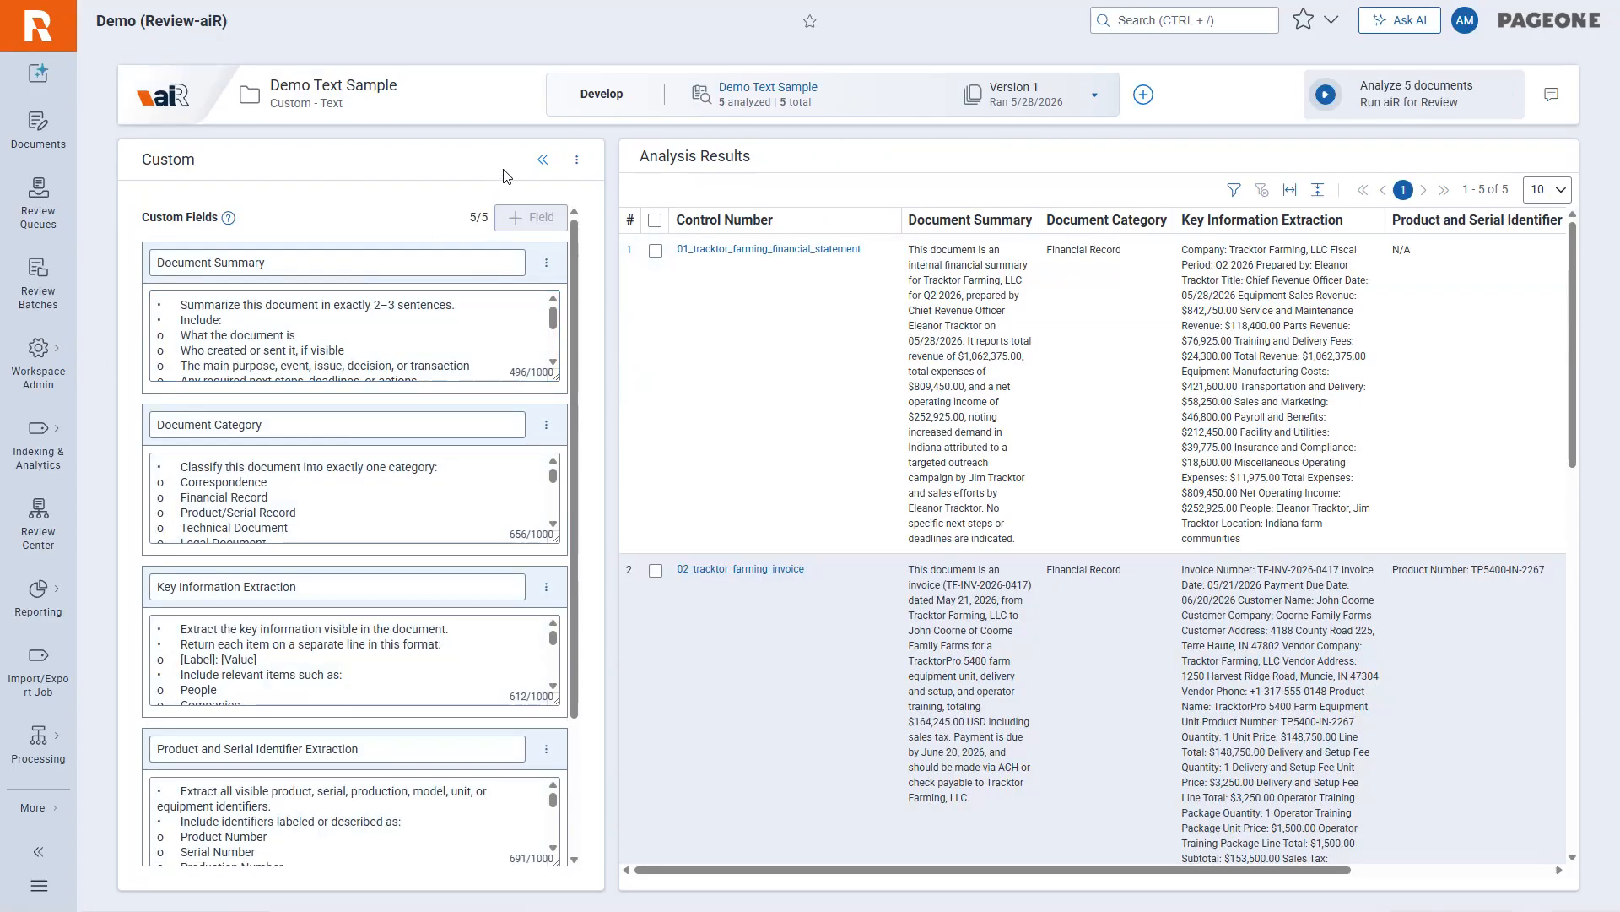
Collapse the custom fields and examine the summary, category, key information, identifier and transaction results for all five documents.
click(542, 159)
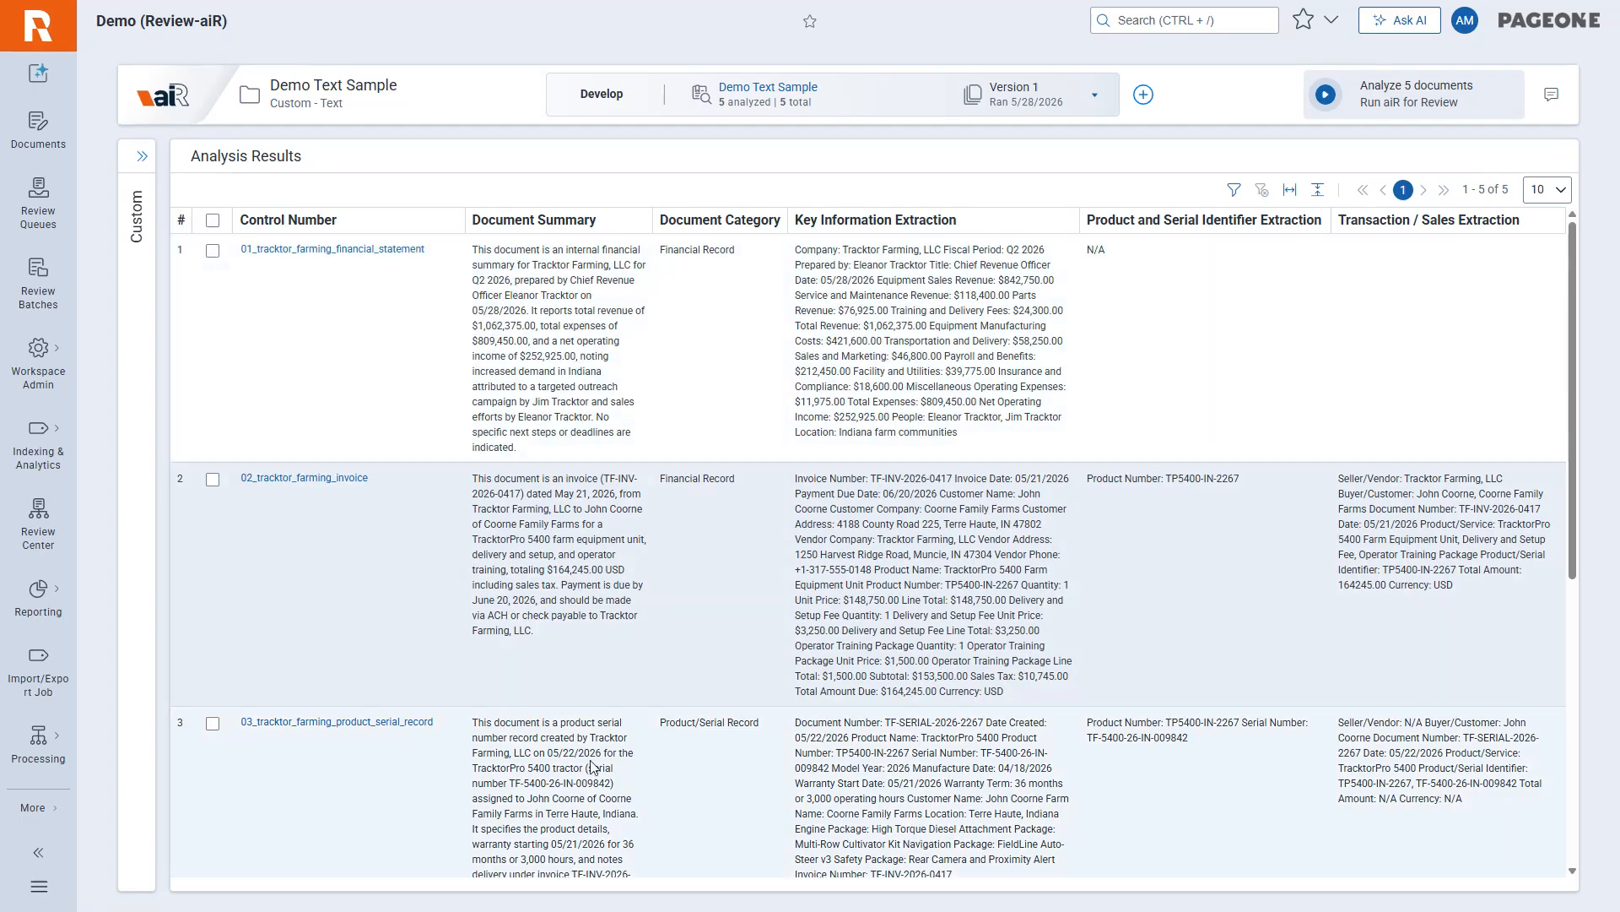
scroll(591, 768, down, 5)
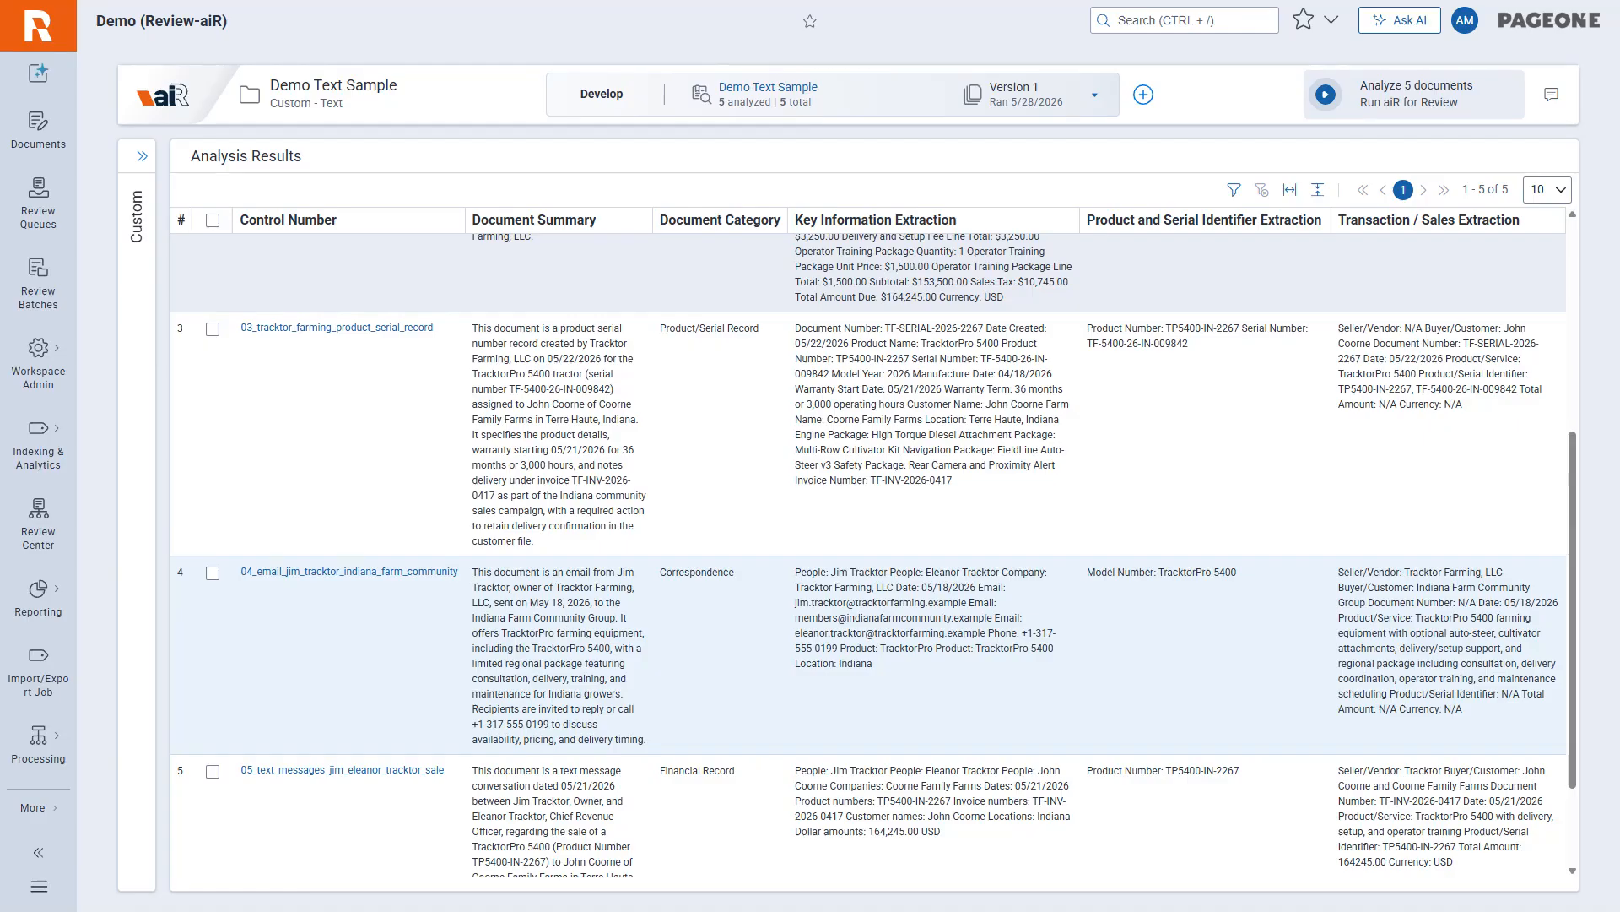
scroll(530, 603, down, 2)
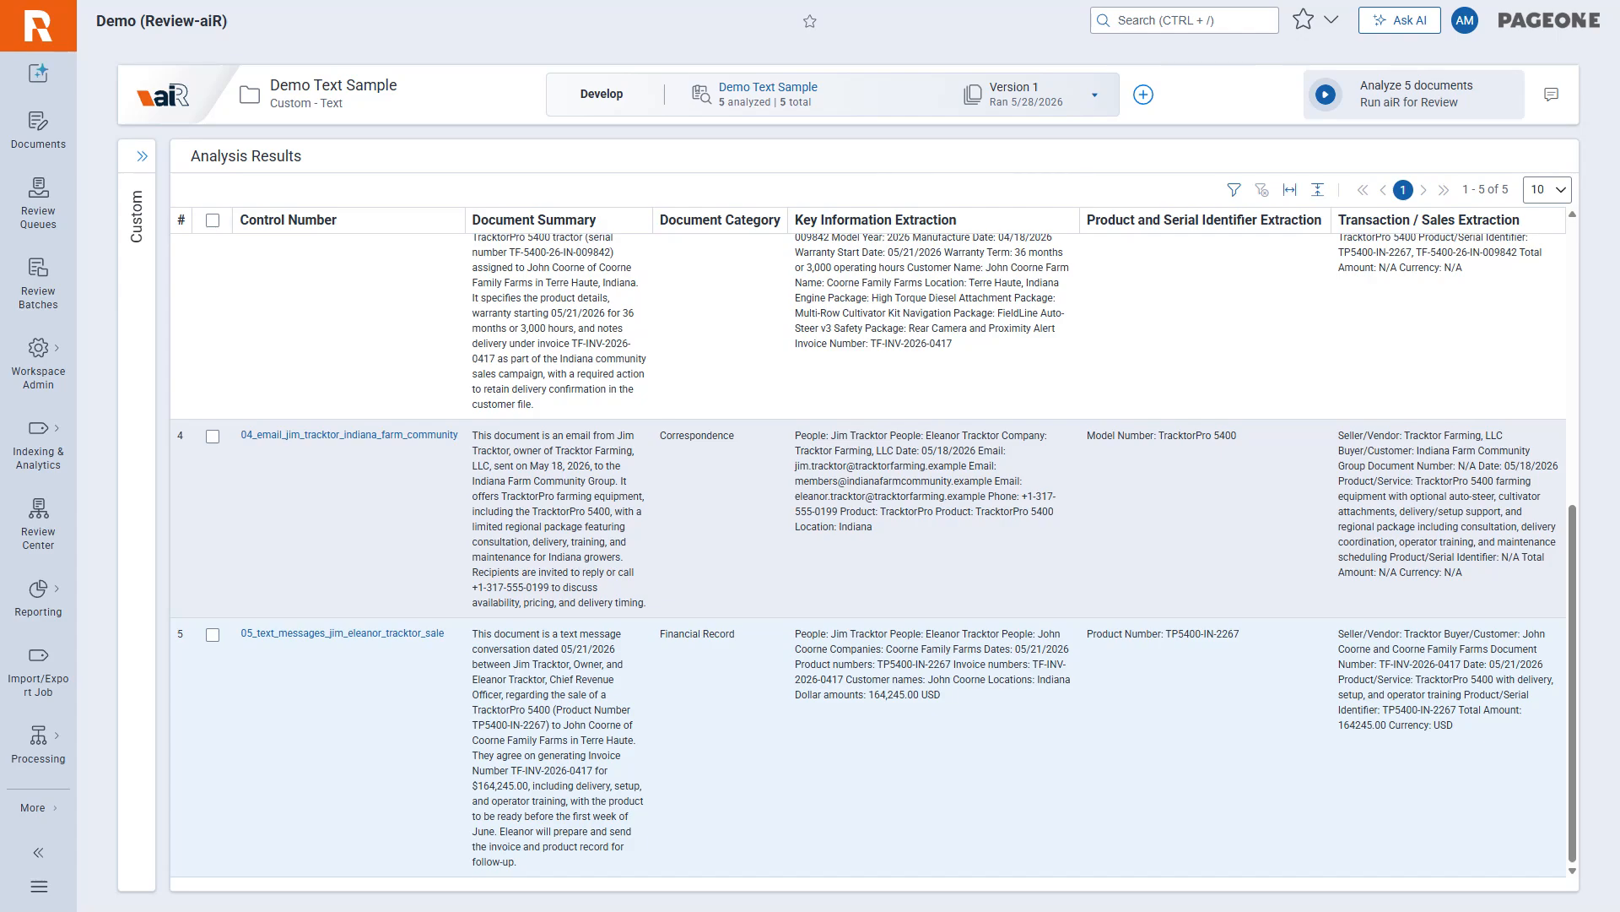
scroll(671, 301, up, 6)
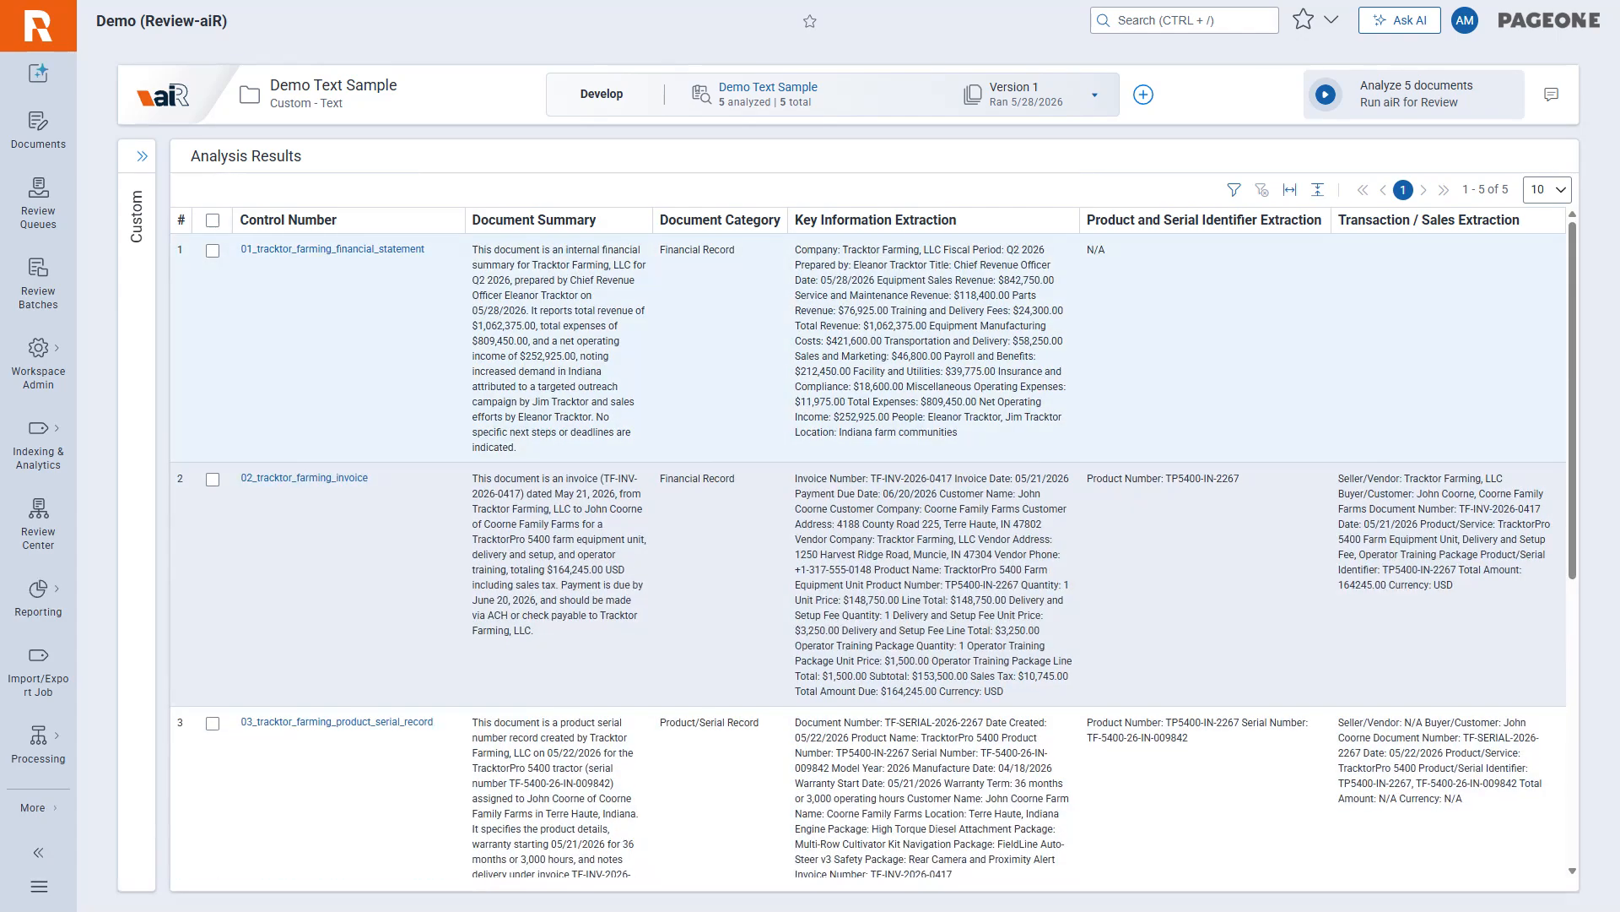
scroll(735, 591, down, 5)
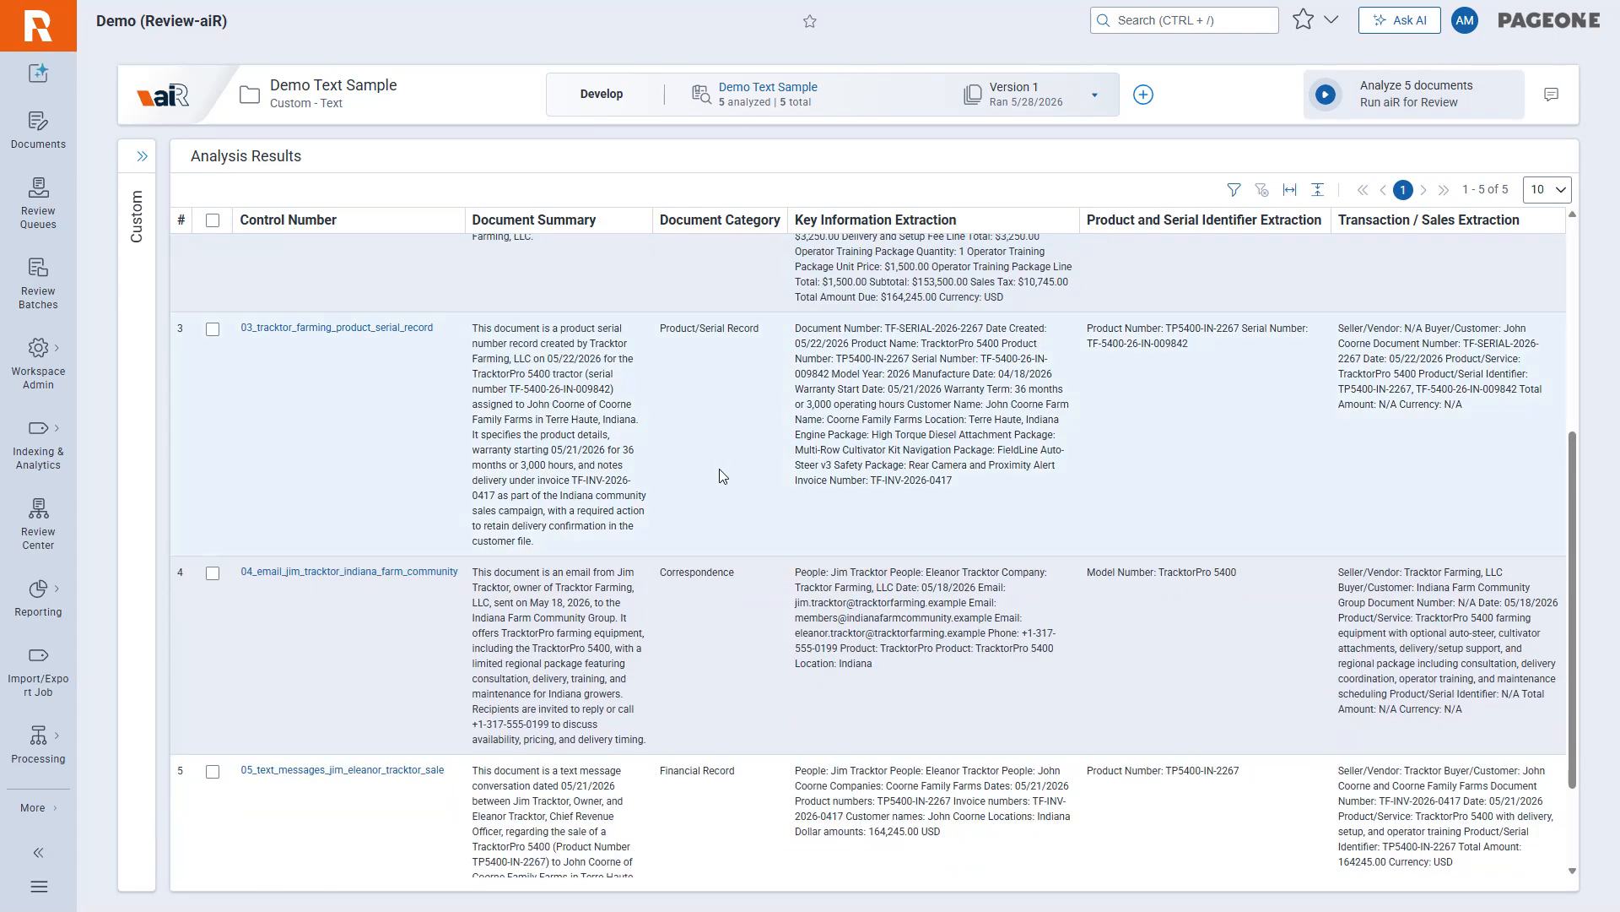
scroll(718, 484, down, 2)
scroll(723, 634, up, 8)
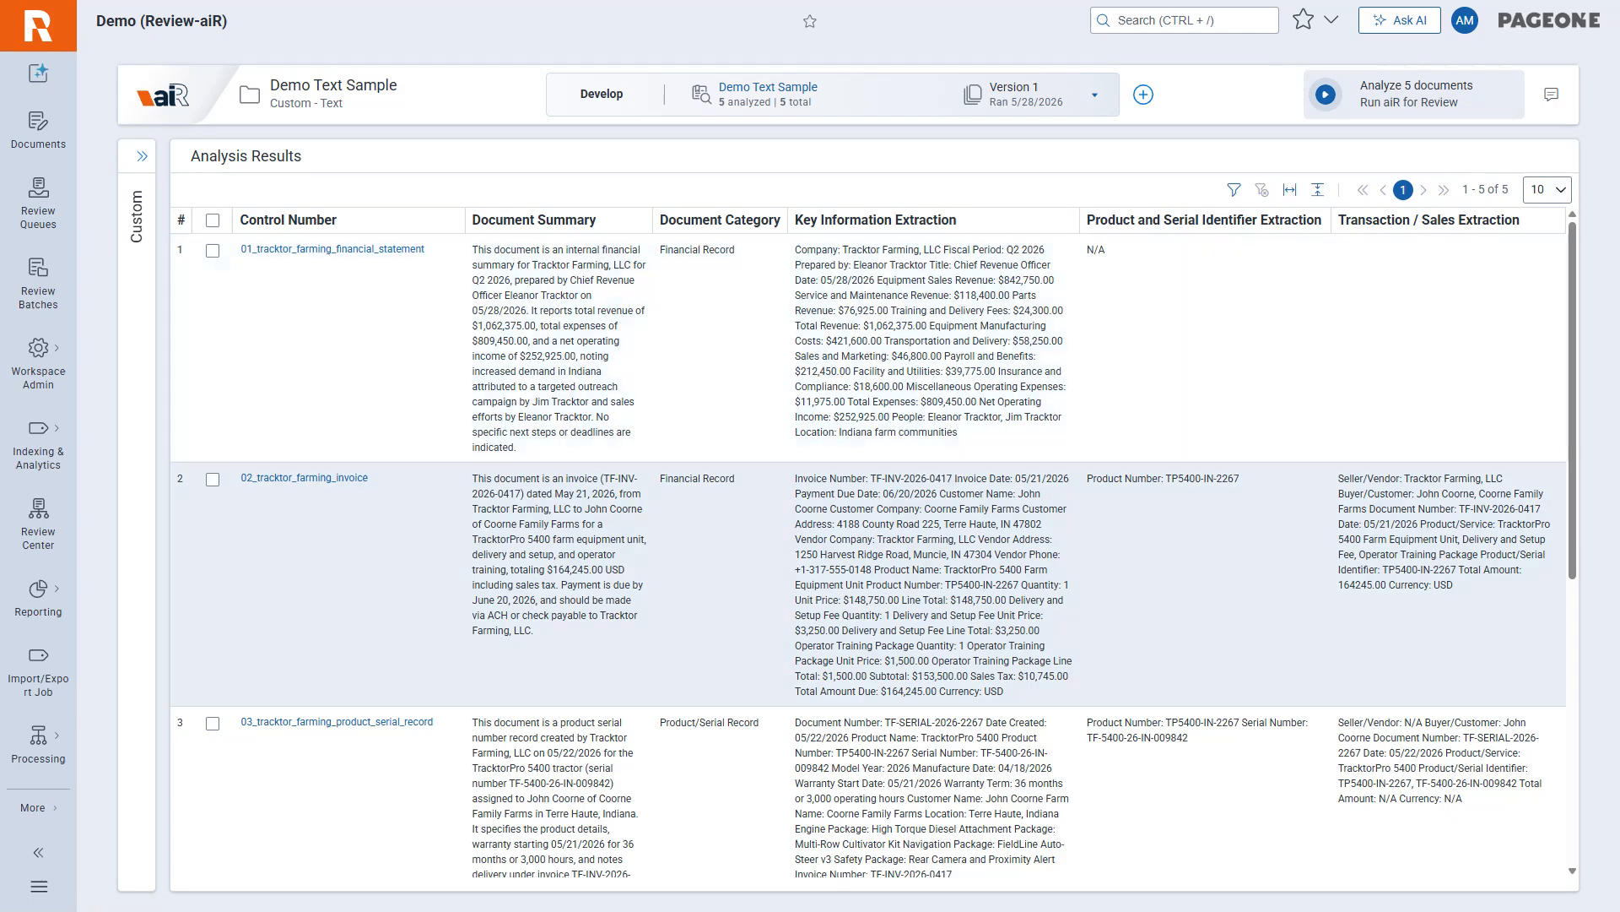
scroll(1152, 529, down, 3)
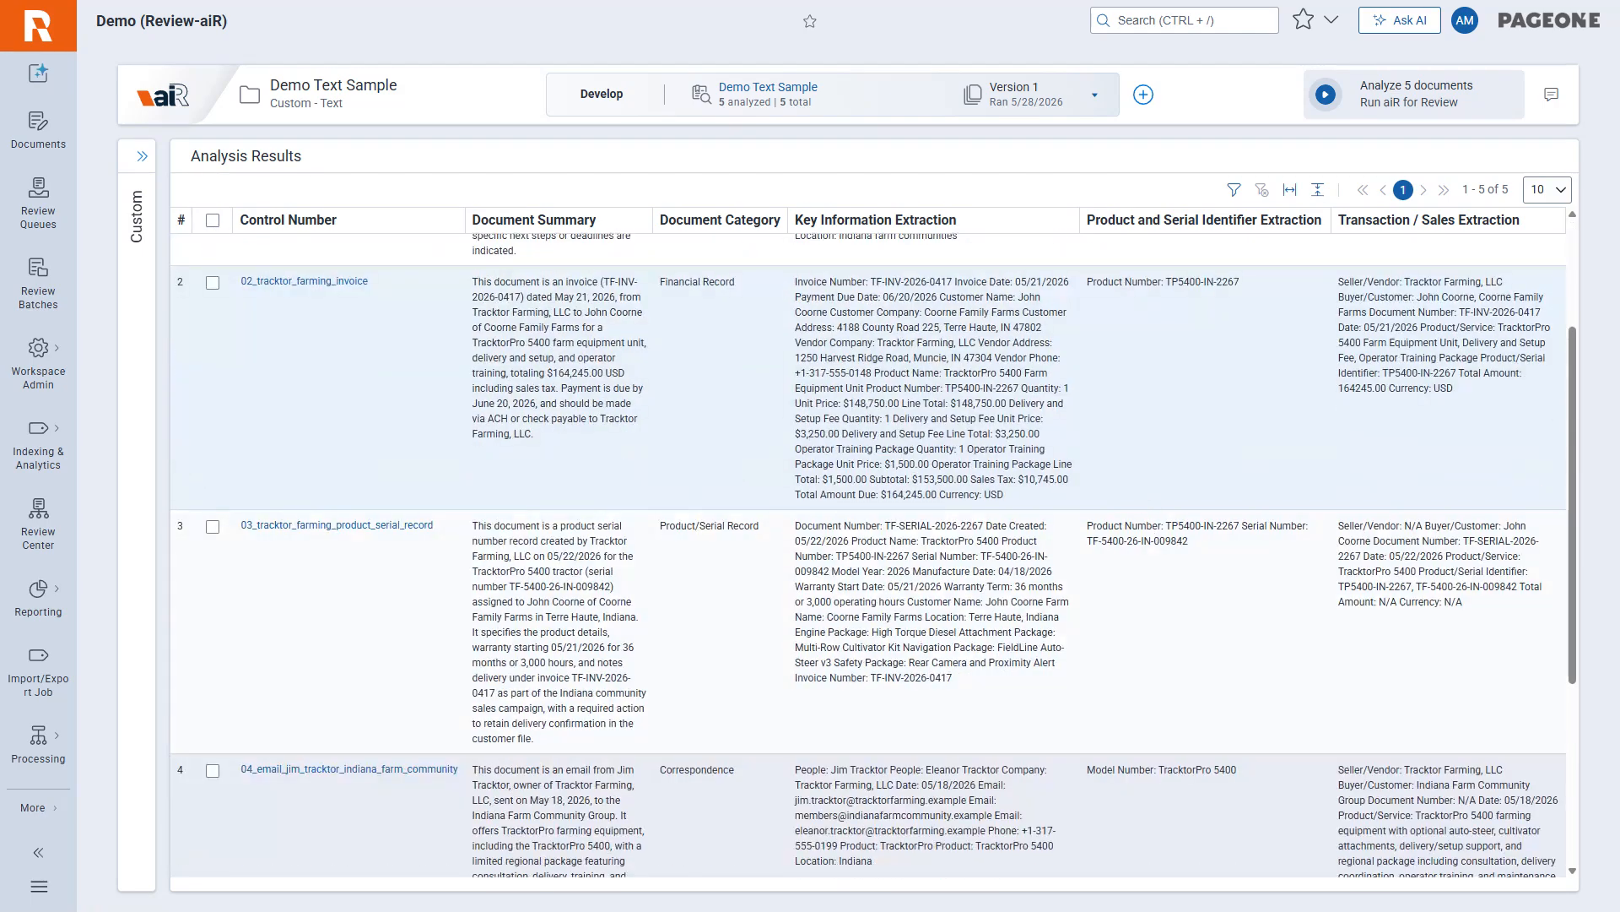
scroll(1147, 550, down, 5)
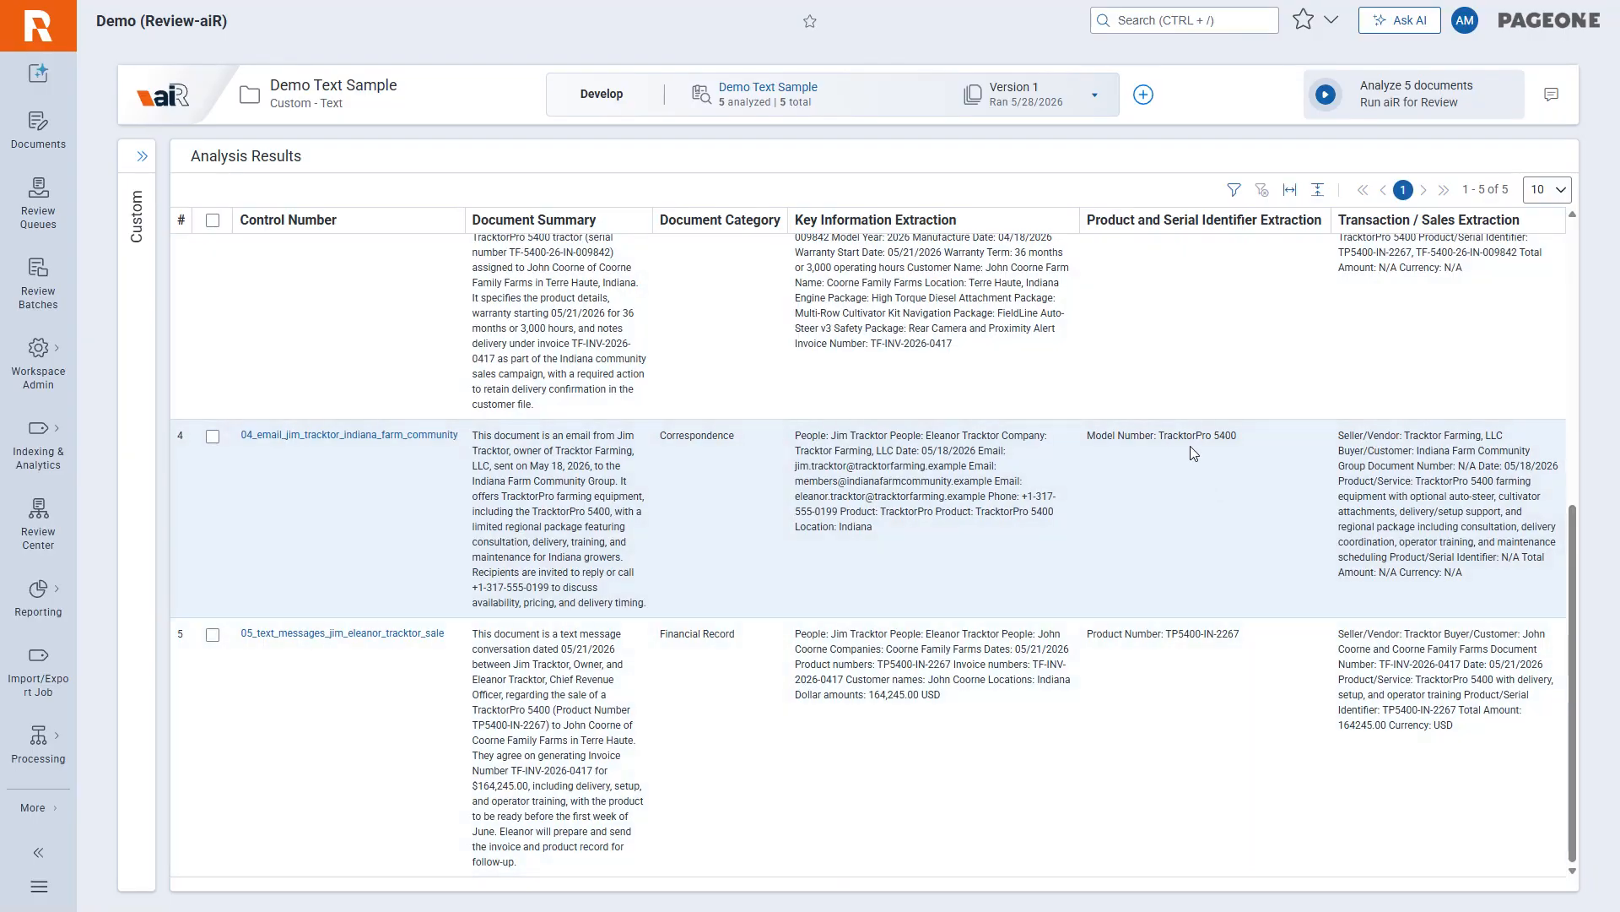
Open 01_tracktor_farming_financial_statement in the viewer and expand the analysis selector on its aiR for Review Analysis card.
scroll(1190, 548, up, 3)
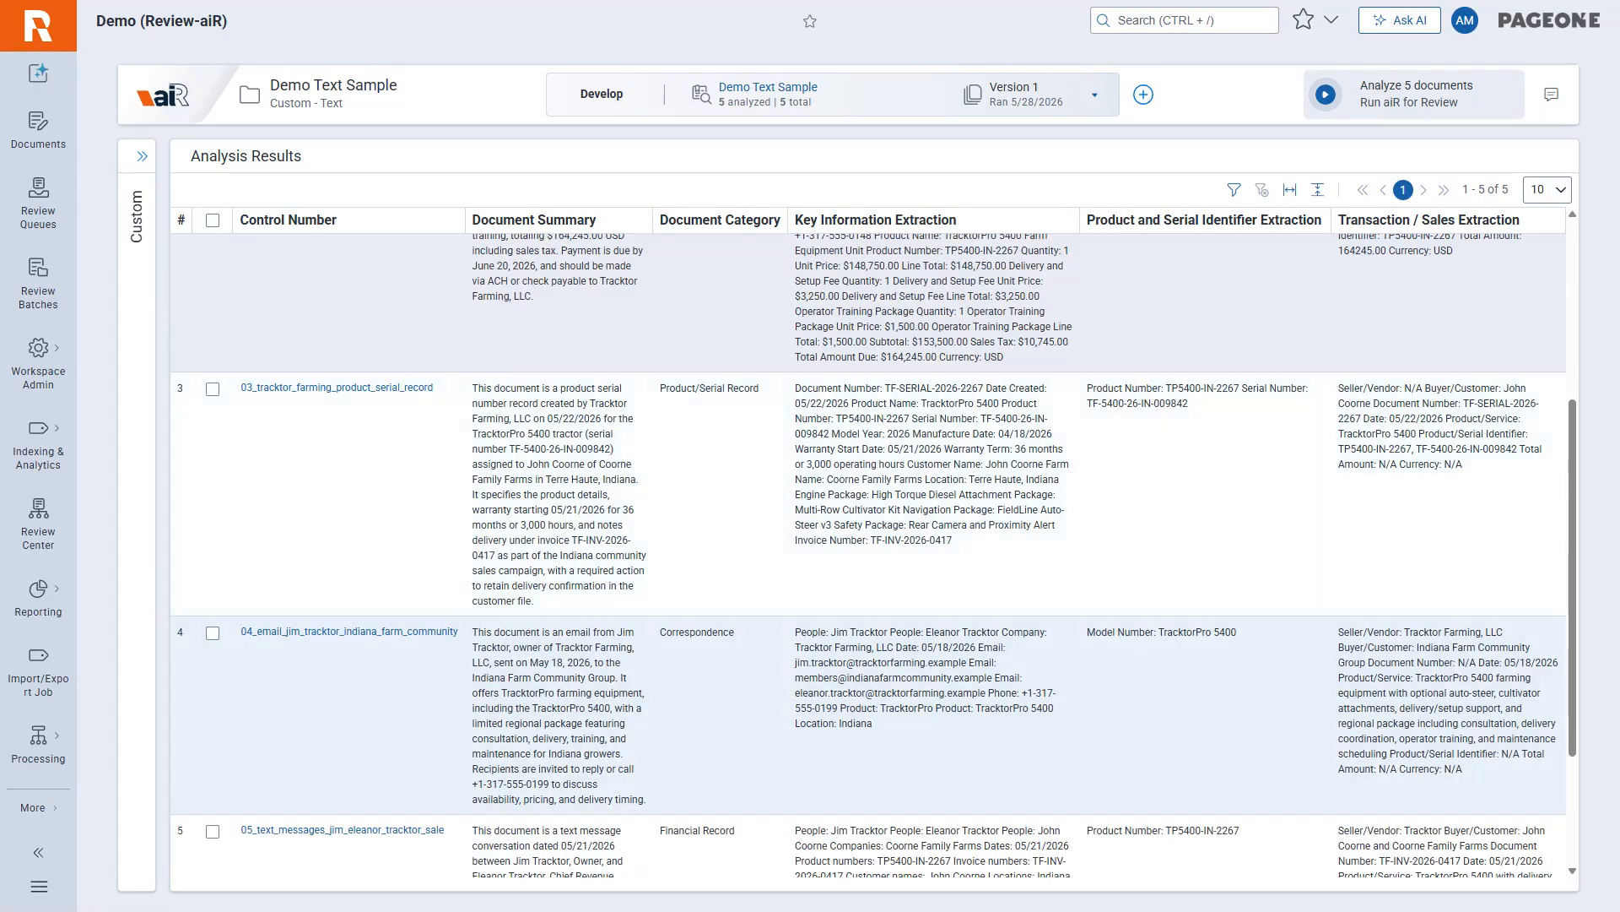
scroll(1173, 498, up, 5)
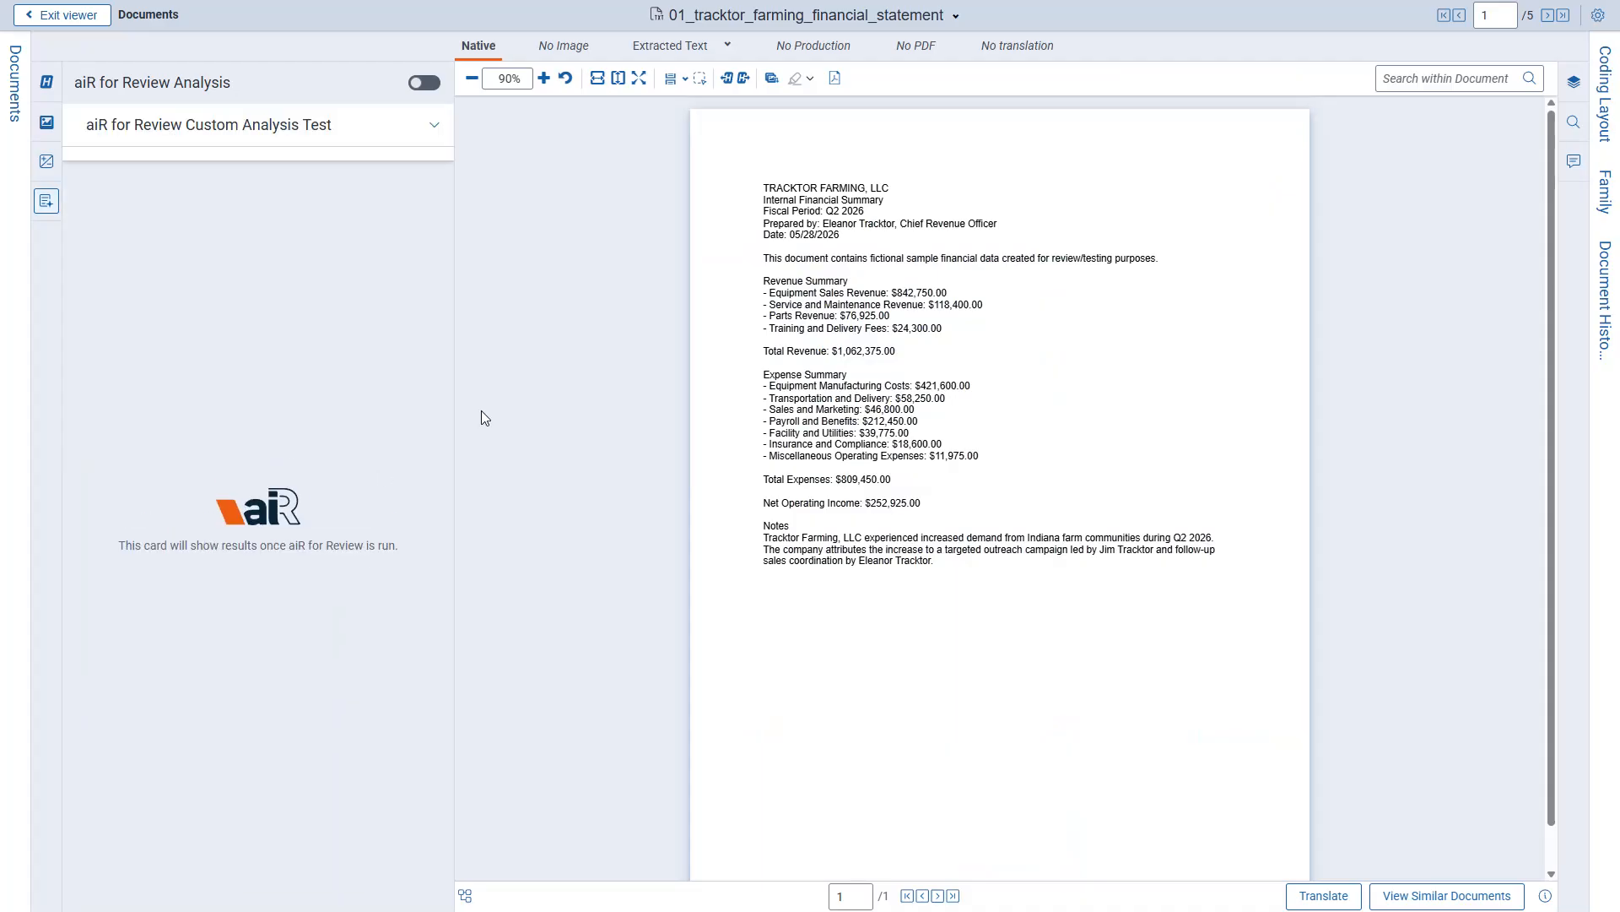
click(435, 126)
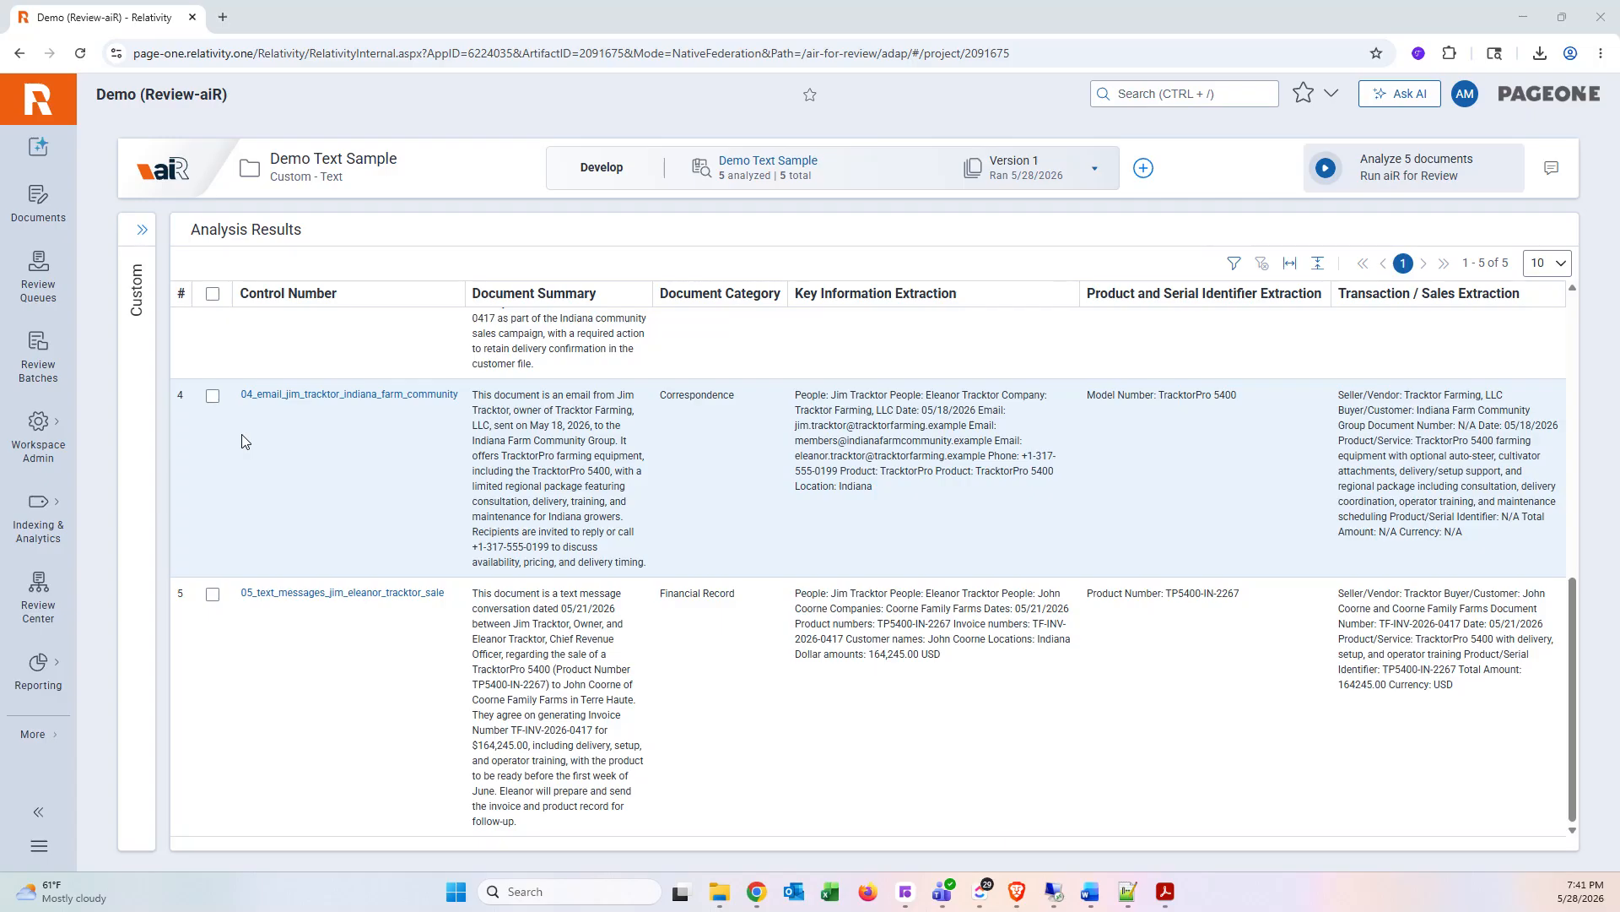